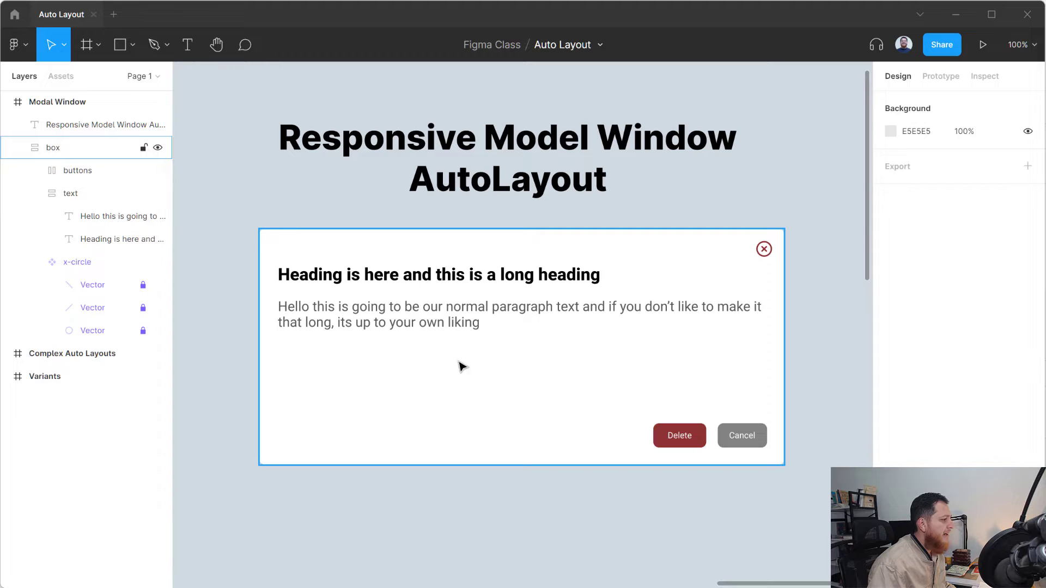
Narrow the example modal box to a width of about 657, collapse its text and x-circle layers, and select its buttons frame.
{"action": "left_click", "coordinate": [547, 369]}
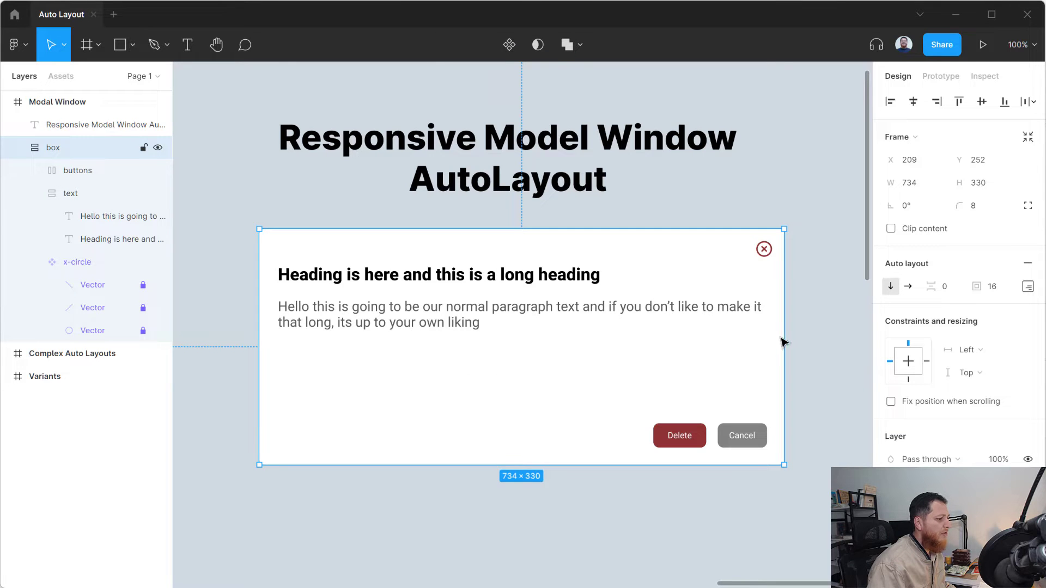
{"action": "left_click_drag", "start_coordinate": [783, 336], "coordinate": [732, 331]}
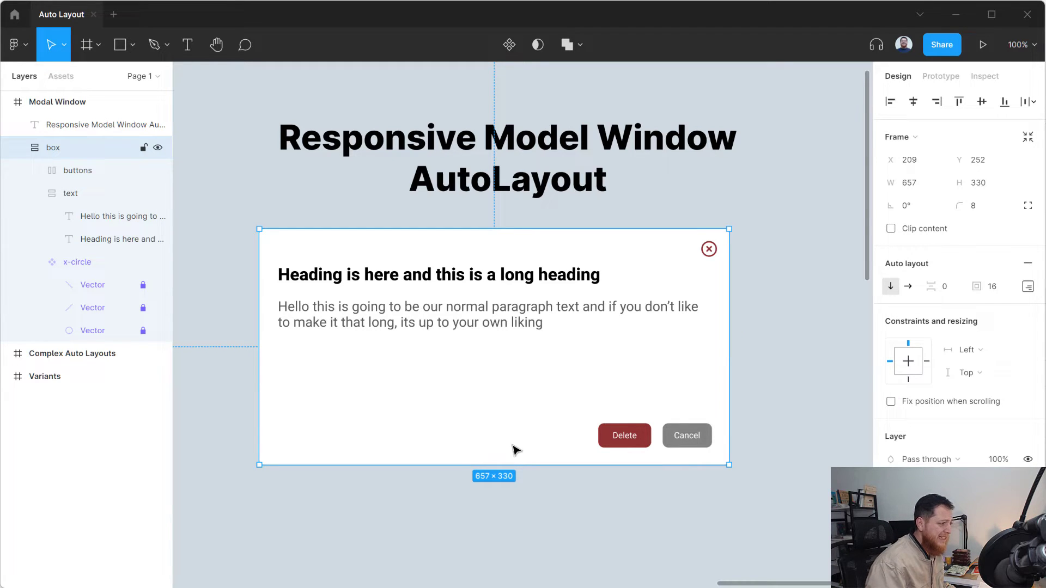
{"action": "left_click", "coordinate": [34, 195]}
{"action": "left_click", "coordinate": [36, 217]}
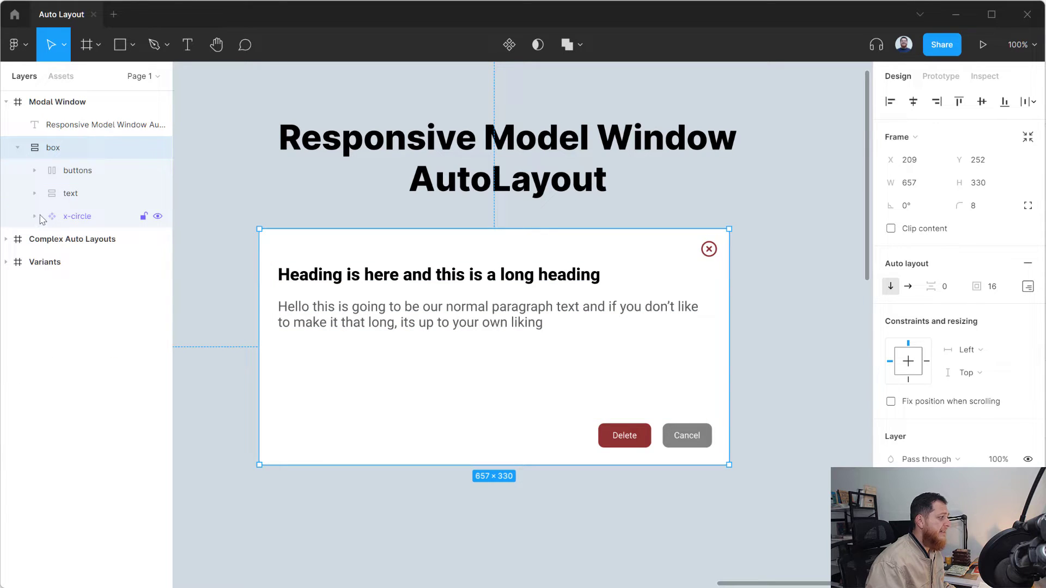
{"action": "left_click", "coordinate": [69, 175]}
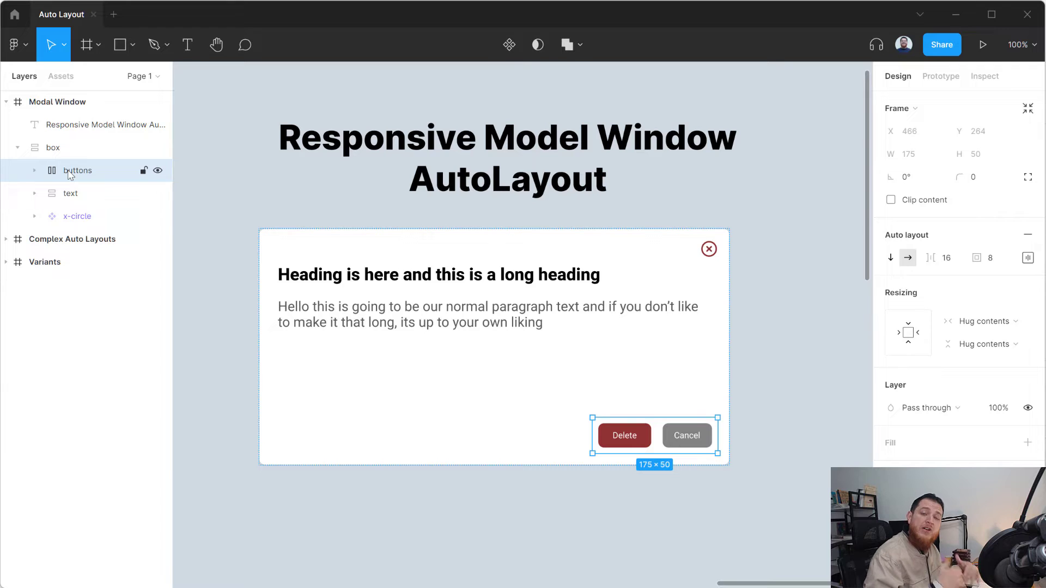
Add the text "Delete" in the empty area below the modal box and wrap it in an auto layout frame.
{"action": "scroll", "coordinate": [322, 378], "scroll_direction": "down", "scroll_amount": 6}
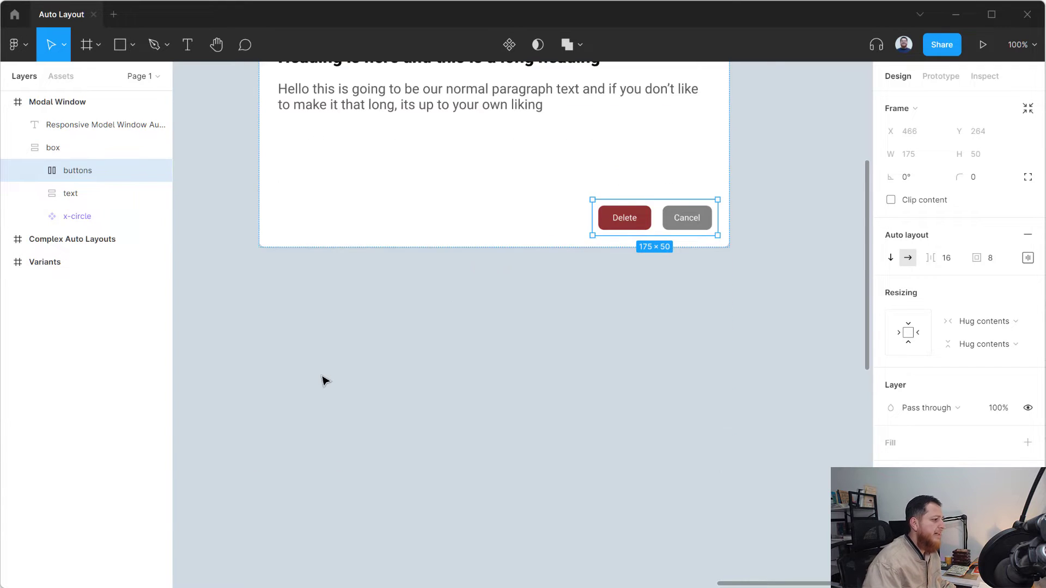
{"action": "left_click", "coordinate": [305, 374]}
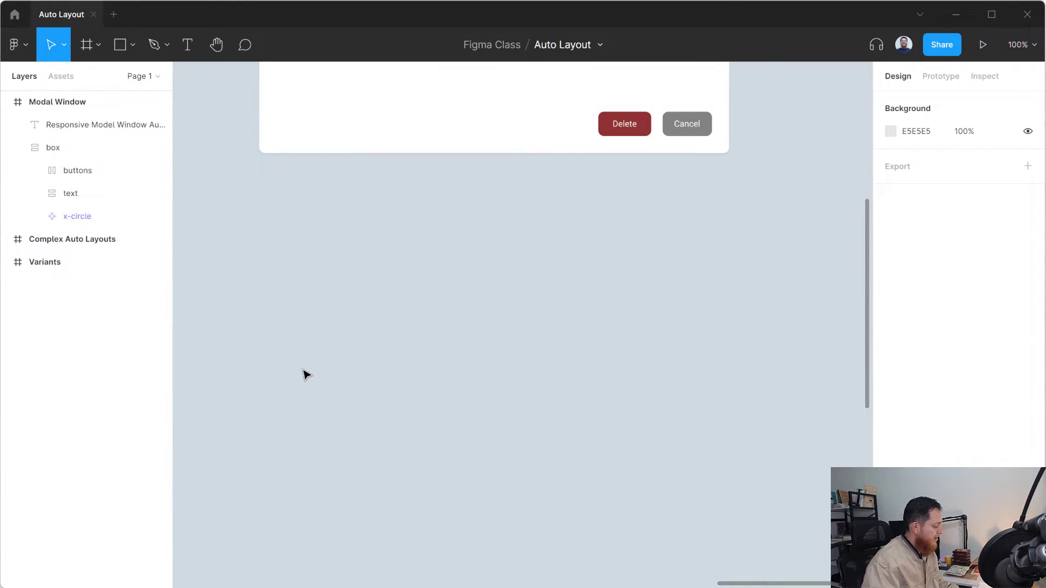
{"action": "scroll", "coordinate": [561, 422], "scroll_direction": "down", "scroll_amount": 1}
{"action": "key", "text": "t"}
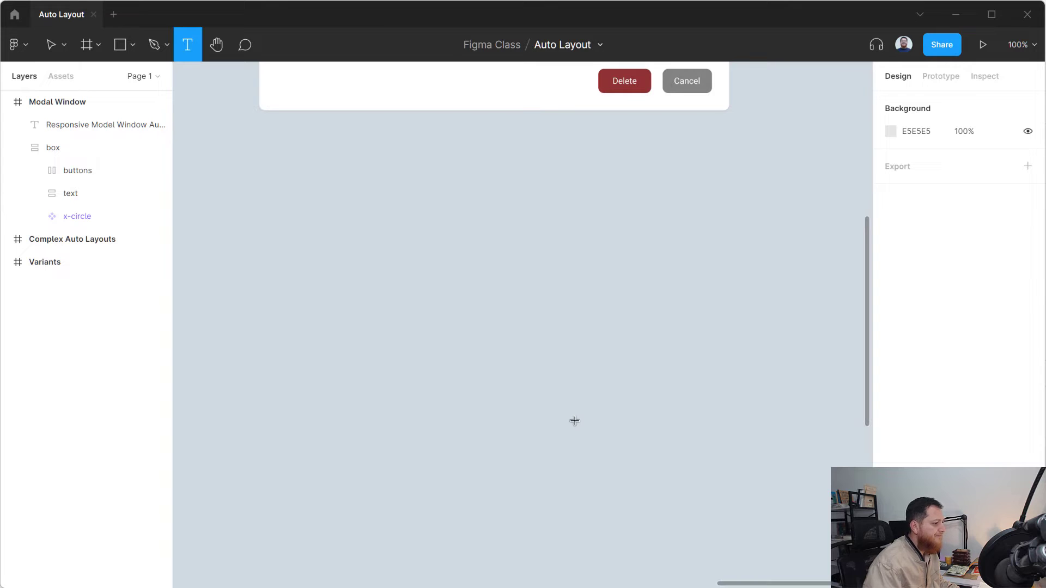
{"action": "left_click", "coordinate": [575, 421]}
{"action": "type", "text": "Delete"}
{"action": "key", "text": "Escape"}
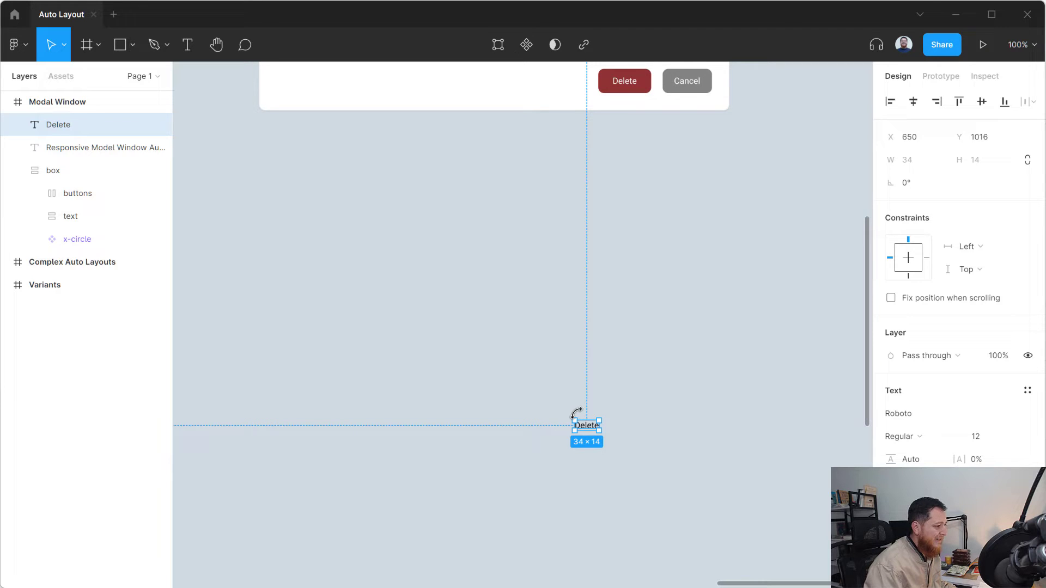
{"action": "key", "text": "shift+a"}
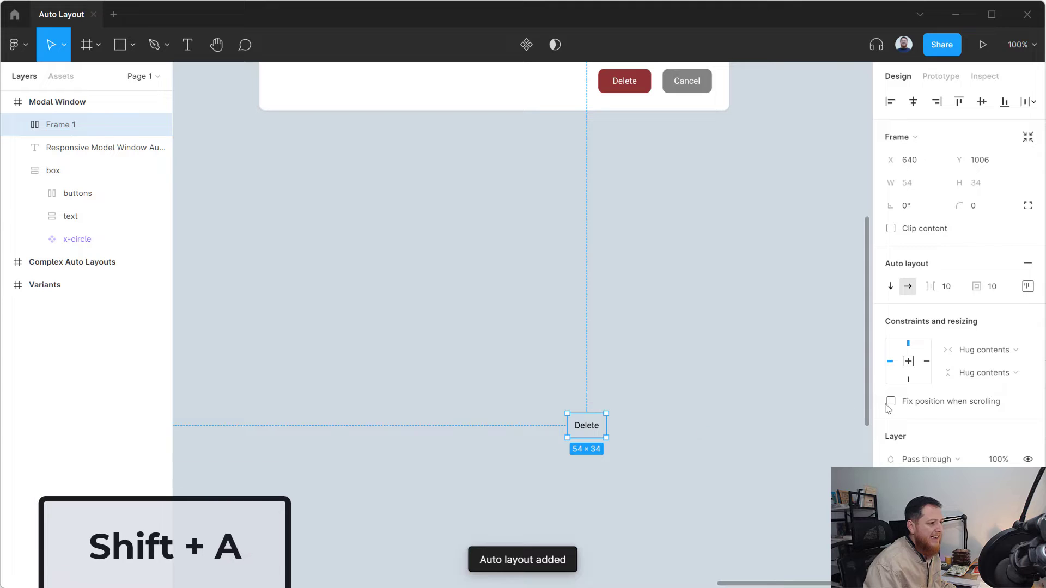
Fill the new Delete frame with red E05C5C, make its text white, and move the button up to about Y 893.
{"action": "scroll", "coordinate": [959, 273], "scroll_direction": "down", "scroll_amount": 1}
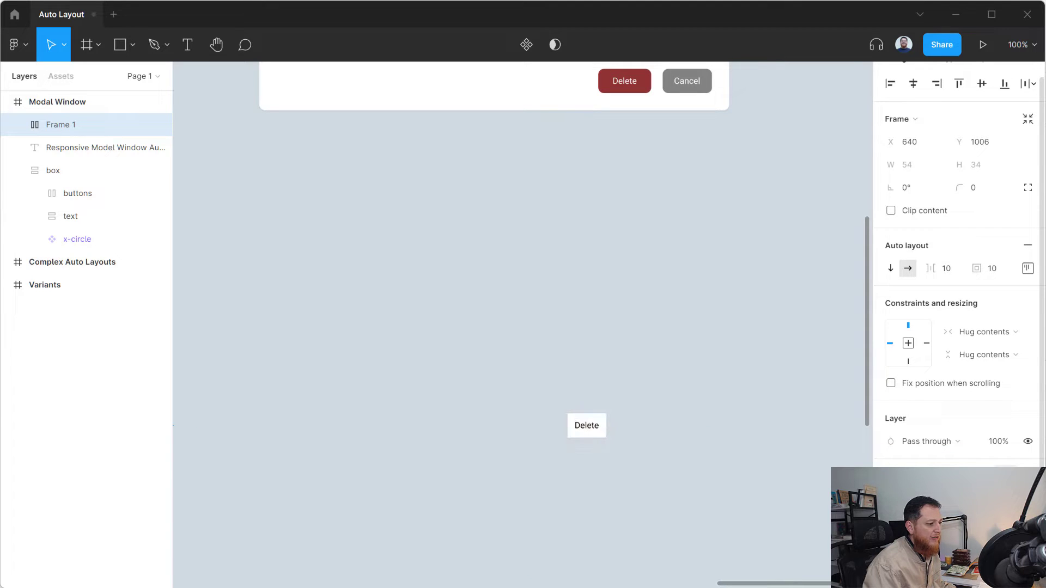
{"action": "left_click", "coordinate": [893, 490]}
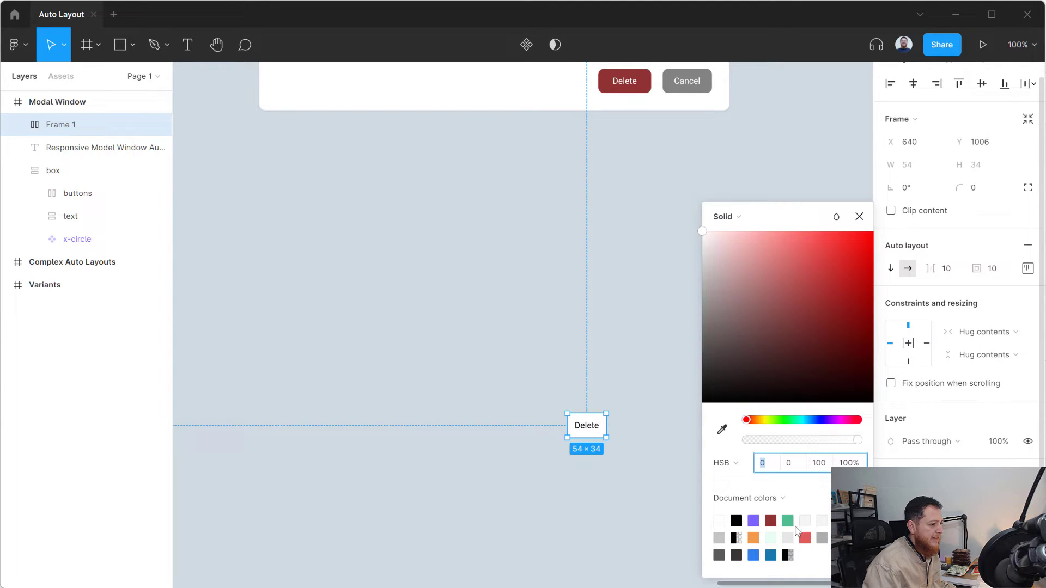
{"action": "left_click", "coordinate": [805, 538]}
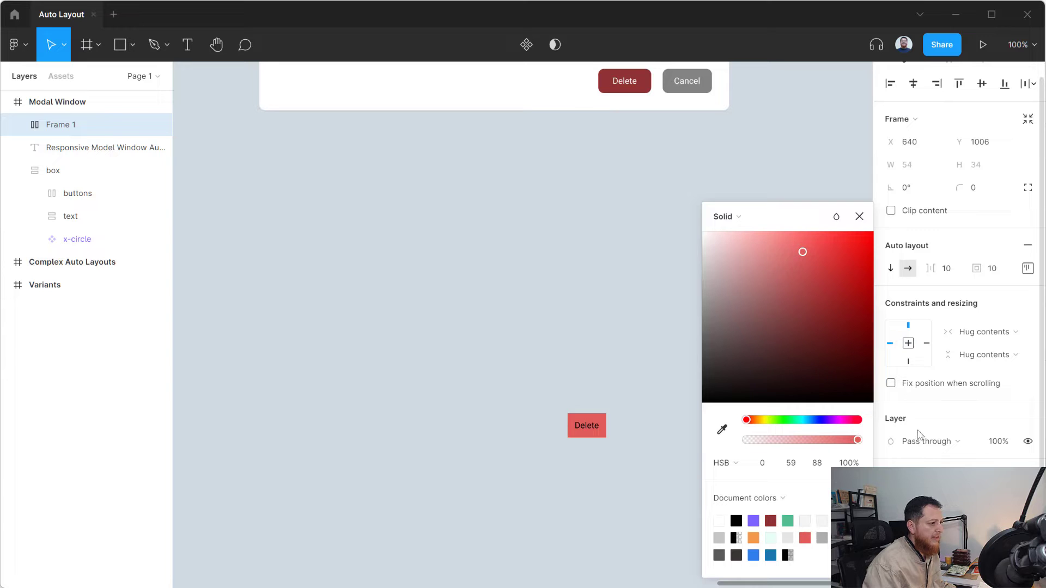
{"action": "scroll", "coordinate": [959, 327], "scroll_direction": "down", "scroll_amount": 3}
{"action": "left_click", "coordinate": [890, 443]}
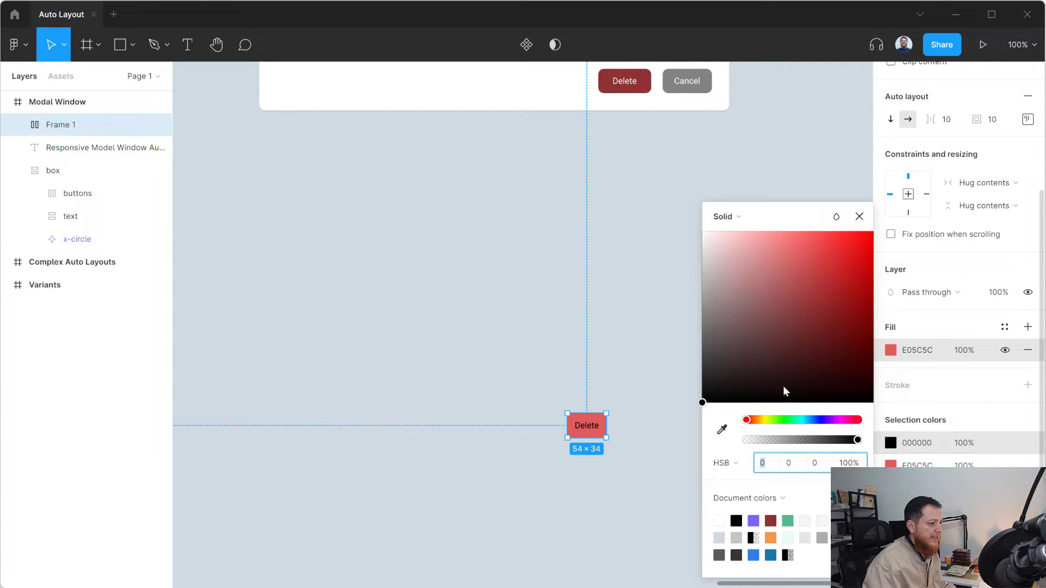
{"action": "left_click", "coordinate": [731, 288]}
{"action": "left_click", "coordinate": [609, 278]}
{"action": "left_click_drag", "start_coordinate": [590, 427], "coordinate": [593, 335]}
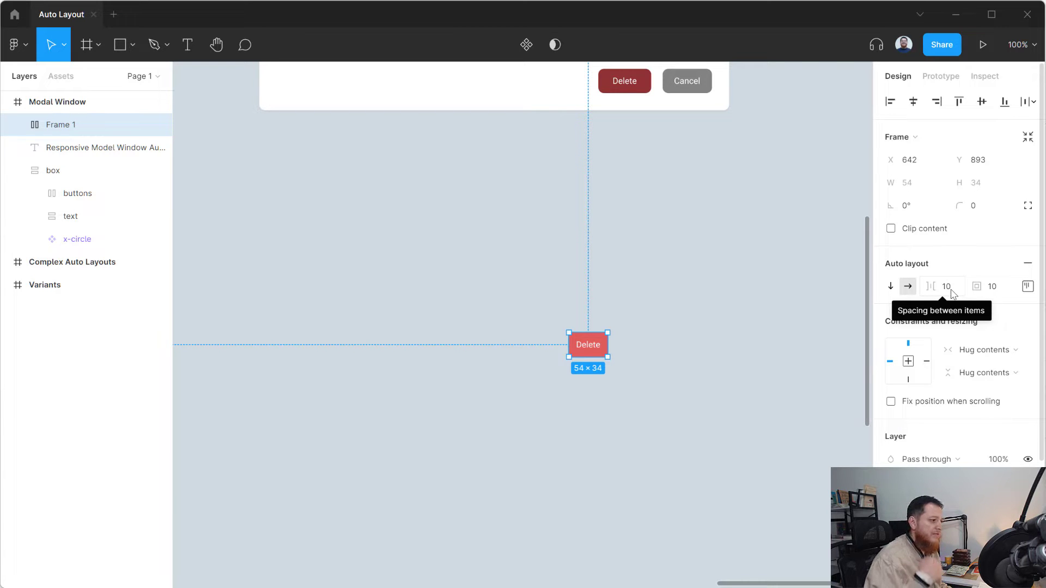
Set the Delete button's auto layout padding to 8 at top and bottom and 20 at left and right.
{"action": "left_click", "coordinate": [1027, 287]}
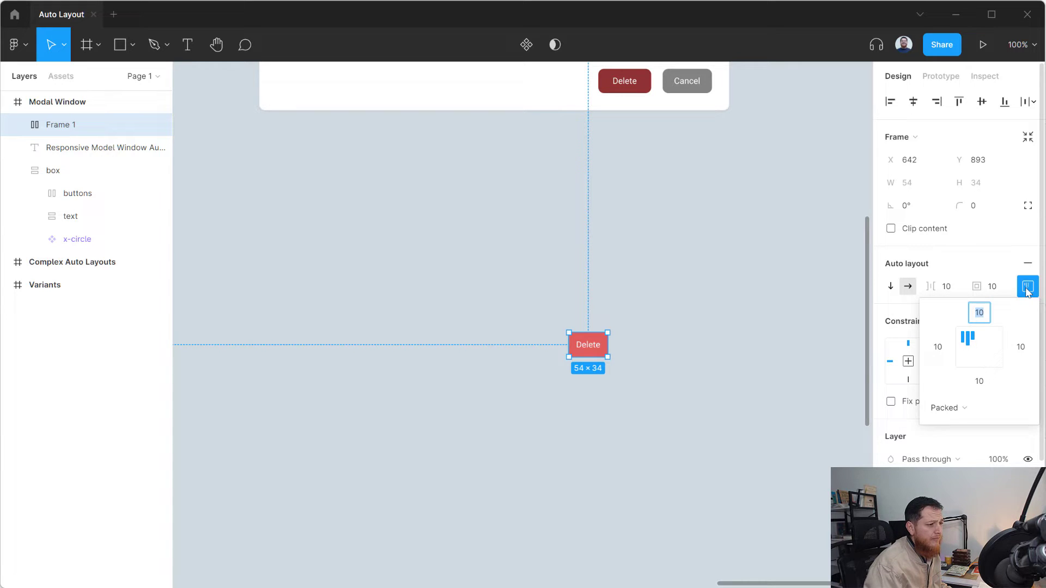
{"action": "type", "text": "0"}
{"action": "key", "text": "Tab"}
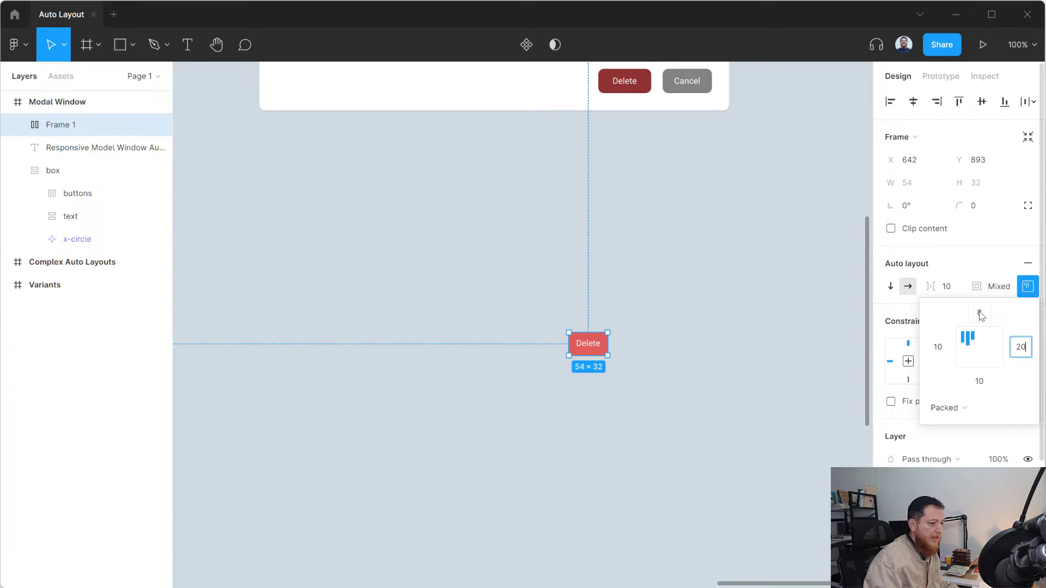
{"action": "left_click", "coordinate": [944, 349]}
{"action": "type", "text": "2"}
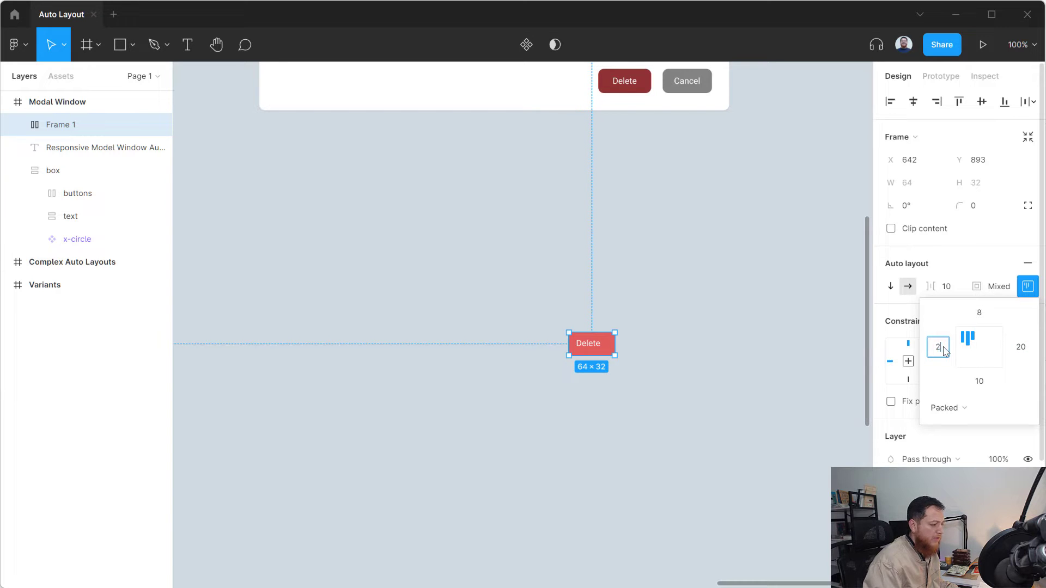
{"action": "type", "text": "0"}
{"action": "left_click", "coordinate": [984, 382]}
{"action": "key", "text": "Return"}
{"action": "left_click", "coordinate": [719, 371]}
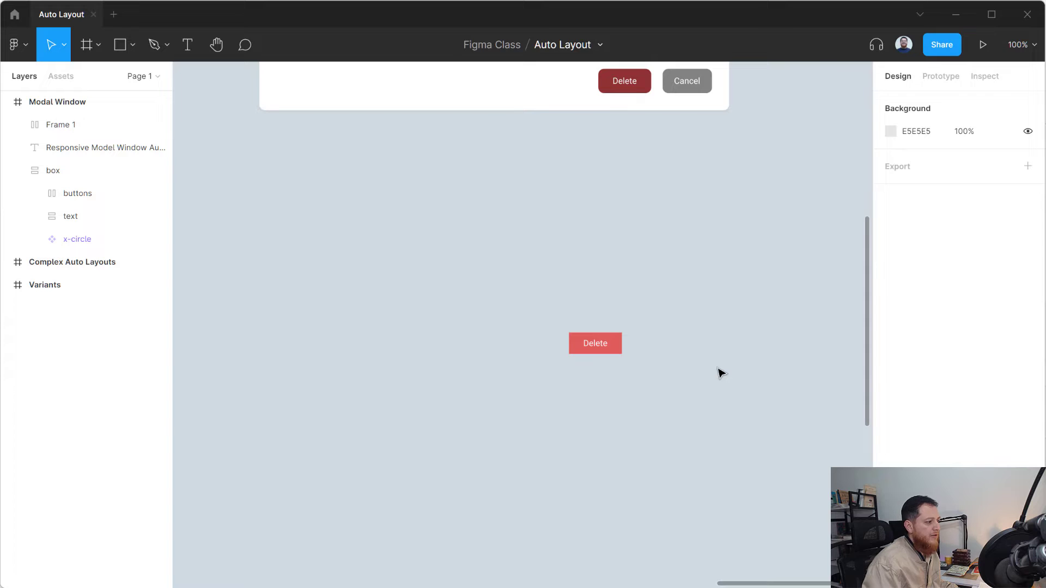
Round the Delete button's corners, trying a radius of 8 before settling on 4.
{"action": "left_click", "coordinate": [592, 346]}
{"action": "left_click", "coordinate": [976, 210]}
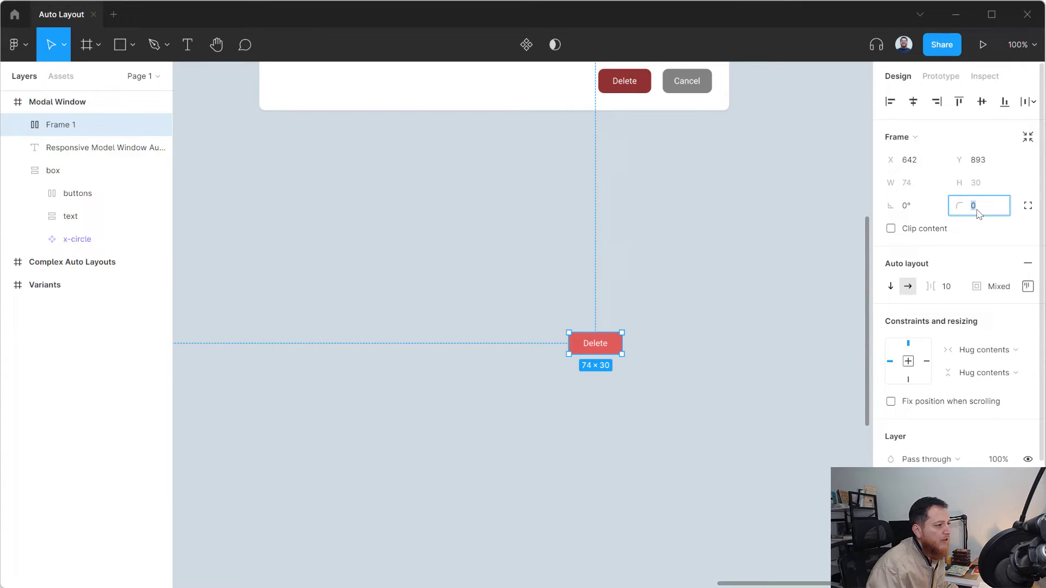
{"action": "type", "text": "8"}
{"action": "key", "text": "Return"}
{"action": "left_click", "coordinate": [977, 212]}
{"action": "type", "text": "4"}
{"action": "key", "text": "Return"}
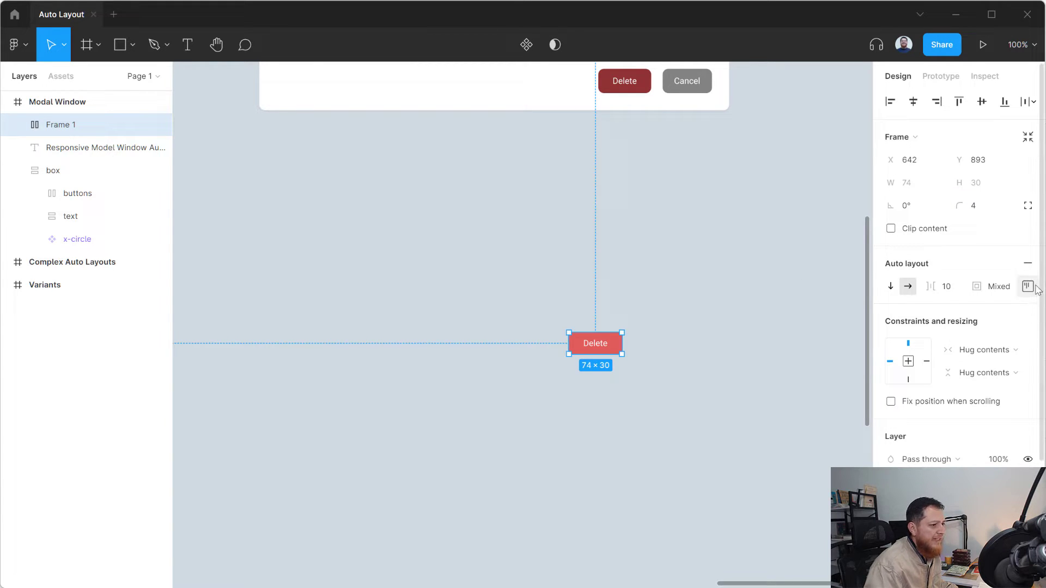
Set the Delete button's top and bottom padding to 10.
{"action": "left_click", "coordinate": [1028, 286]}
{"action": "left_click", "coordinate": [981, 314]}
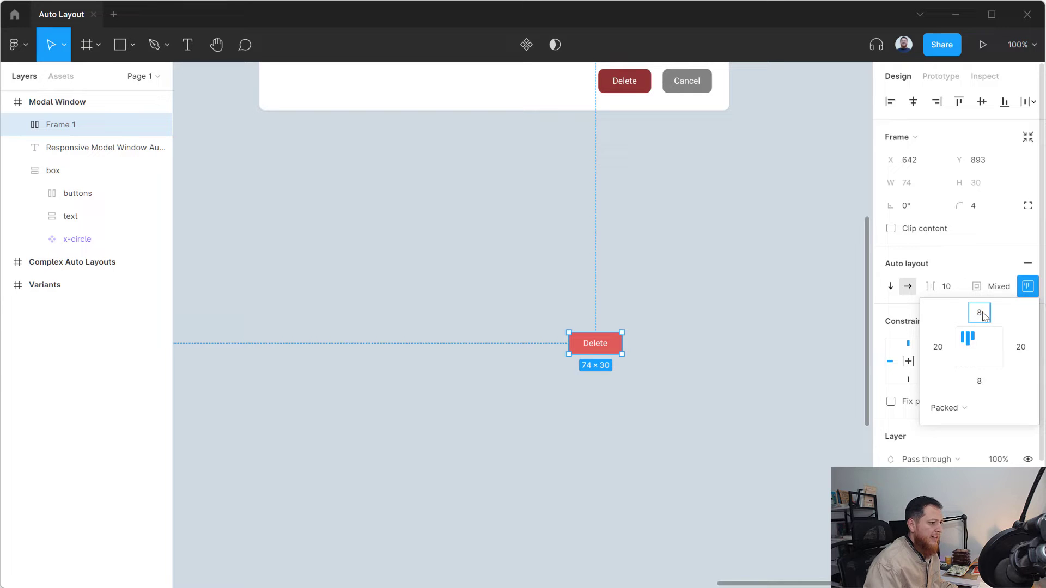
{"action": "type", "text": "10"}
{"action": "left_click", "coordinate": [980, 381]}
{"action": "type", "text": "10"}
{"action": "left_click", "coordinate": [755, 476]}
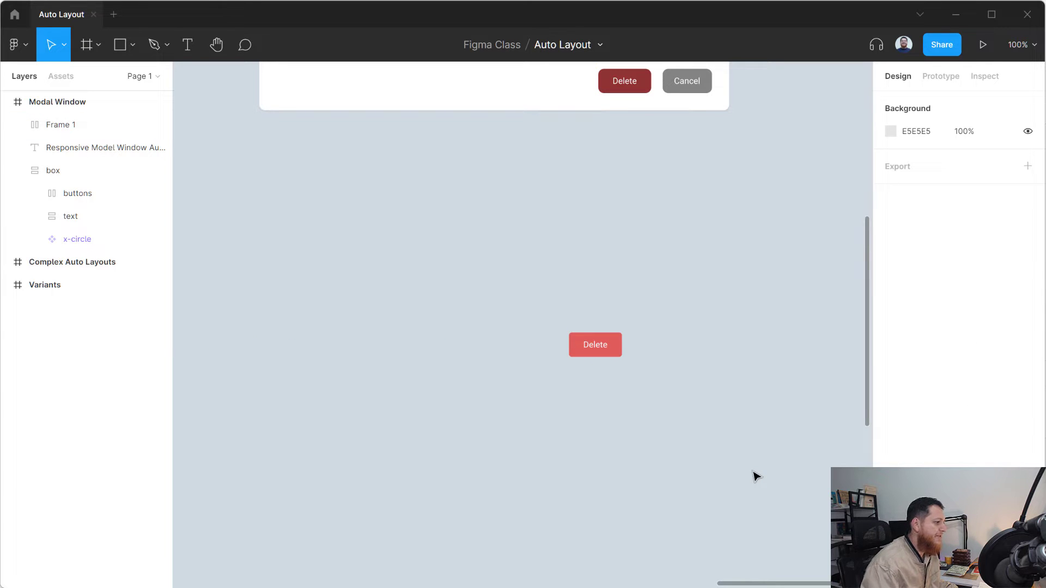
Move the Delete button to about X 581, Y 871 and rename its frame to "btn".
{"action": "left_click", "coordinate": [596, 346]}
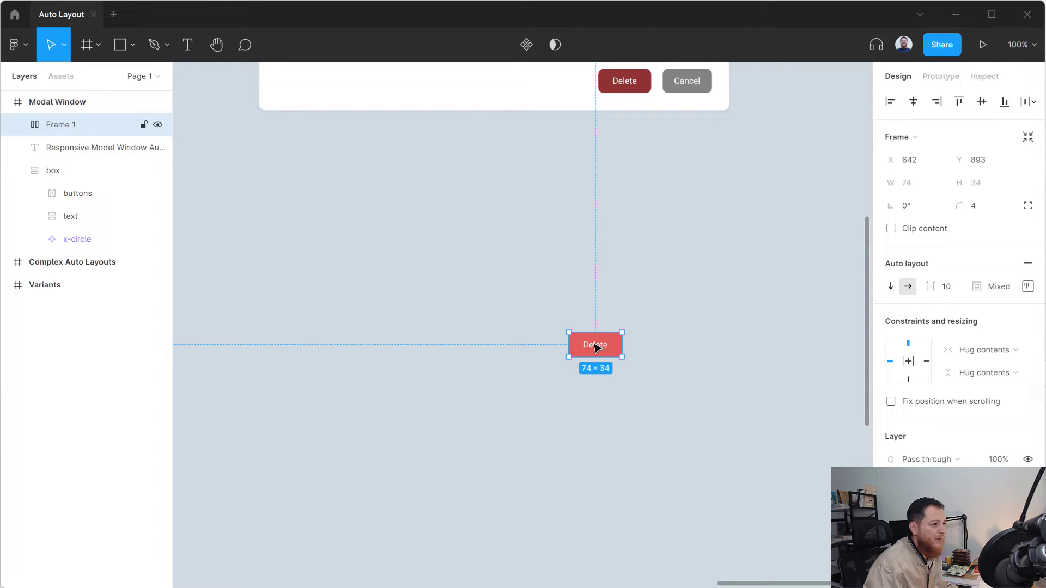
{"action": "left_click_drag", "start_coordinate": [589, 349], "coordinate": [547, 333]}
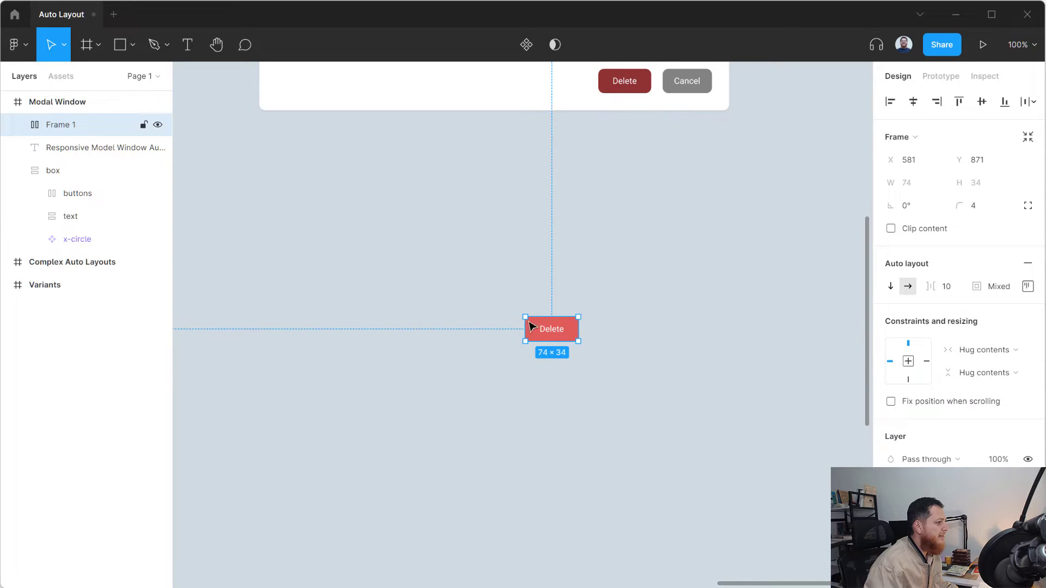
{"action": "double_click", "coordinate": [59, 126]}
{"action": "type", "text": "b"}
{"action": "key", "text": "Return"}
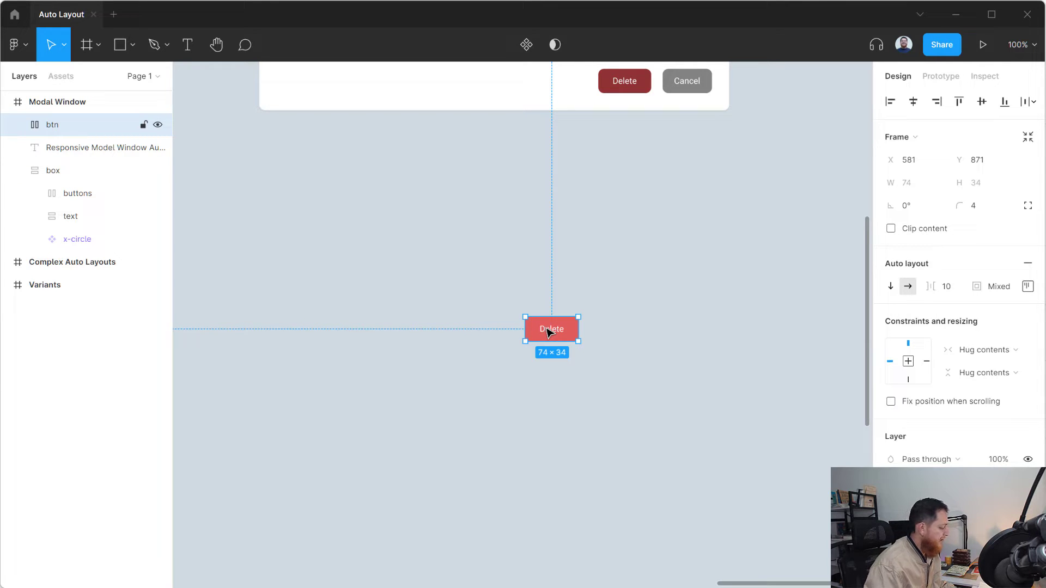
Place a copy of the Delete button to its right at X 671 and fill it with dark grey (HSB 0, 0, 35).
{"action": "left_click_drag", "start_coordinate": [549, 332], "coordinate": [588, 329]}
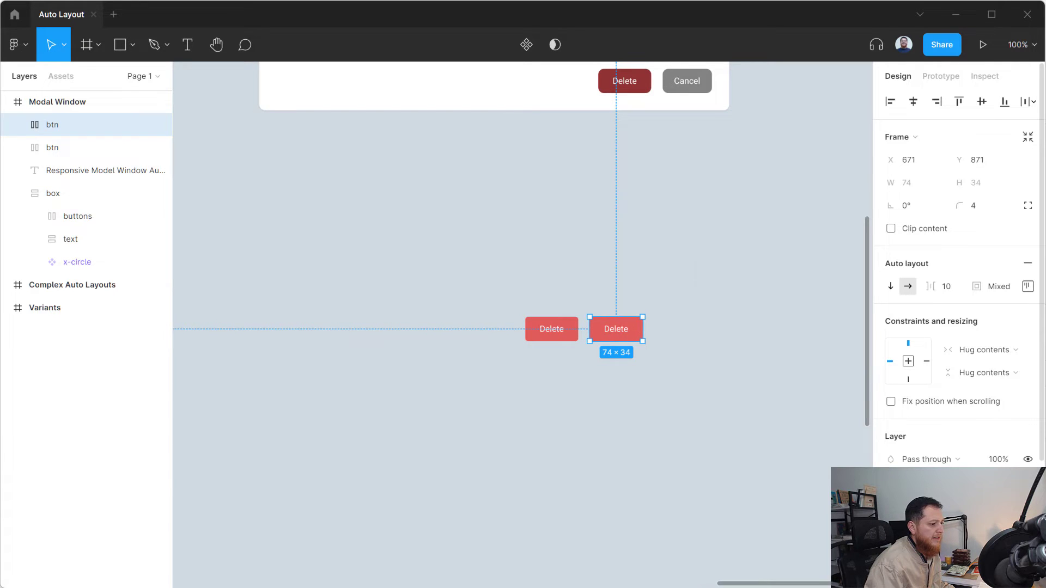
{"action": "left_click", "coordinate": [893, 515]}
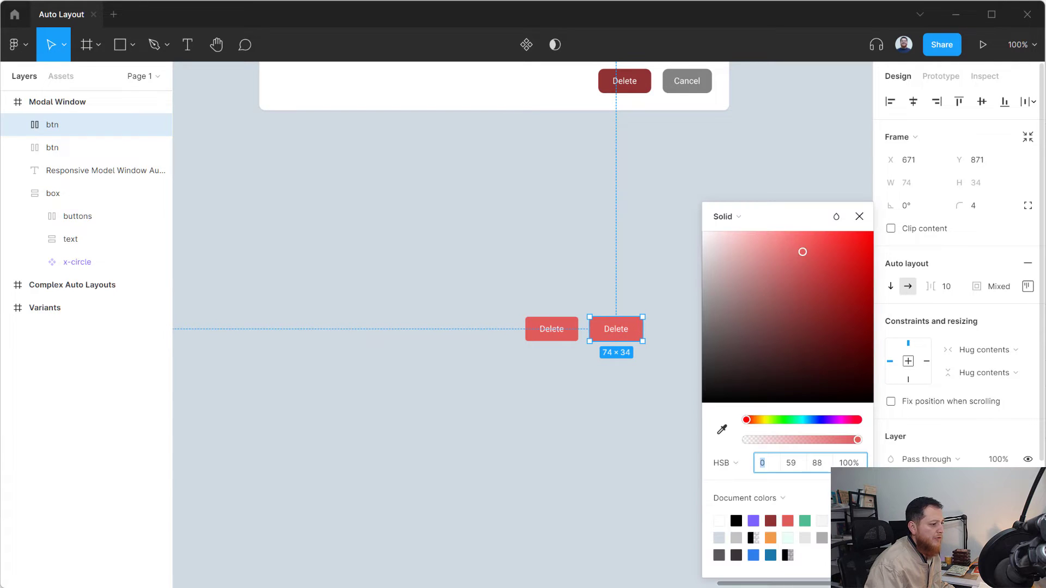
{"action": "left_click", "coordinate": [720, 554]}
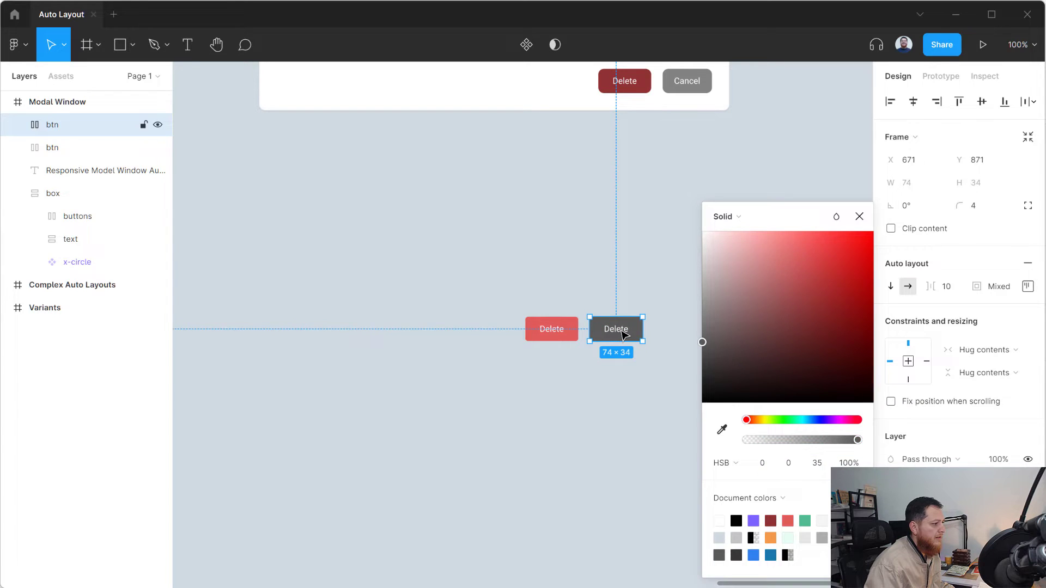
Change the dark grey button's label to "Cancel" and select its btn frame.
{"action": "double_click", "coordinate": [621, 333]}
{"action": "double_click", "coordinate": [616, 330]}
{"action": "type", "text": "Cancel"}
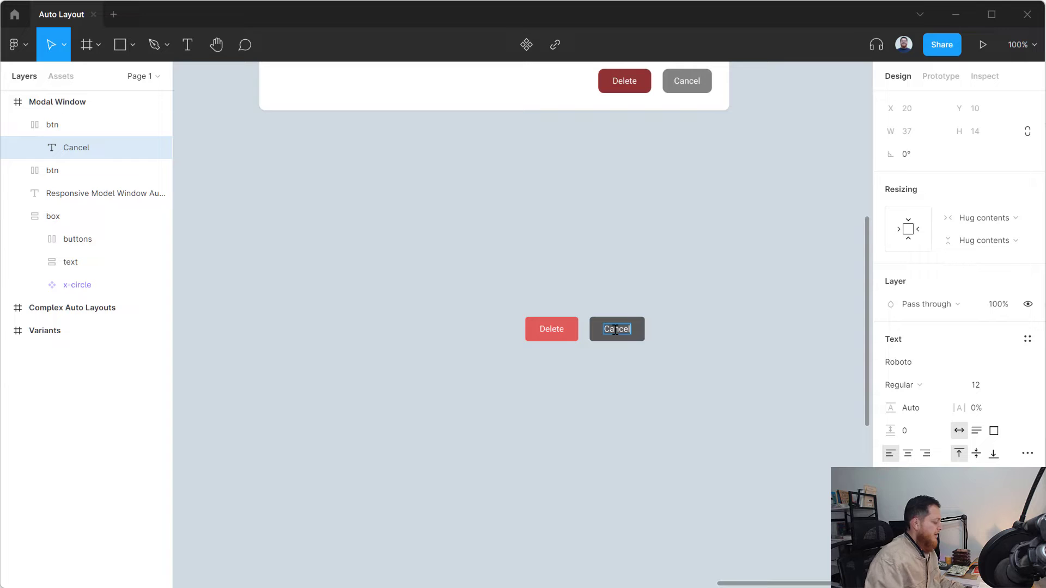
{"action": "key", "text": "Escape"}
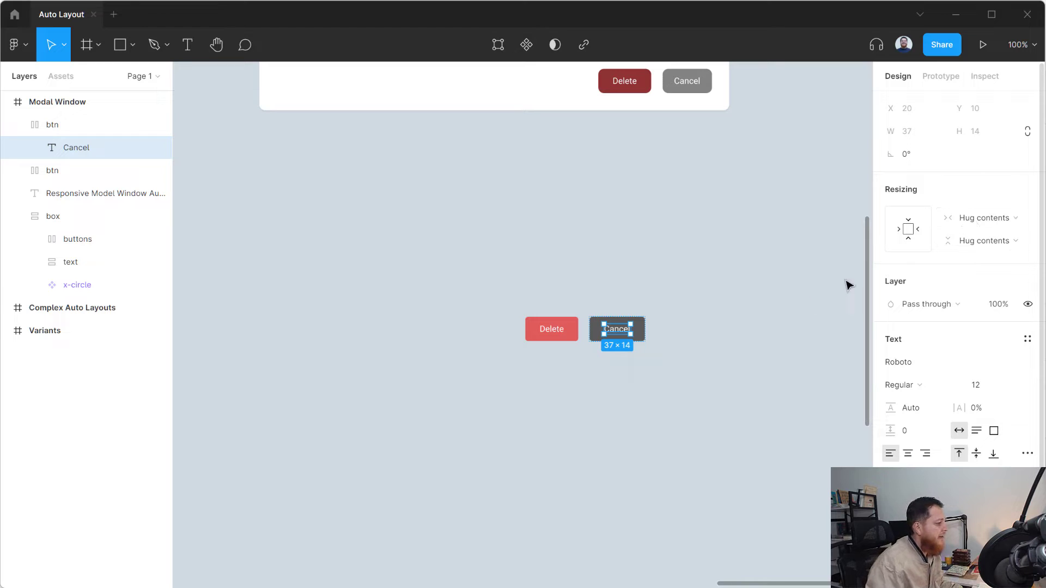
{"action": "left_click", "coordinate": [51, 126]}
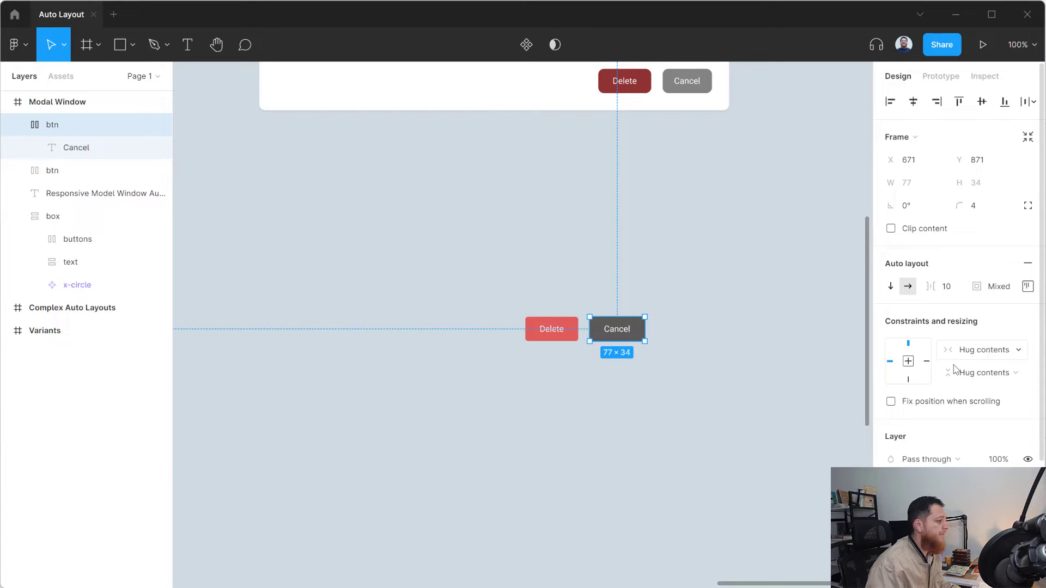
Group the Delete and Cancel buttons in one auto layout frame, rename it "buttons", and expand its layers.
{"action": "left_click", "coordinate": [676, 424]}
{"action": "left_click_drag", "start_coordinate": [492, 297], "coordinate": [678, 363]}
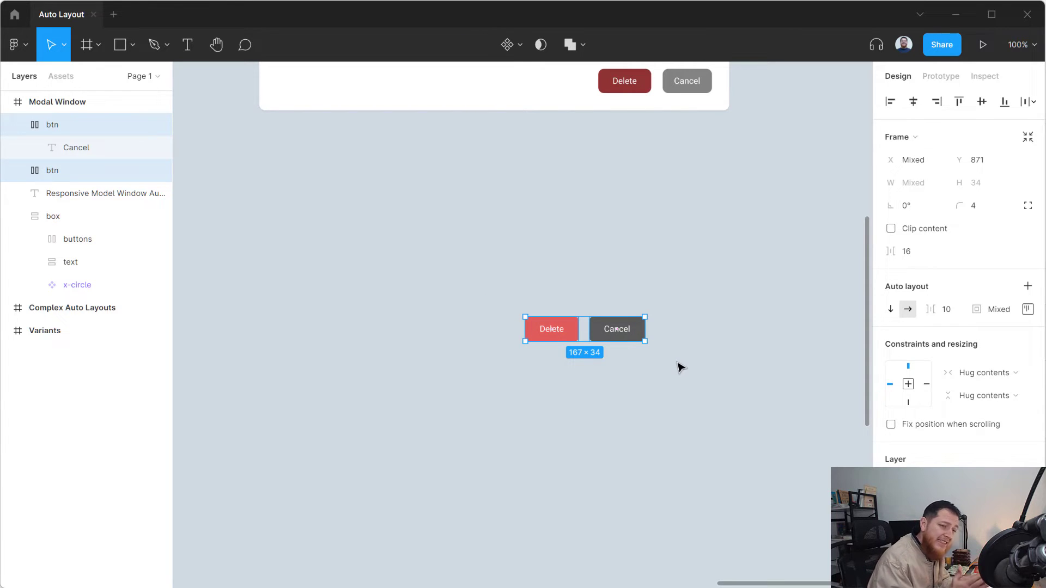
{"action": "key", "text": "shift+a"}
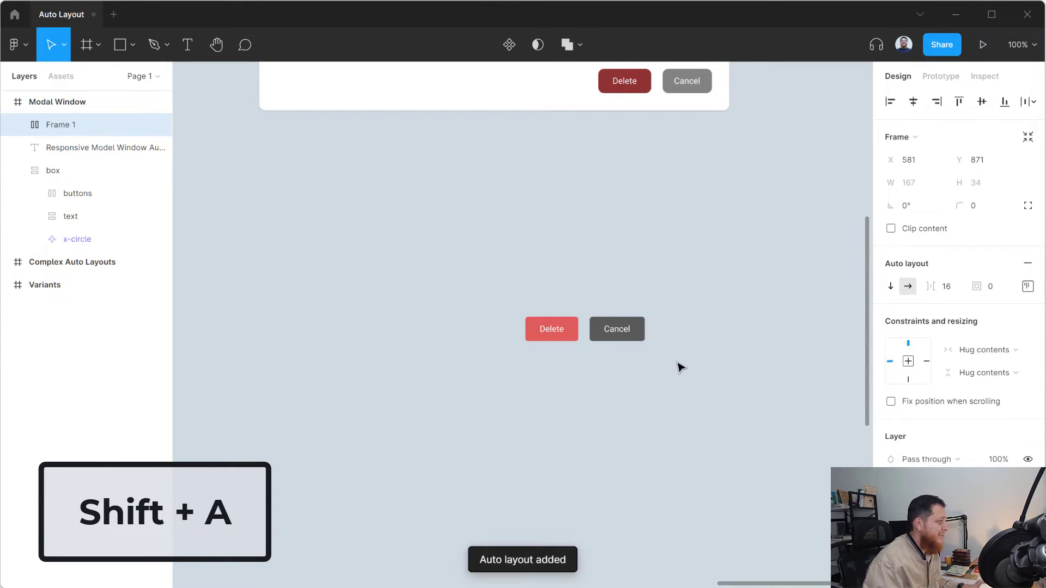
{"action": "double_click", "coordinate": [69, 128]}
{"action": "type", "text": "buttons"}
{"action": "key", "text": "Return"}
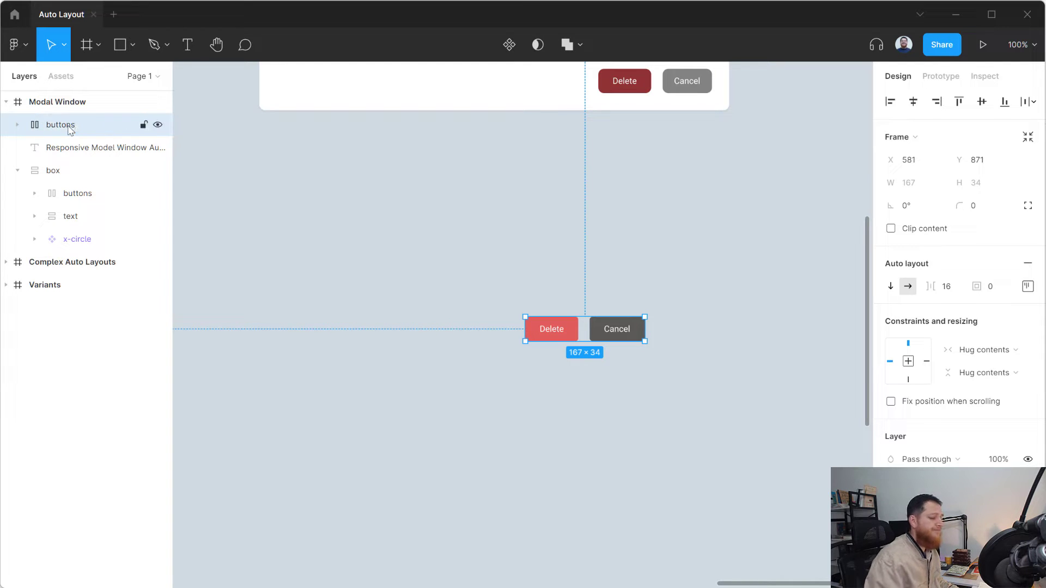
{"action": "left_click", "coordinate": [18, 126]}
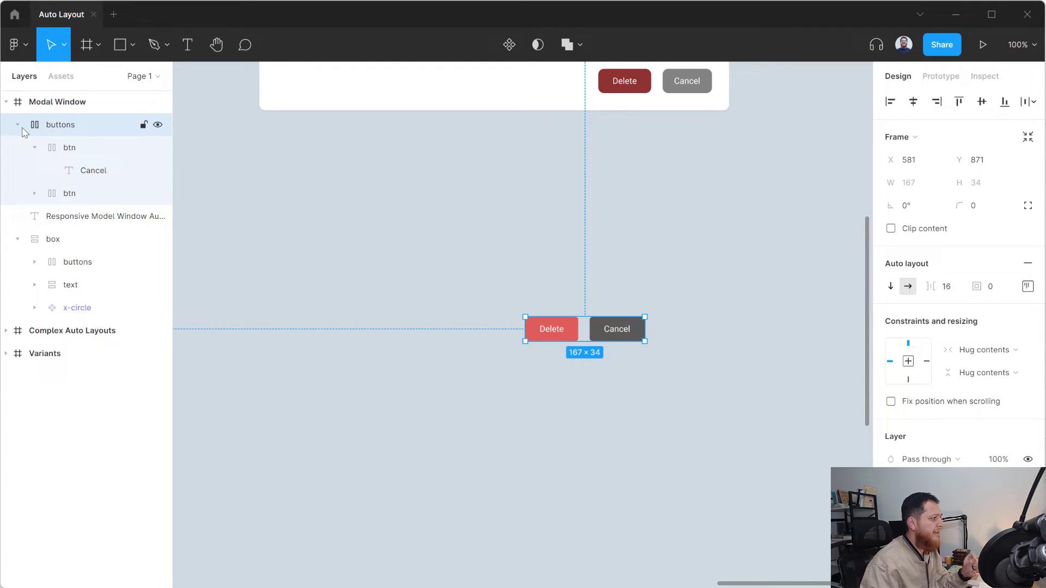
Collapse the button layers and set the auto layout spacing between the Delete and Cancel buttons to 10.
{"action": "left_click", "coordinate": [35, 148]}
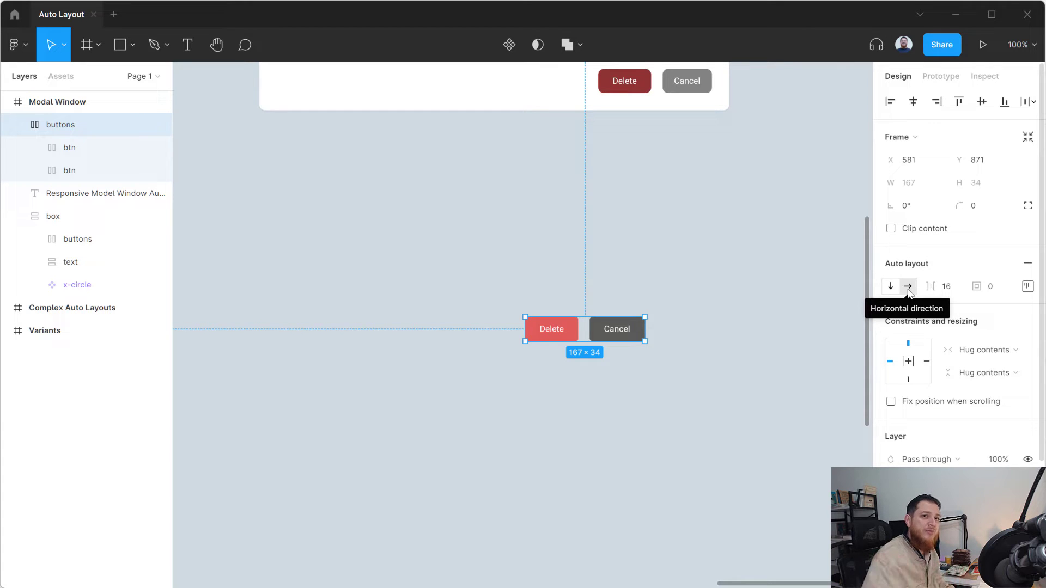
{"action": "left_click", "coordinate": [948, 288]}
{"action": "type", "text": "12"}
{"action": "key", "text": "Return"}
{"action": "left_click", "coordinate": [948, 289]}
{"action": "type", "text": "10"}
{"action": "key", "text": "Return"}
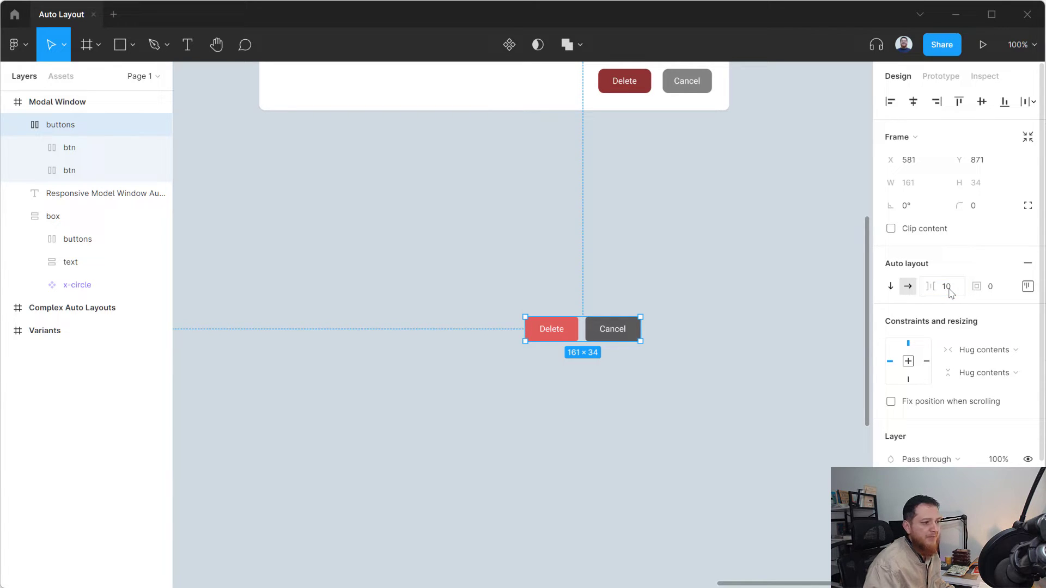
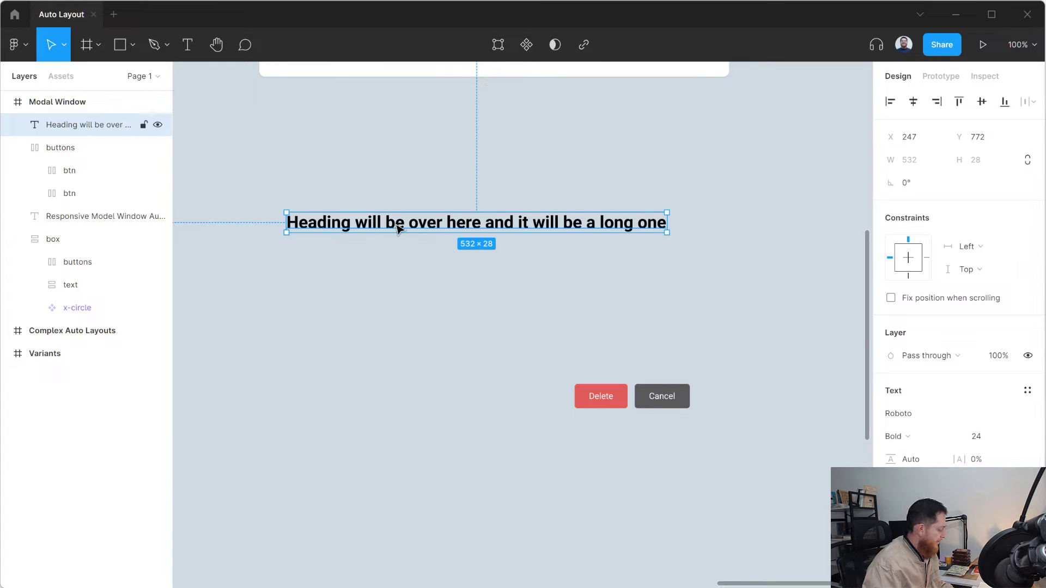
{"action": "left_click_drag", "start_coordinate": [399, 227], "coordinate": [402, 265]}
{"action": "double_click", "coordinate": [400, 266]}
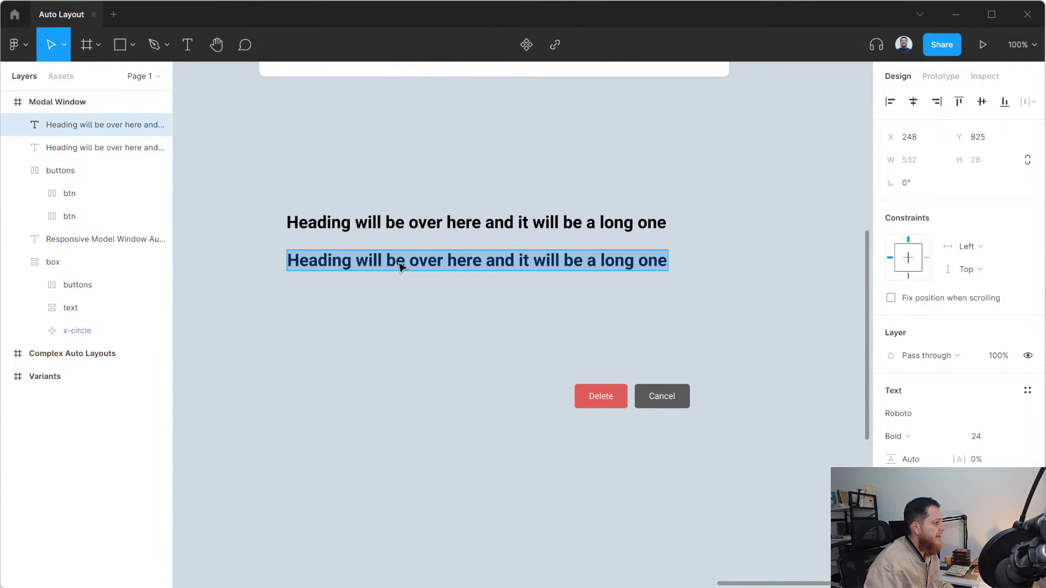
{"action": "type", "text": "Thisi s"}
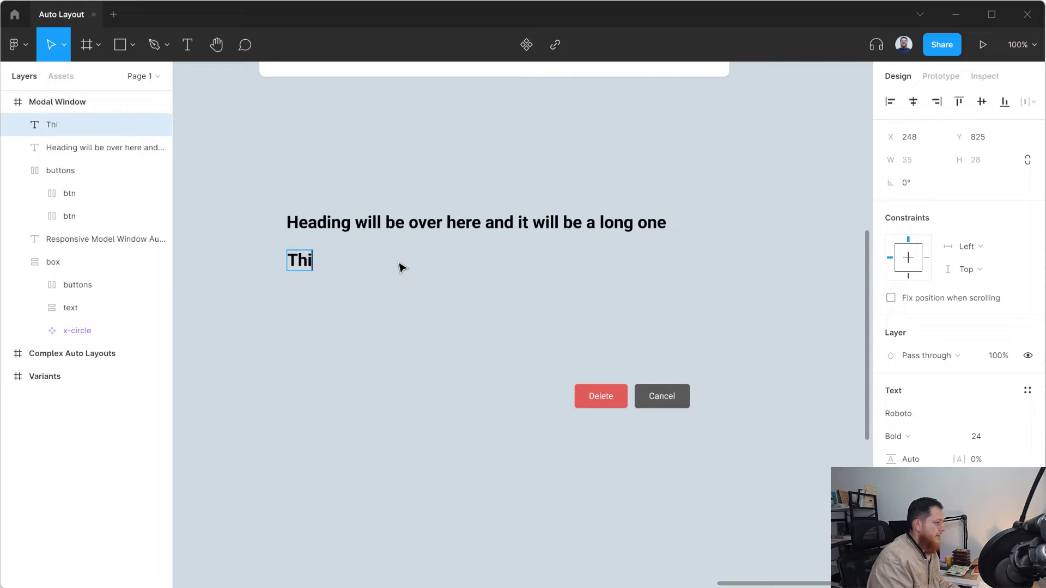
{"action": "key", "text": "BackSpace"}
{"action": "key", "text": "BackSpace"}
{"action": "key", "text": "BackSpace"}
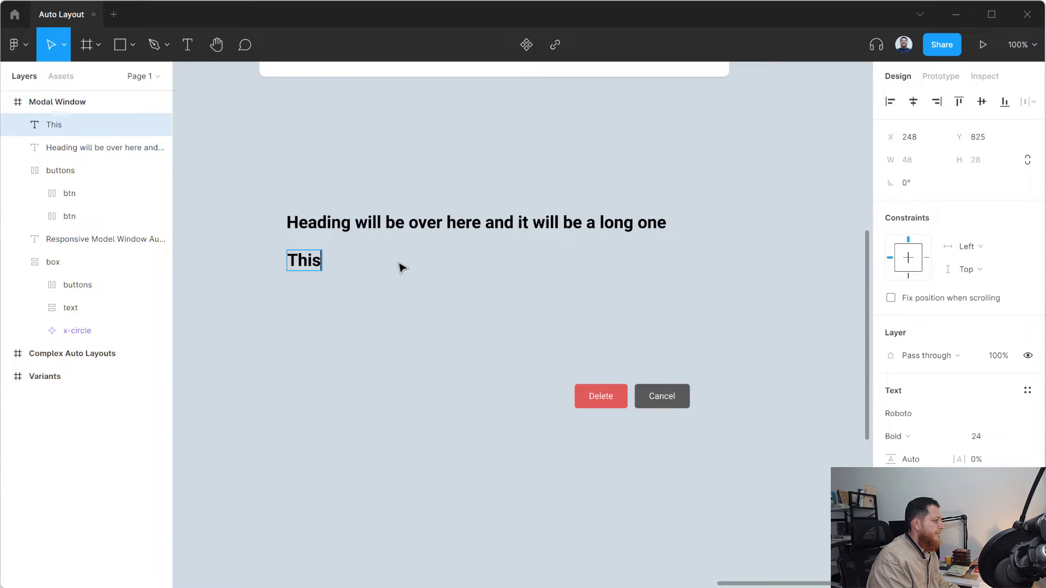
{"action": "key", "text": "Escape"}
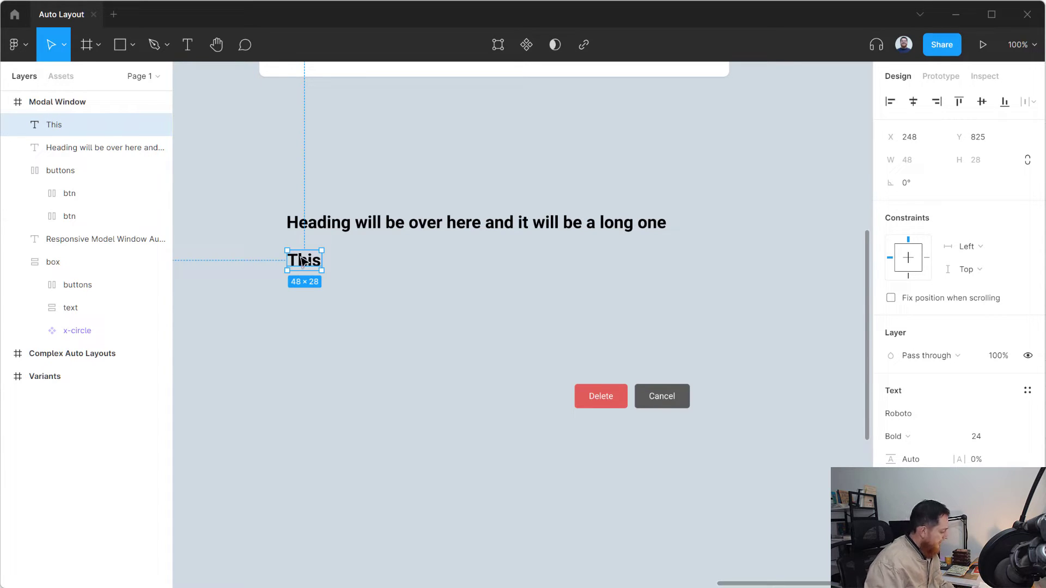
{"action": "key", "text": "Delete"}
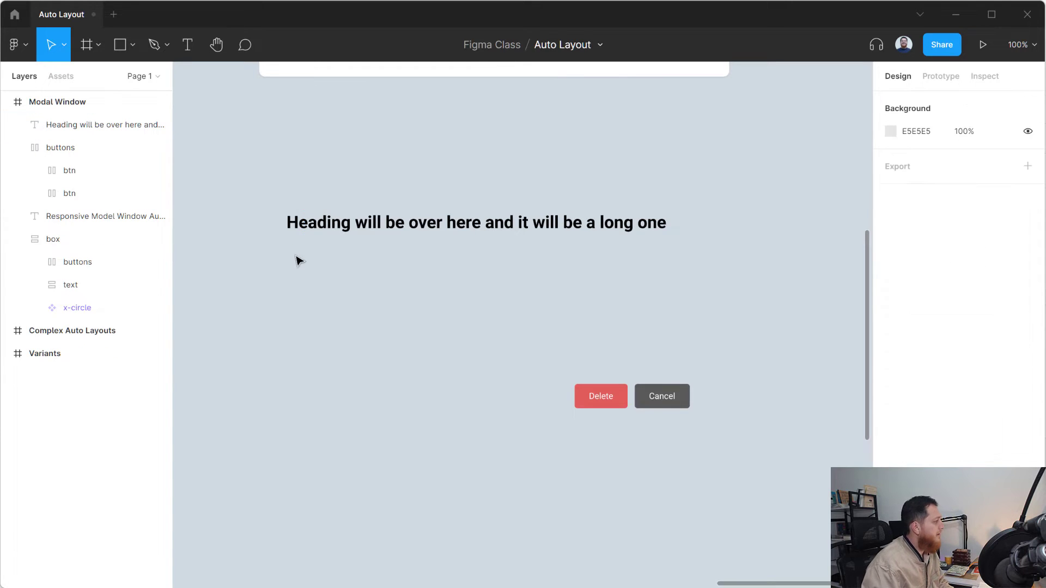
Draw a text box about 532 × 161 directly below the heading and enter "This is a box" in it.
{"action": "key", "text": "t"}
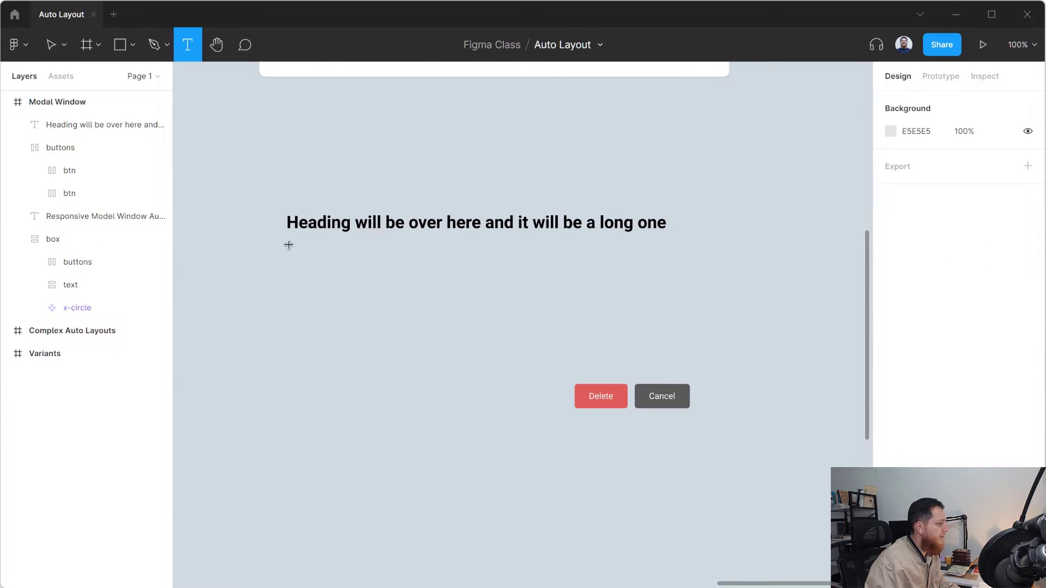
{"action": "left_click_drag", "start_coordinate": [289, 245], "coordinate": [669, 360]}
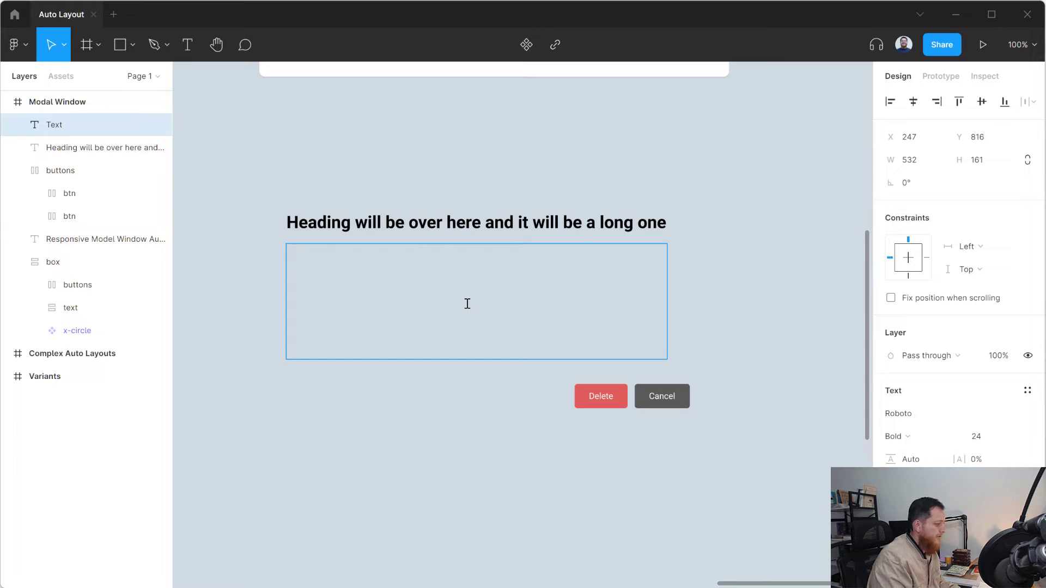
{"action": "type", "text": "This is a box"}
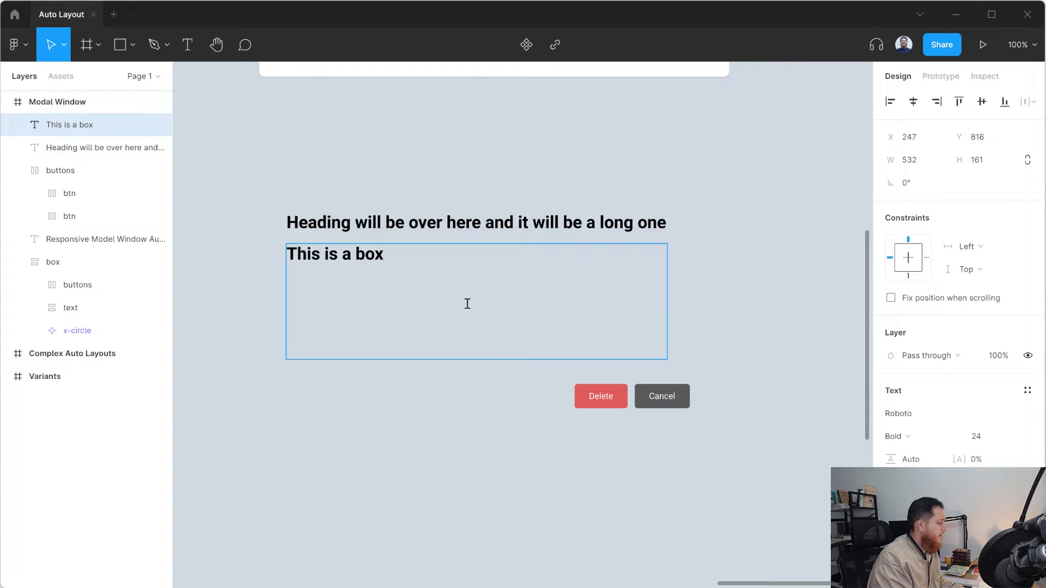
{"action": "key", "text": "Escape"}
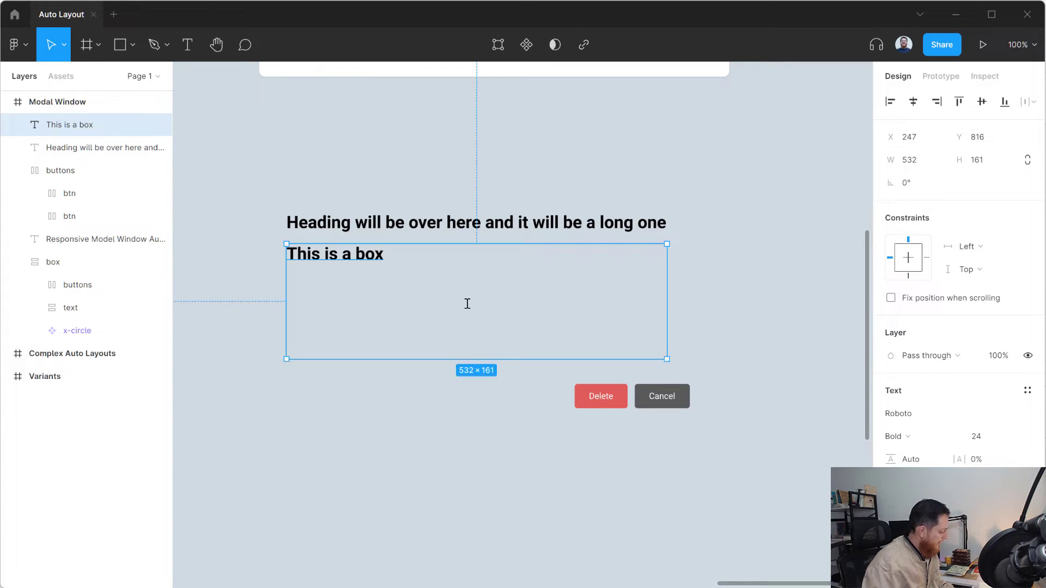
Run the Lorem Plus plugin on the selected text box and set its language to English.
{"action": "key", "text": "ctrl+slash"}
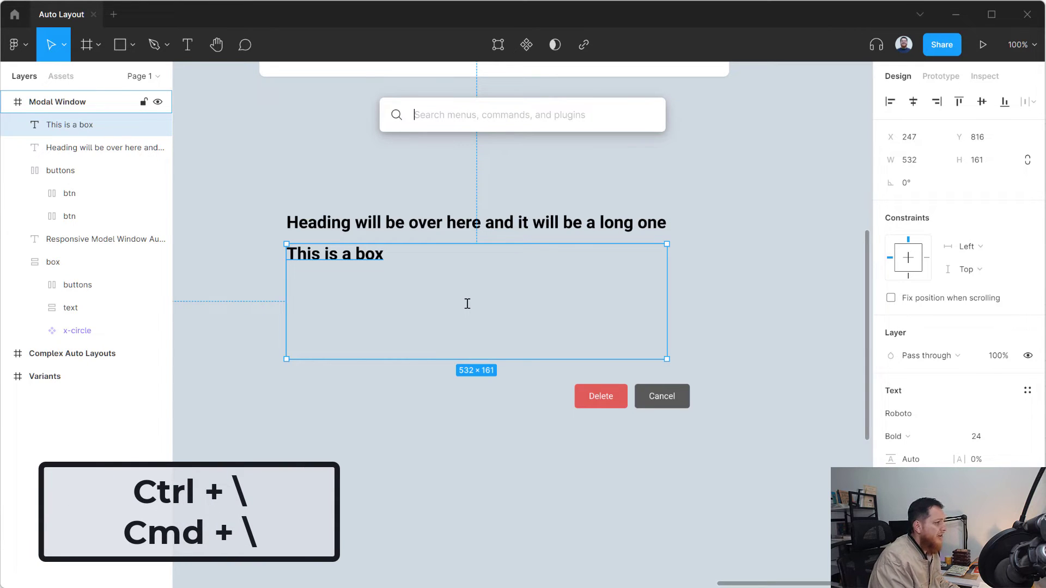
{"action": "type", "text": "lor"}
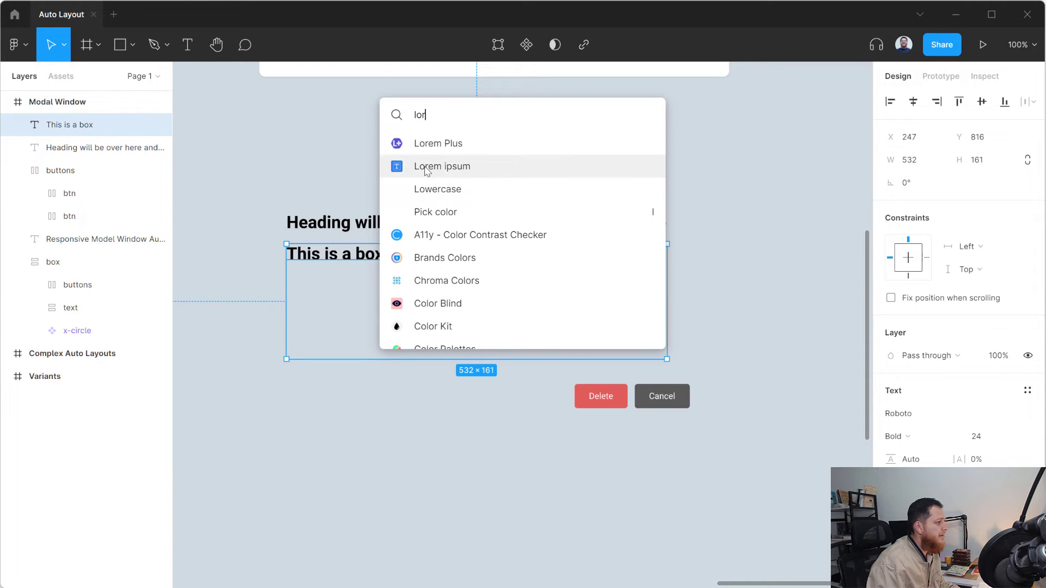
{"action": "left_click", "coordinate": [429, 145]}
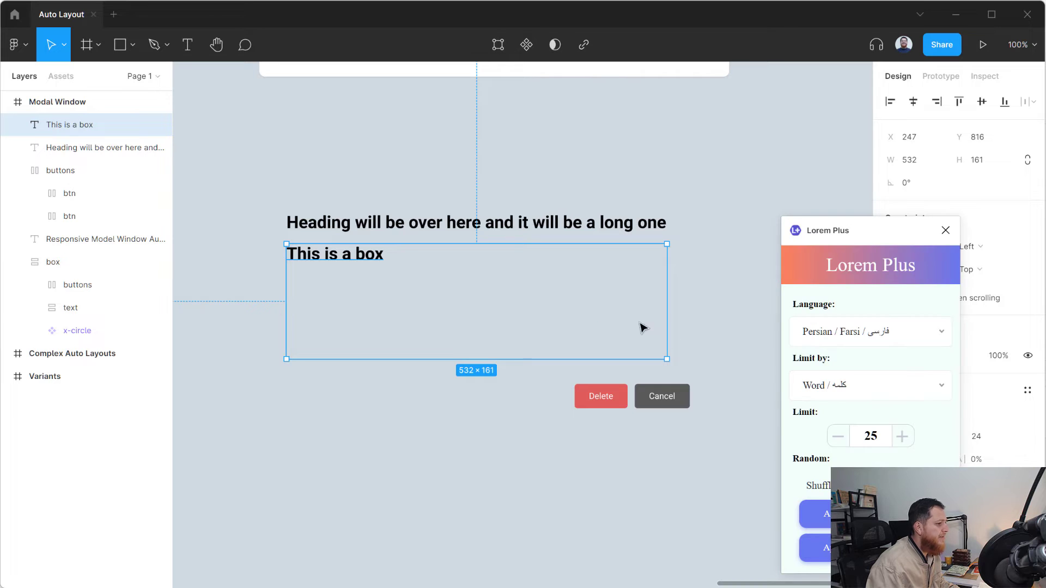
{"action": "left_click_drag", "start_coordinate": [876, 236], "coordinate": [796, 192]}
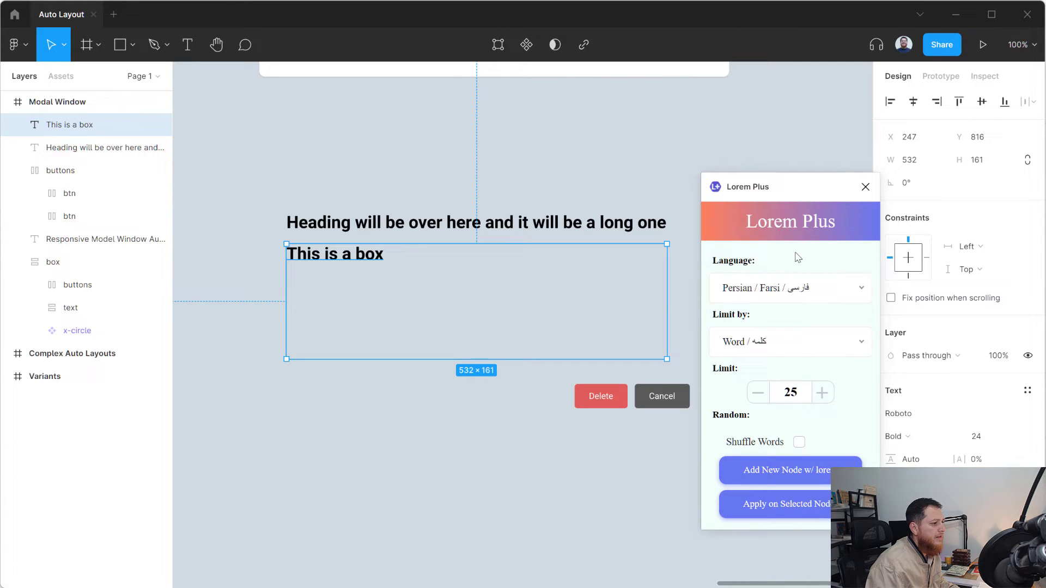
{"action": "left_click", "coordinate": [797, 287]}
{"action": "left_click", "coordinate": [751, 378]}
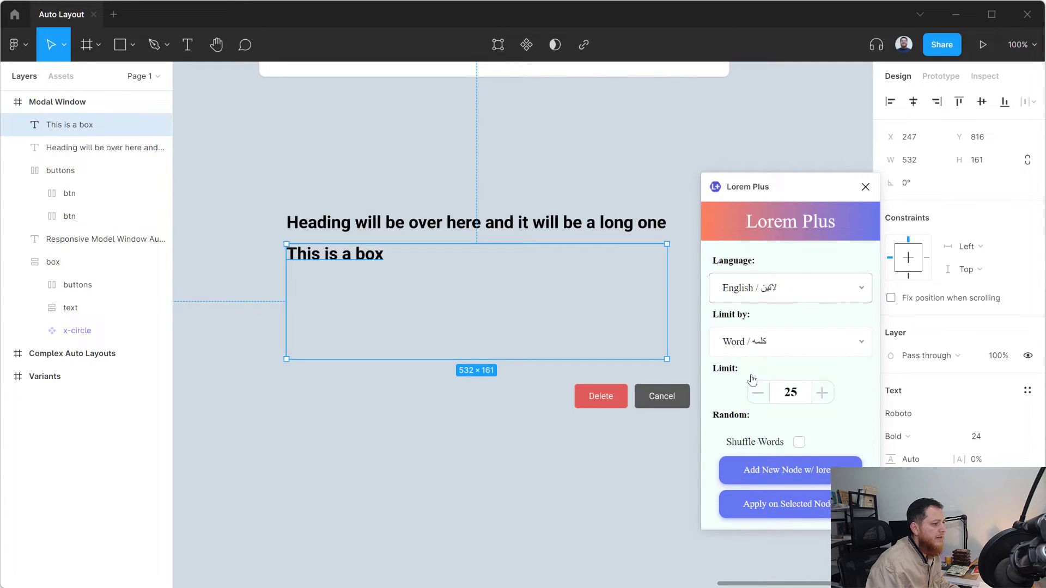
Limit the placeholder text to 2 paragraphs, apply it to the selected text box and close the plugin.
{"action": "left_click", "coordinate": [763, 342]}
{"action": "left_click", "coordinate": [762, 343]}
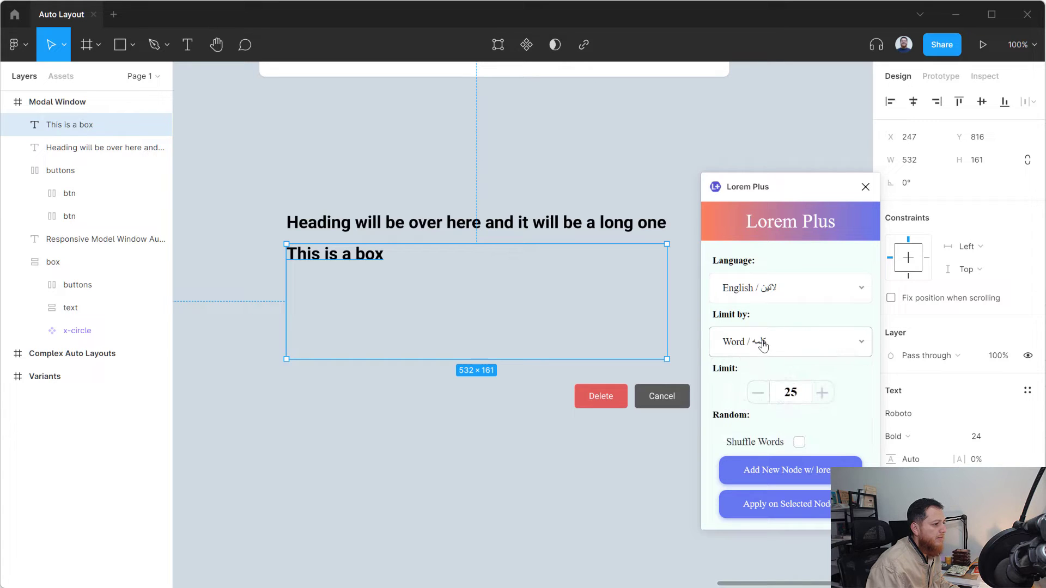
{"action": "left_click", "coordinate": [766, 350]}
{"action": "left_click", "coordinate": [767, 409]}
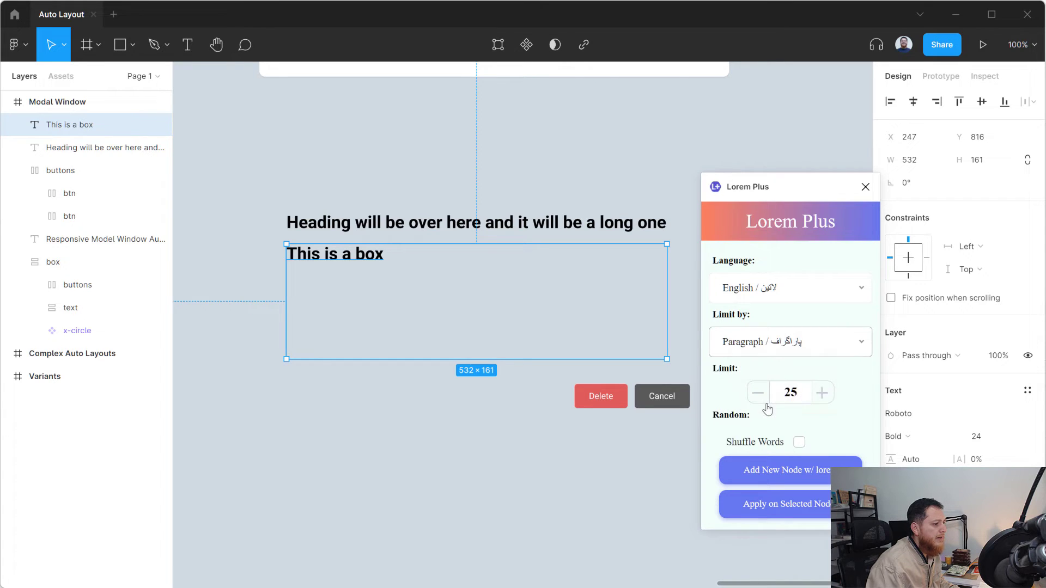
{"action": "left_click_drag", "start_coordinate": [787, 393], "coordinate": [816, 395]}
{"action": "type", "text": "2"}
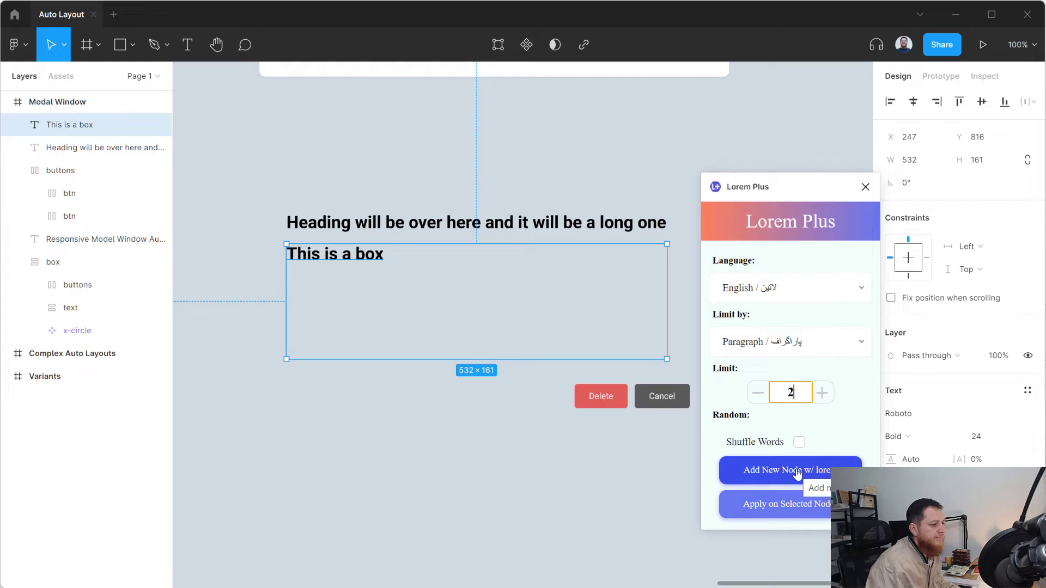
{"action": "left_click", "coordinate": [788, 512]}
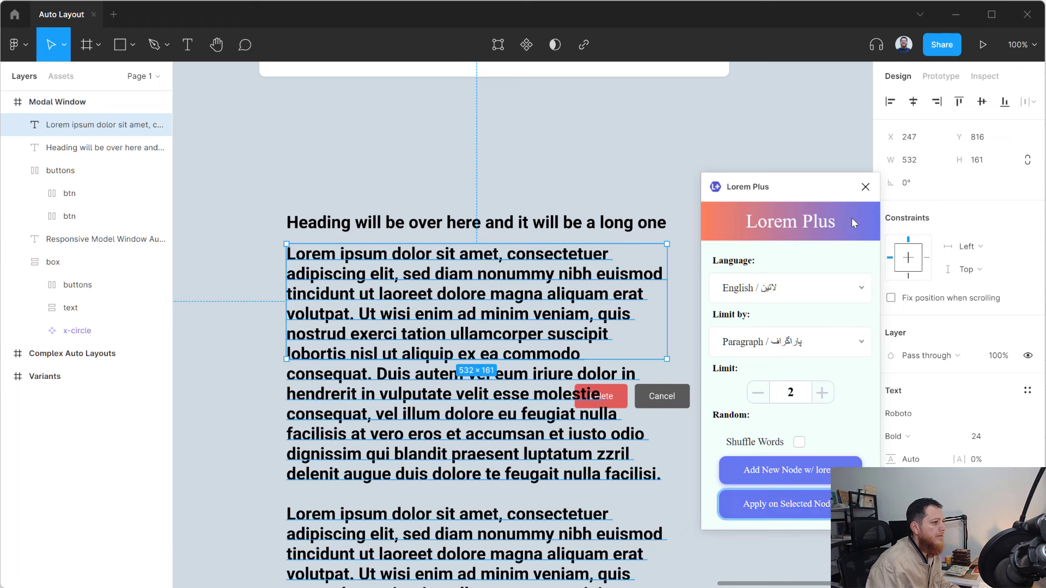
{"action": "left_click", "coordinate": [866, 187]}
Set the font size of the Lorem ipsum text to 16.
{"action": "left_click", "coordinate": [977, 437]}
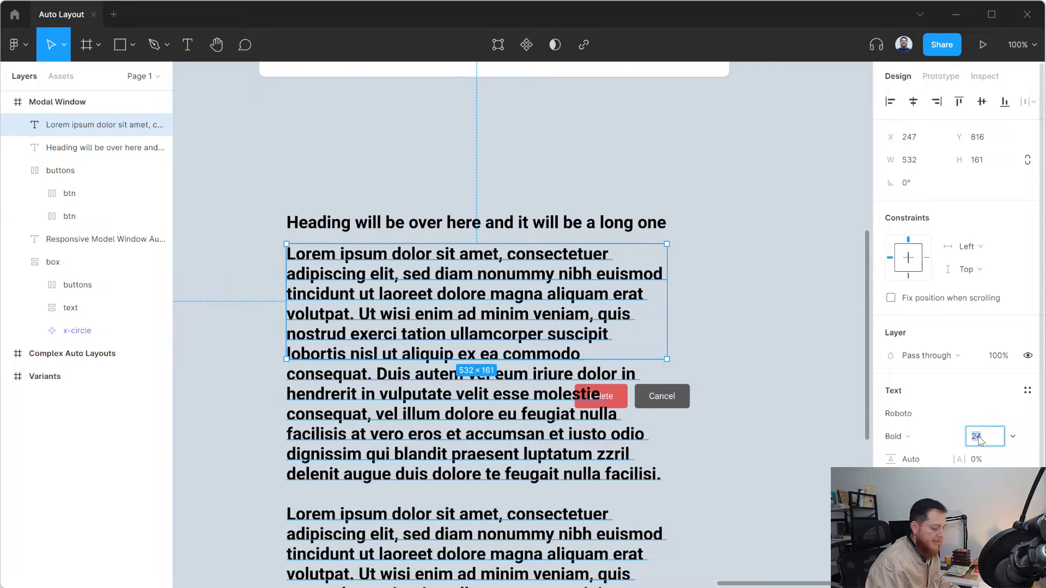
{"action": "type", "text": "16"}
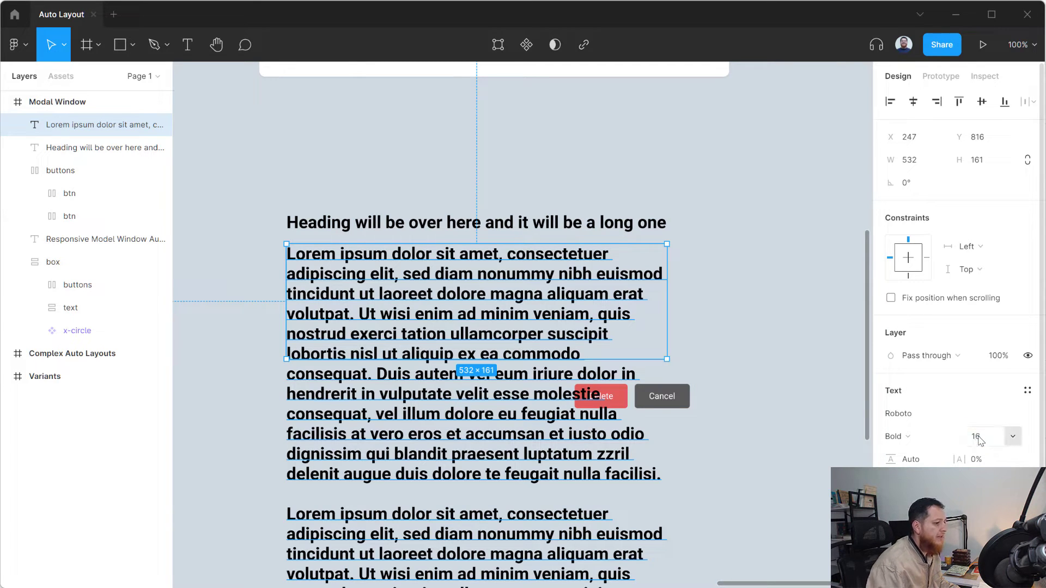
{"action": "key", "text": "Escape"}
{"action": "key", "text": "Return"}
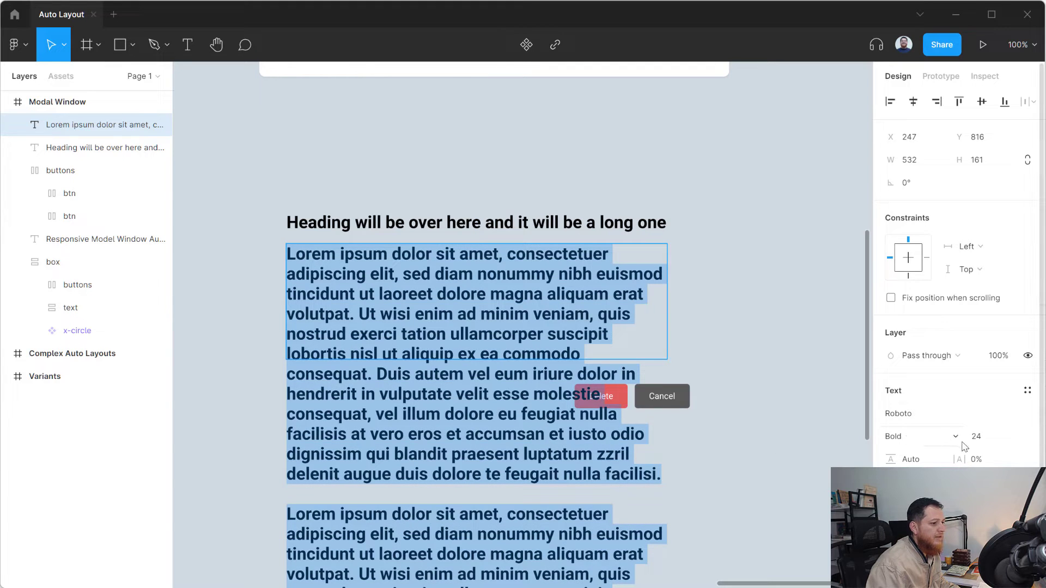
{"action": "left_click", "coordinate": [975, 437]}
{"action": "type", "text": "16"}
{"action": "key", "text": "Return"}
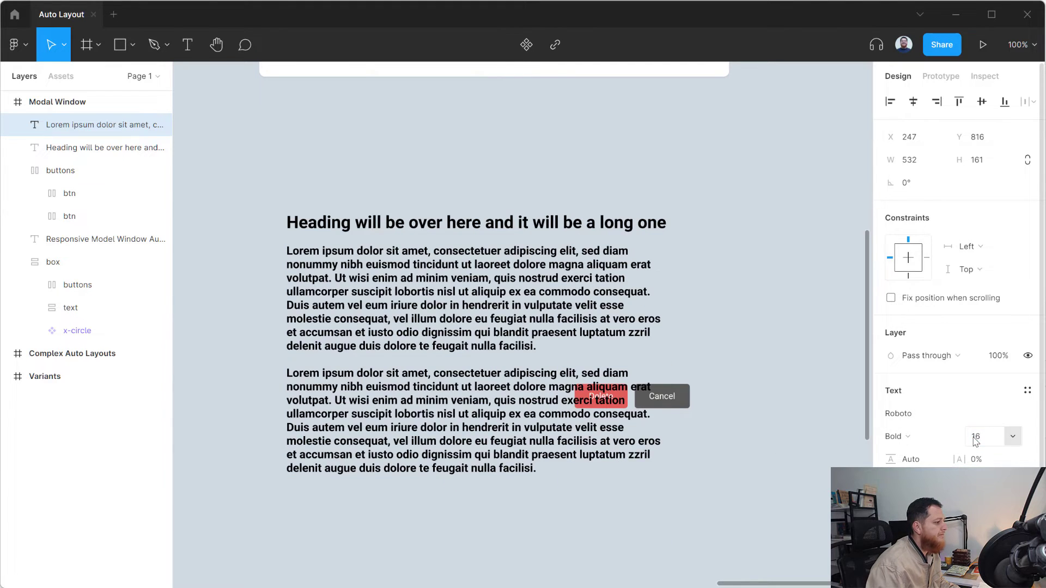
Change the font weight of the Lorem ipsum text to Regular.
{"action": "key", "text": "Return"}
{"action": "left_click", "coordinate": [894, 436]}
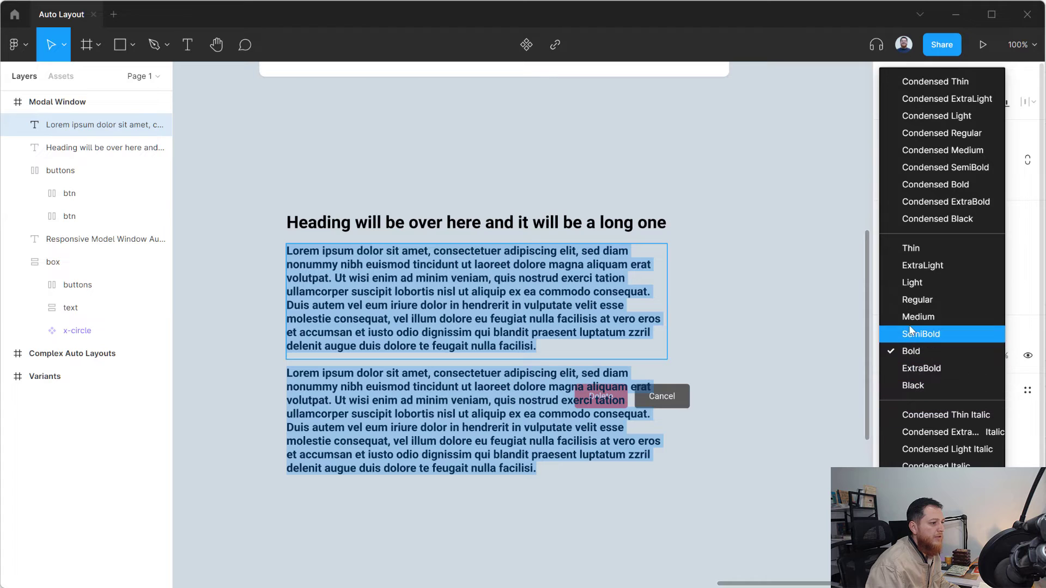
{"action": "left_click", "coordinate": [910, 302]}
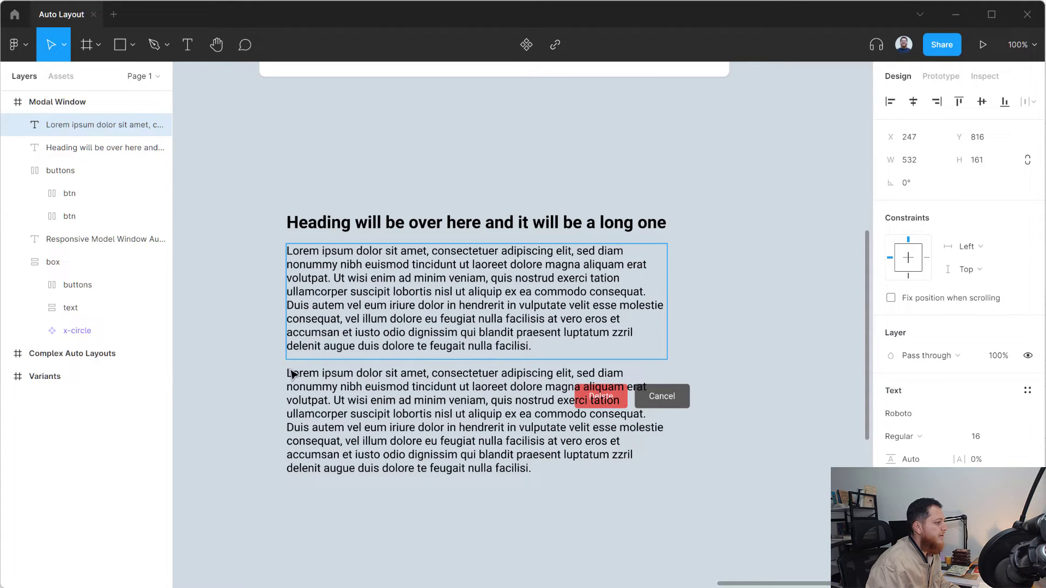
{"action": "key", "text": "ctrl+a"}
{"action": "key", "text": "Escape"}
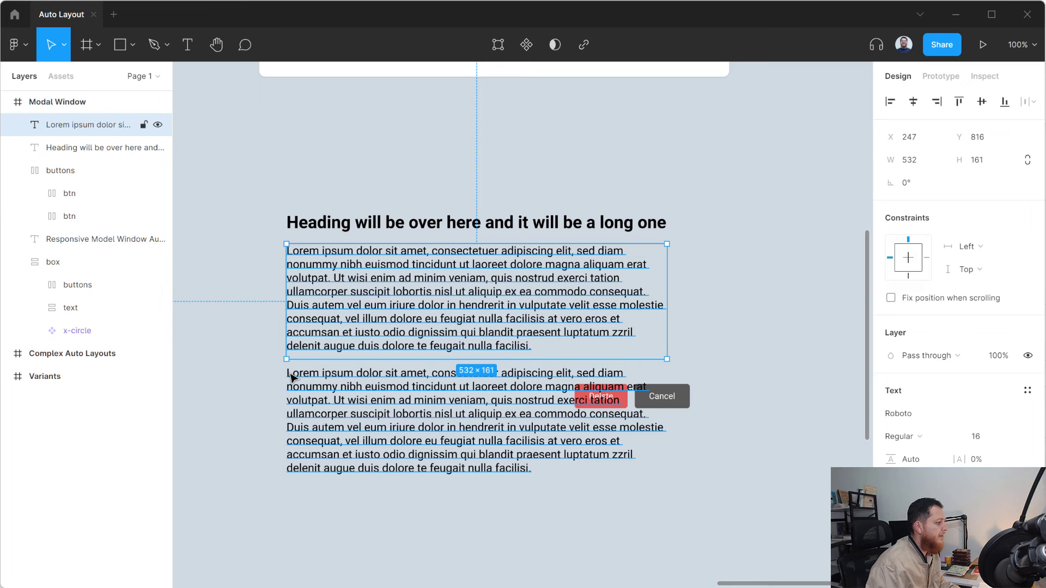
Delete the second Lorem ipsum paragraph and shorten the first one so it ends at "vel illum dolore.".
{"action": "key", "text": "Return"}
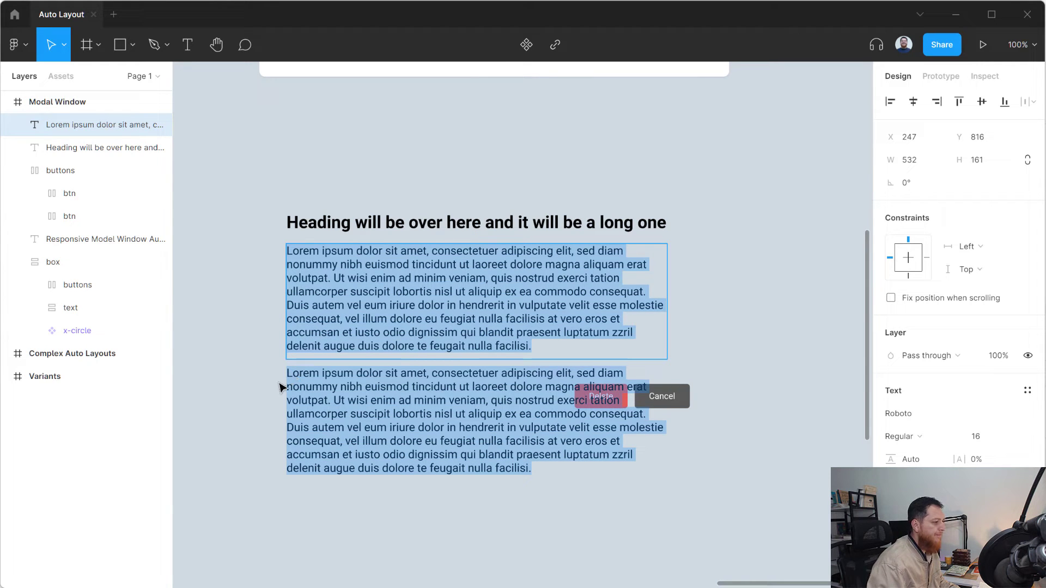
{"action": "left_click", "coordinate": [540, 347]}
{"action": "key", "text": "Delete"}
{"action": "key", "text": "Delete"}
{"action": "key", "text": "Delete"}
{"action": "key", "text": "Delete"}
{"action": "key", "text": "Delete"}
{"action": "key", "text": "Delete"}
{"action": "key", "text": "Delete"}
{"action": "key", "text": "Delete"}
{"action": "key", "text": "Delete"}
{"action": "key", "text": "Delete"}
{"action": "key", "text": "Delete"}
{"action": "key", "text": "Delete"}
{"action": "key", "text": "Delete"}
{"action": "key", "text": "Delete"}
{"action": "key", "text": "Delete"}
{"action": "key", "text": "Delete"}
{"action": "key", "text": "Delete"}
{"action": "key", "text": "Delete"}
{"action": "key", "text": "Delete"}
{"action": "key", "text": "Delete"}
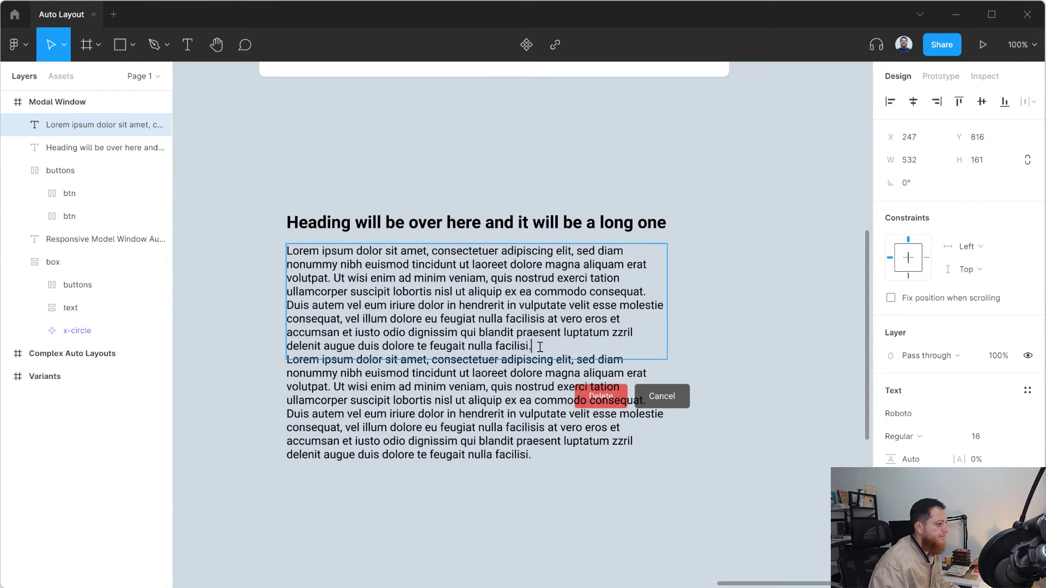
{"action": "key", "text": "Delete"}
{"action": "key", "text": "Delete"}
{"action": "key", "text": "Delete"}
{"action": "key", "text": "Delete"}
{"action": "key", "text": "Delete"}
{"action": "key", "text": "Delete"}
{"action": "key", "text": "Delete"}
{"action": "key", "text": "Delete"}
{"action": "key", "text": "Delete"}
{"action": "key", "text": "Delete"}
{"action": "key", "text": "Delete"}
{"action": "key", "text": "Delete"}
{"action": "key", "text": "Delete"}
{"action": "key", "text": "Delete"}
{"action": "key", "text": "Delete"}
{"action": "key", "text": "Delete"}
{"action": "key", "text": "Delete"}
{"action": "key", "text": "Delete"}
{"action": "key", "text": "Delete"}
{"action": "key", "text": "Delete"}
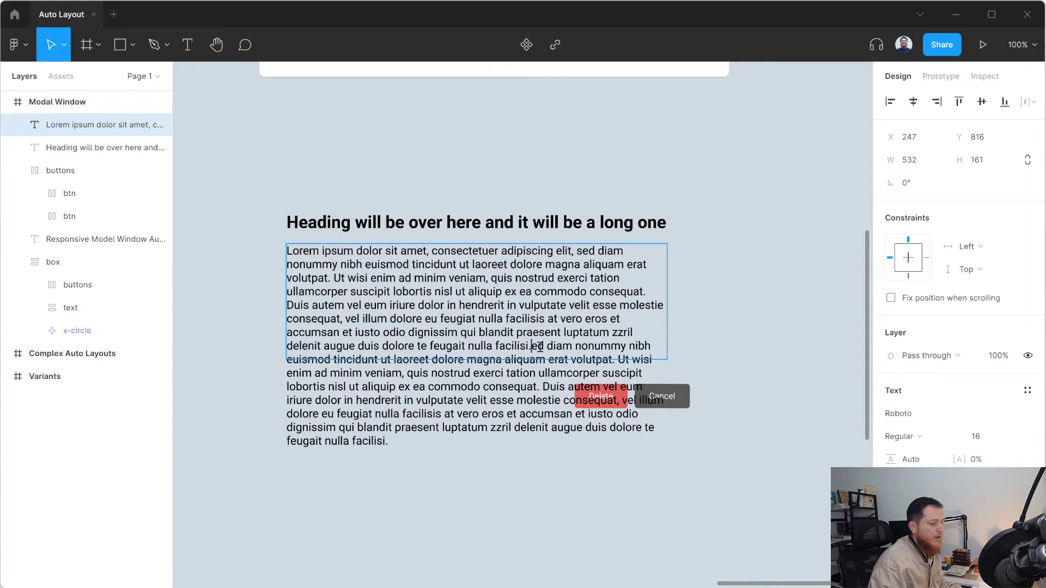
{"action": "key", "text": "Delete"}
{"action": "key", "text": "Delete"}
{"action": "key", "text": "Delete"}
{"action": "key", "text": "Delete"}
{"action": "key", "text": "Delete"}
{"action": "key", "text": "Delete"}
{"action": "key", "text": "Delete"}
{"action": "key", "text": "Delete"}
{"action": "key", "text": "Delete"}
{"action": "key", "text": "Delete"}
{"action": "key", "text": "Delete"}
{"action": "key", "text": "Delete"}
{"action": "key", "text": "Delete"}
{"action": "key", "text": "Delete"}
{"action": "key", "text": "Delete"}
{"action": "key", "text": "Delete"}
{"action": "key", "text": "Delete"}
{"action": "key", "text": "Delete"}
{"action": "key", "text": "Delete"}
{"action": "key", "text": "Delete"}
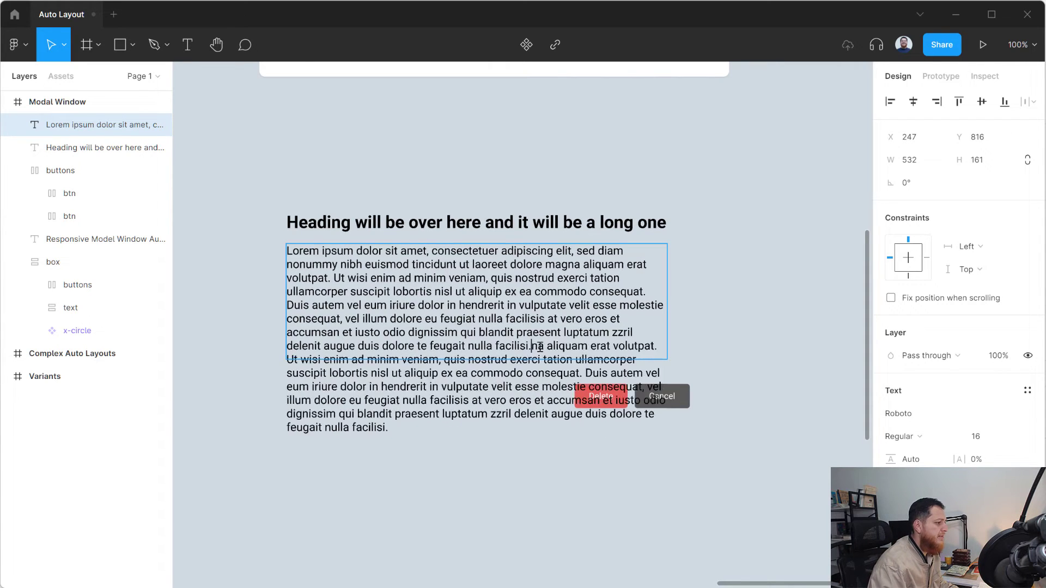
{"action": "key", "text": "ctrl+shift+End"}
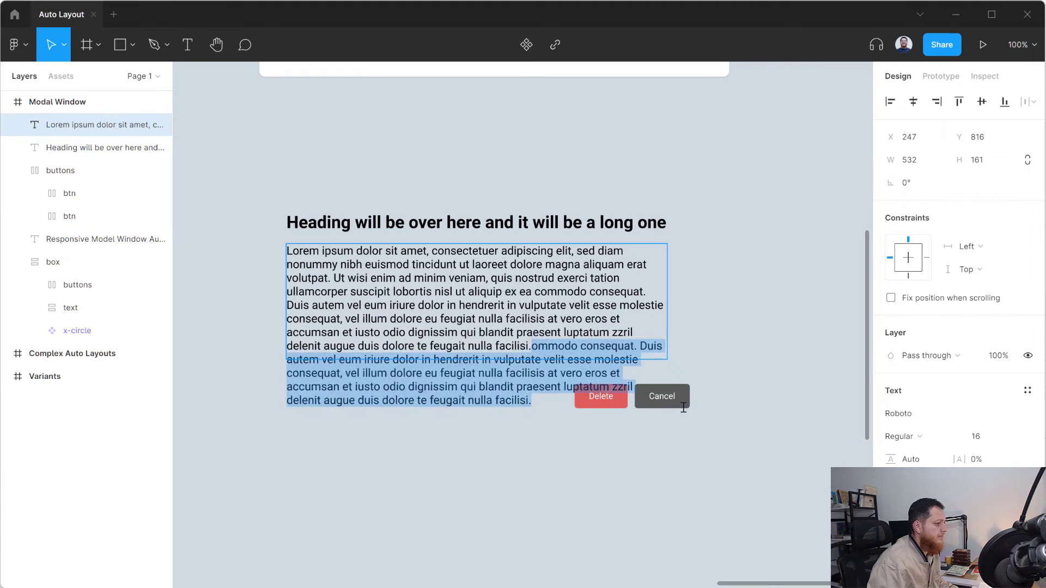
{"action": "key", "text": "Delete"}
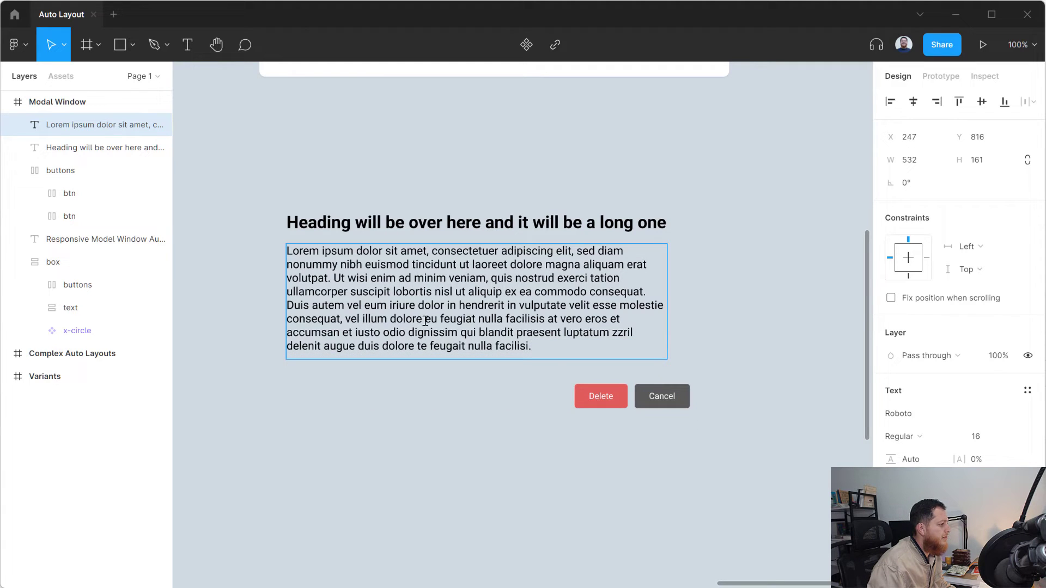
{"action": "left_click_drag", "start_coordinate": [425, 321], "coordinate": [556, 358]}
{"action": "key", "text": "BackSpace"}
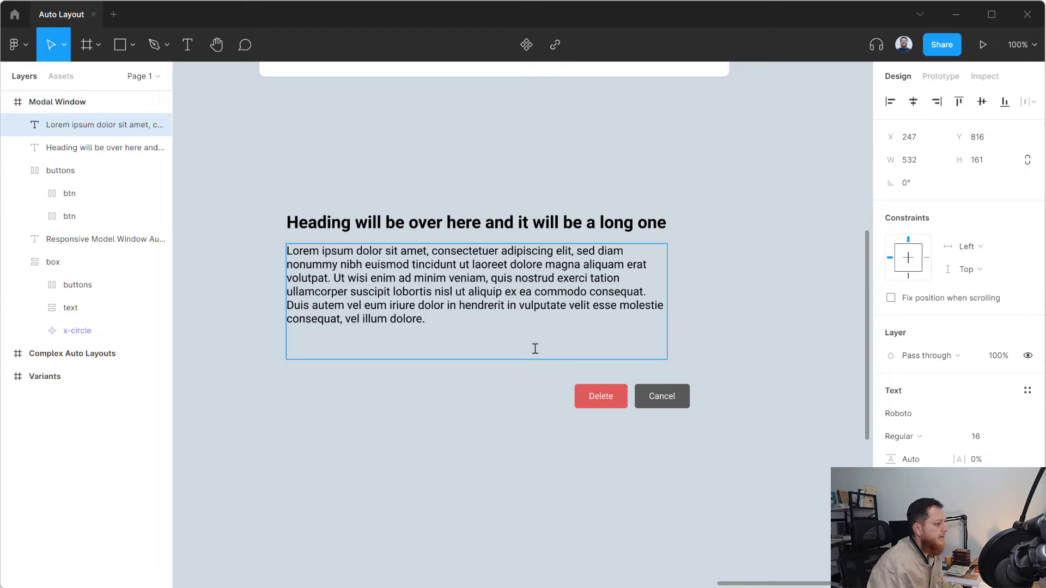
Shorten the Lorem ipsum paragraph so it ends at "Duis autem vel eum iriure dolor.".
{"action": "left_click_drag", "start_coordinate": [457, 305], "coordinate": [560, 346]}
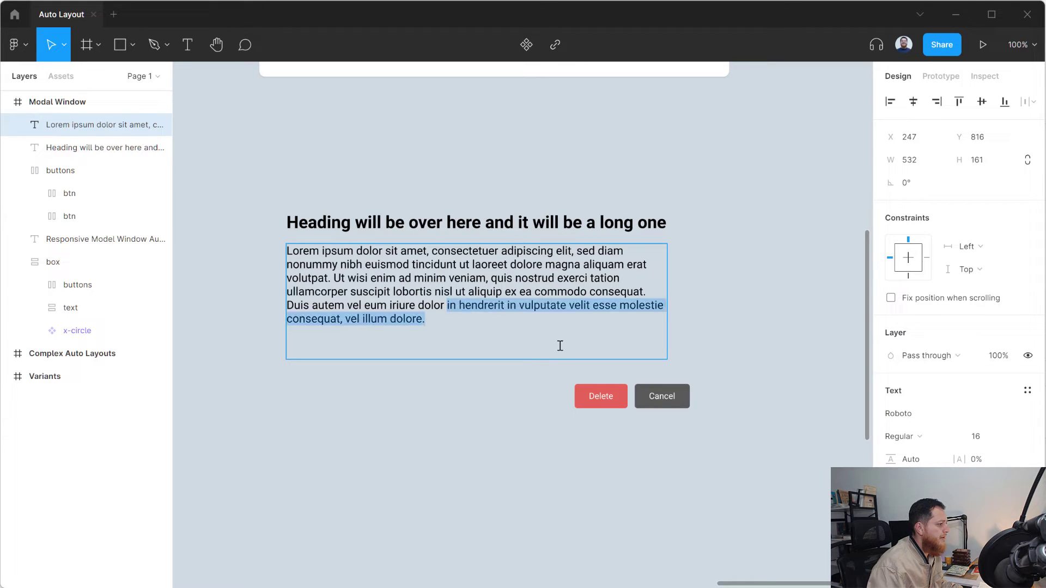
{"action": "key", "text": "BackSpace"}
{"action": "type", "text": "."}
{"action": "key", "text": "Escape"}
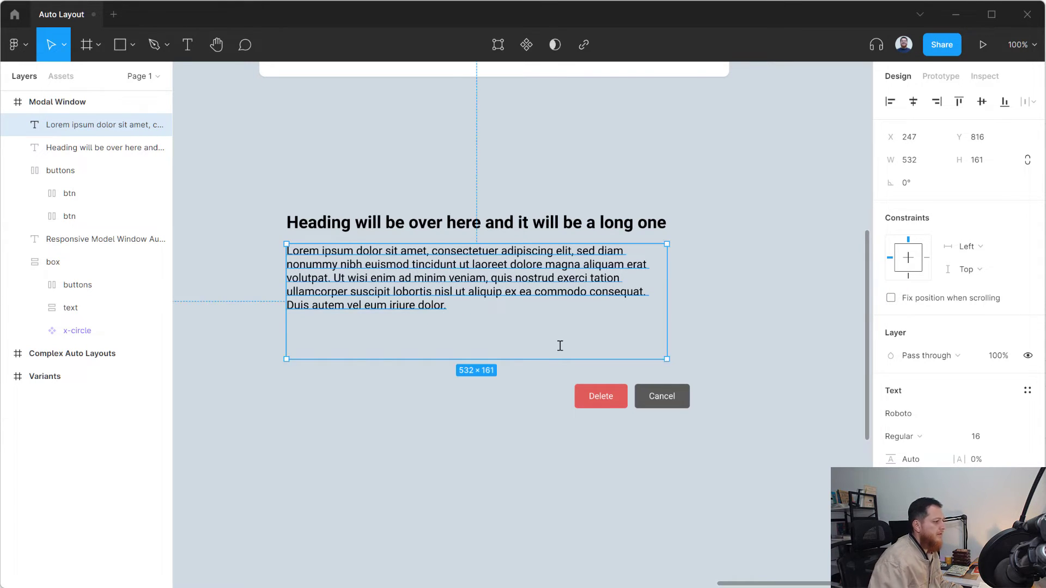
{"action": "left_click", "coordinate": [490, 413]}
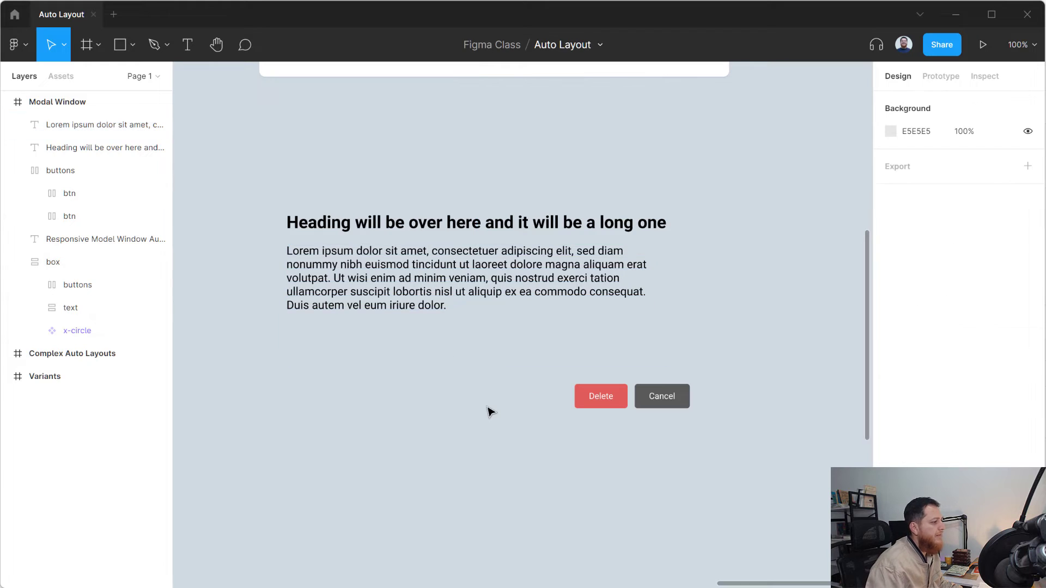
Change the Lorem ipsum paragraph's text color to the dark gray from the document colors.
{"action": "left_click", "coordinate": [429, 294]}
{"action": "left_click", "coordinate": [893, 537]}
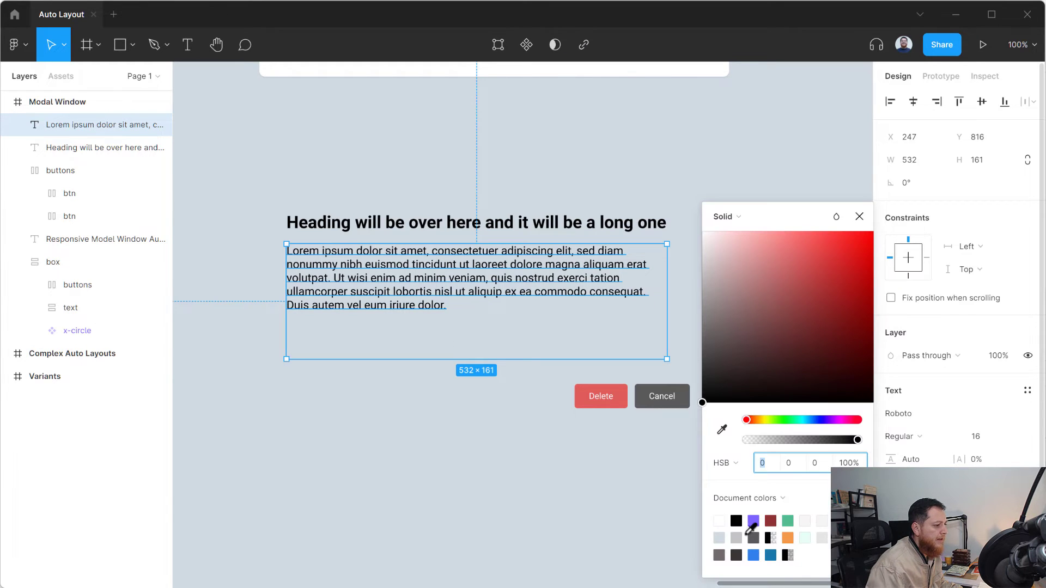
{"action": "left_click", "coordinate": [720, 555]}
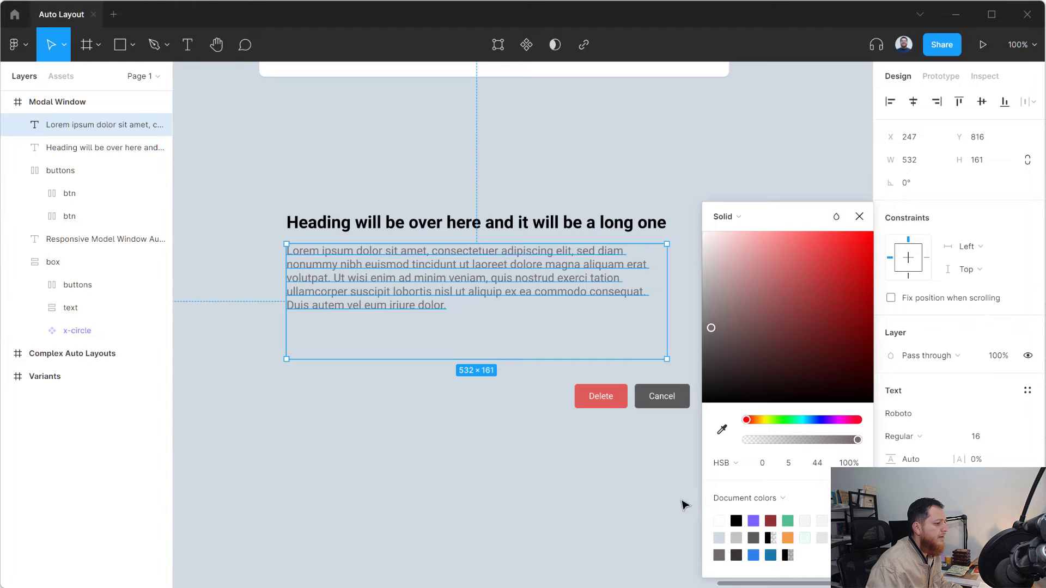
{"action": "left_click", "coordinate": [736, 555]}
{"action": "left_click", "coordinate": [522, 490]}
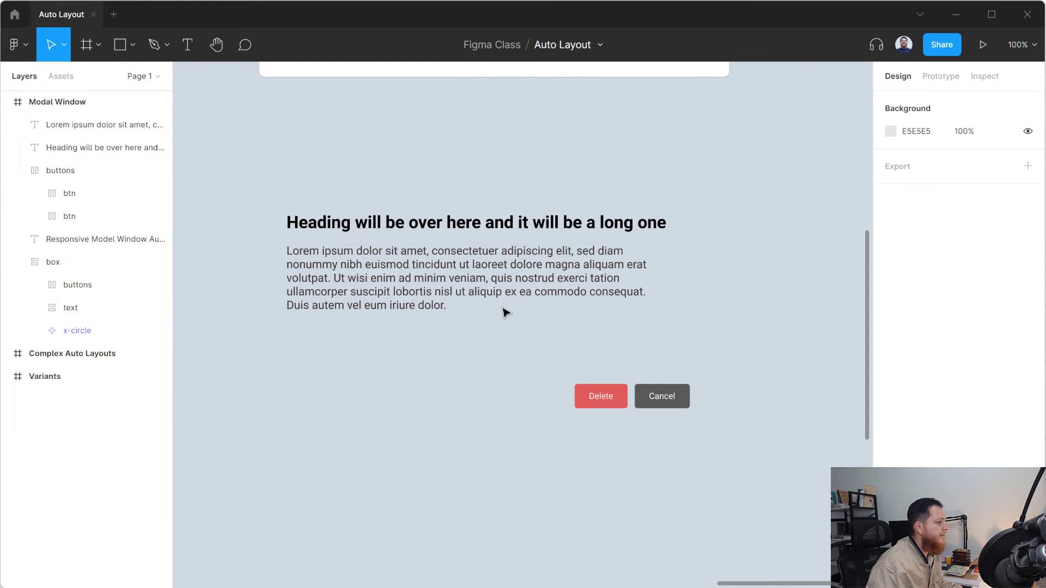
{"action": "left_click", "coordinate": [512, 222]}
{"action": "left_click", "coordinate": [617, 404]}
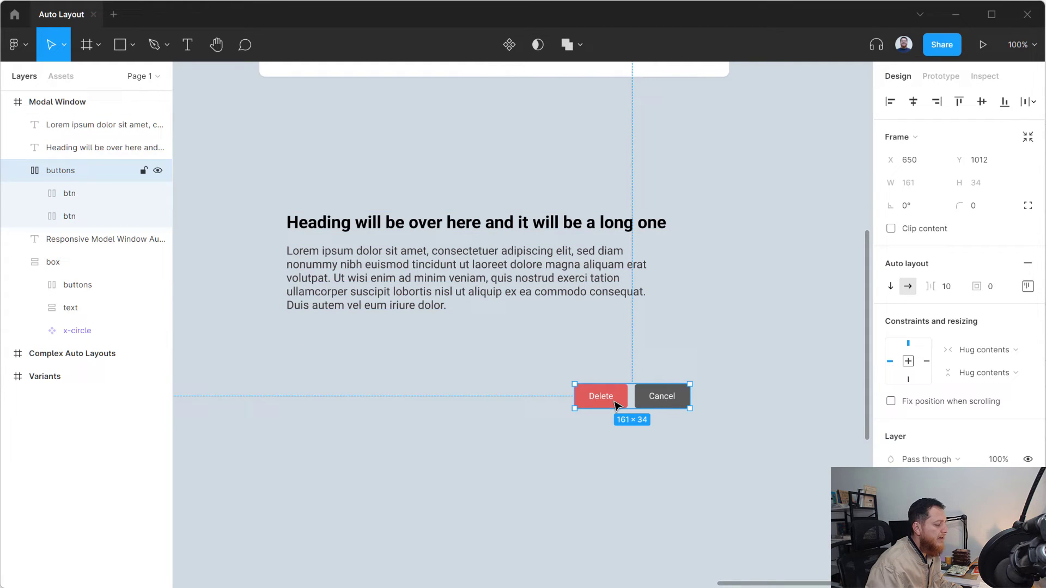
{"action": "left_click", "coordinate": [447, 377]}
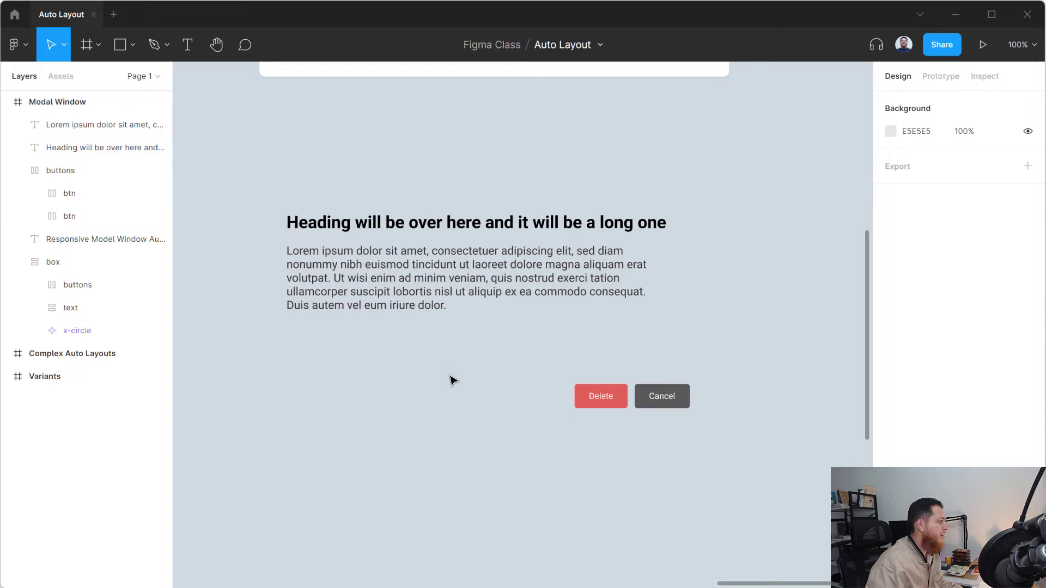
{"action": "left_click", "coordinate": [493, 293]}
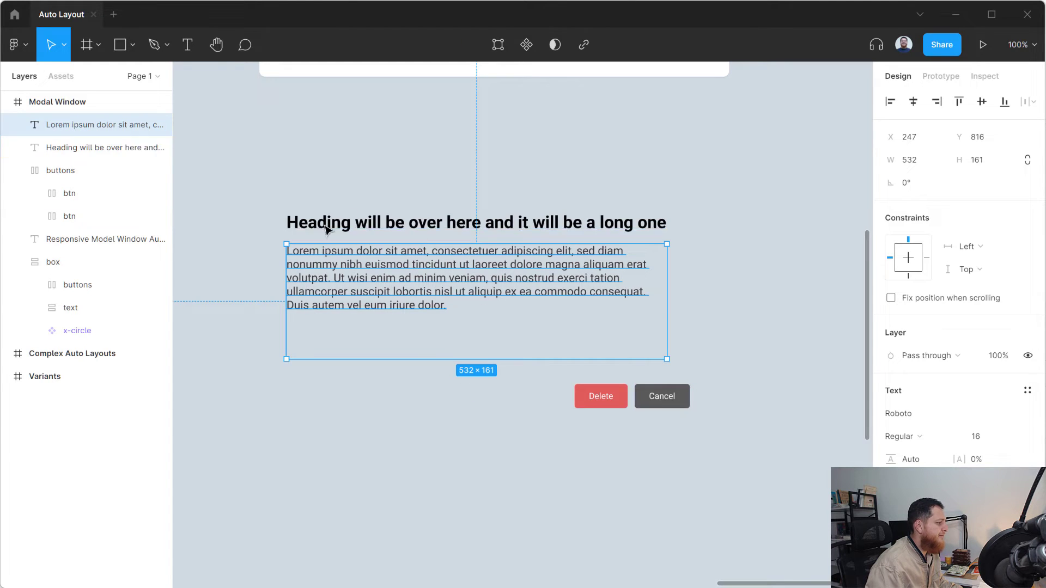
{"action": "left_click", "coordinate": [252, 273]}
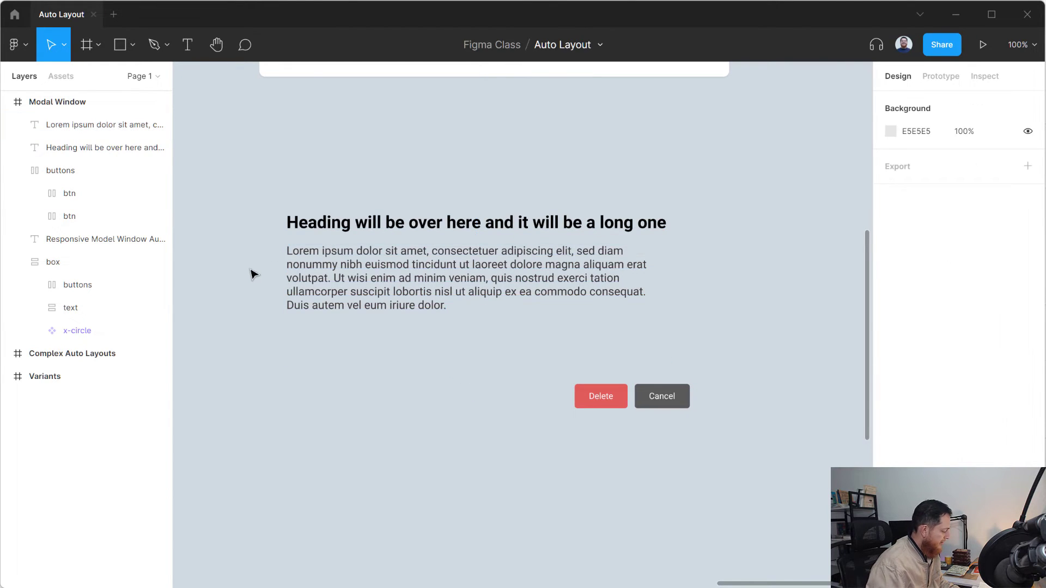
Insert the circled X icon from the Lucide Icons plugin by searching for "close", and place it above the right end of the heading.
{"action": "key", "text": "ctrl+slash"}
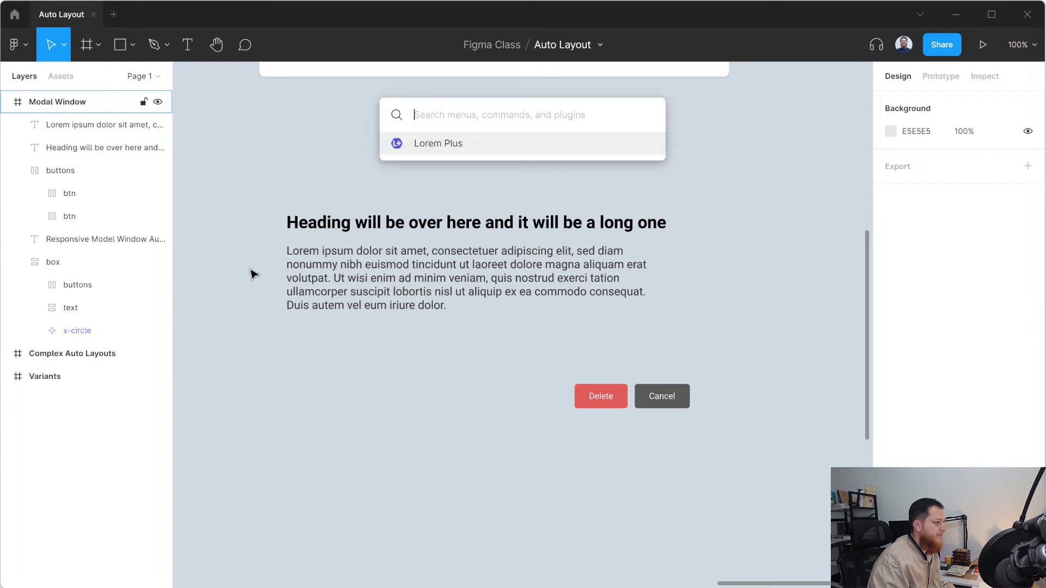
{"action": "type", "text": "lu"}
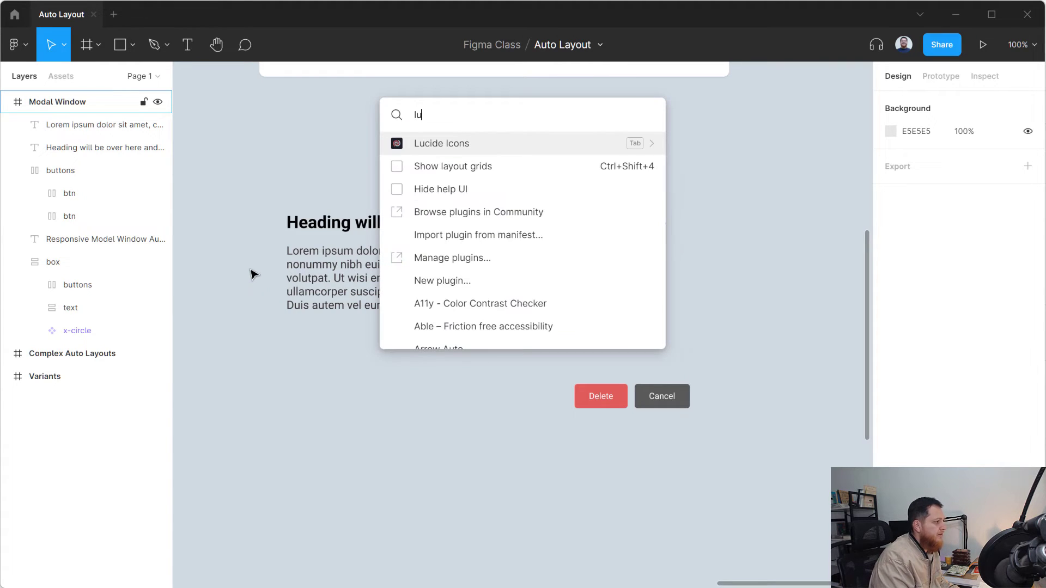
{"action": "left_click", "coordinate": [441, 144]}
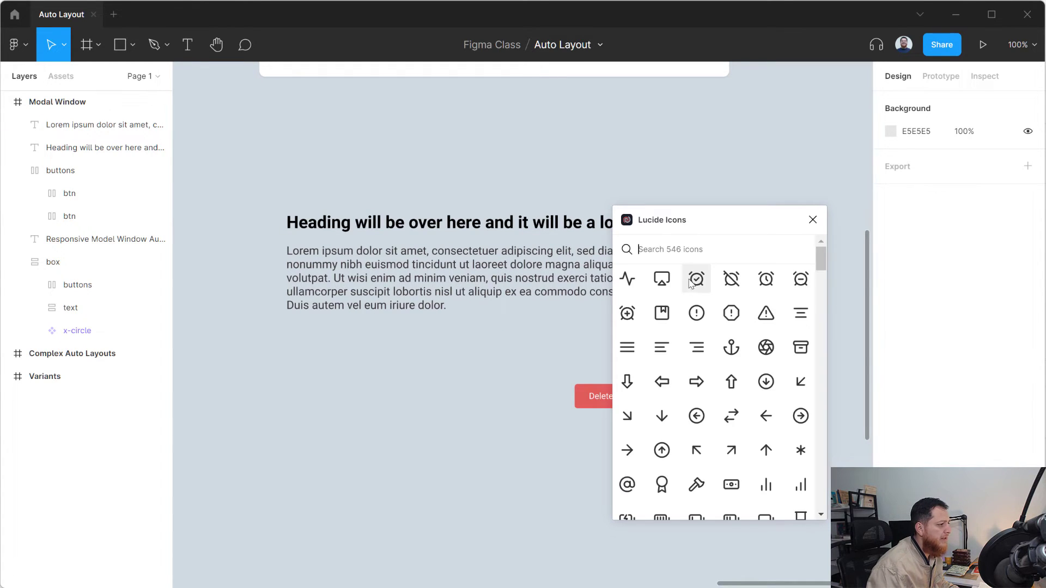
{"action": "type", "text": "close"}
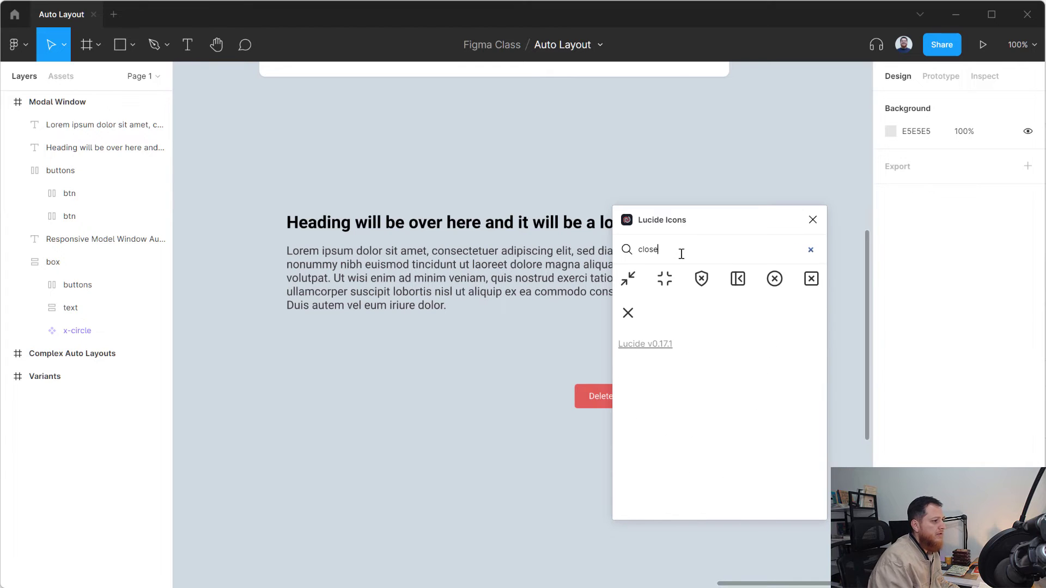
{"action": "left_click", "coordinate": [776, 283]}
{"action": "left_click", "coordinate": [812, 219]}
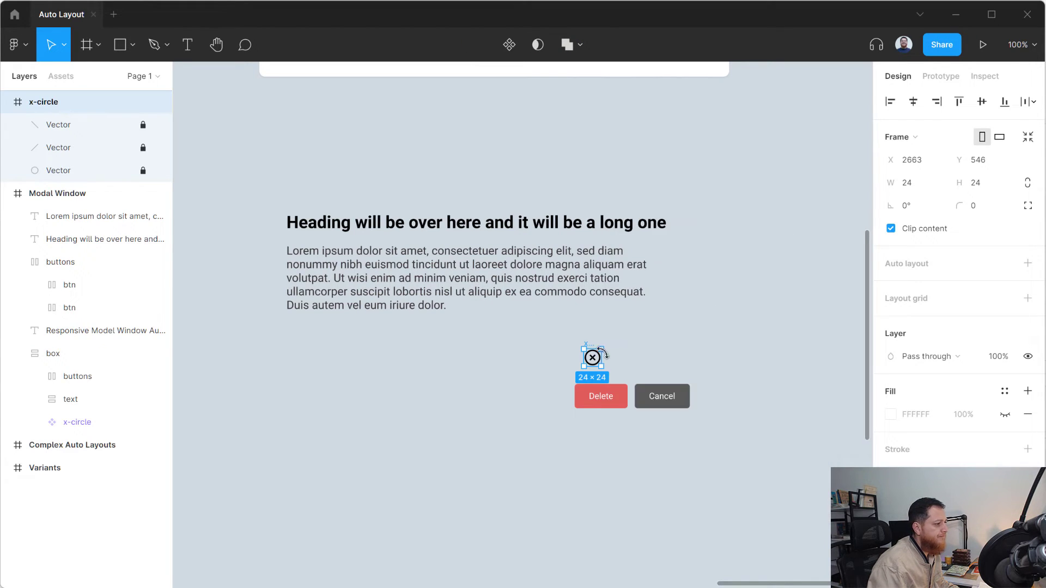
{"action": "left_click_drag", "start_coordinate": [592, 358], "coordinate": [683, 191]}
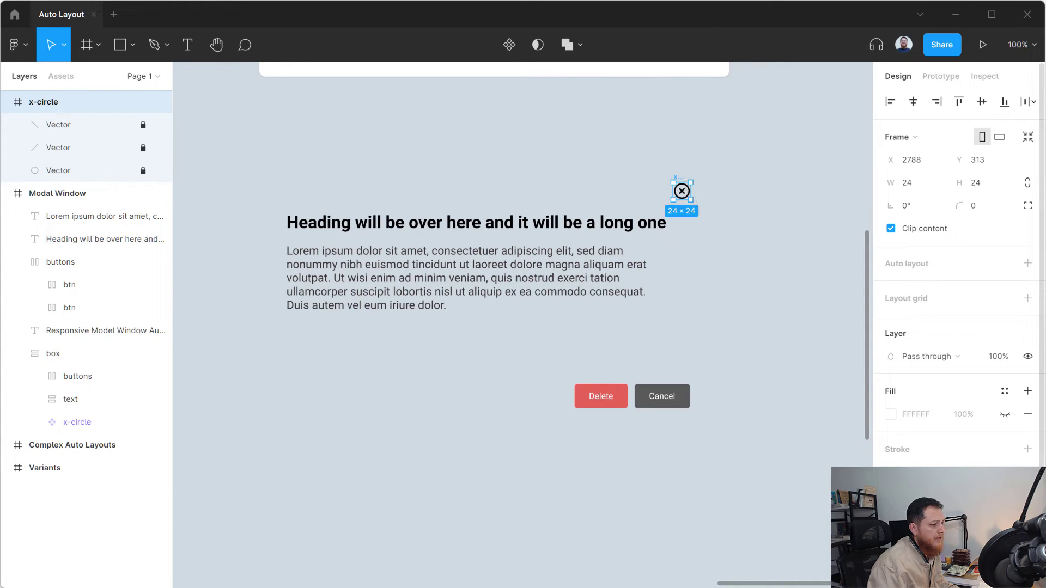
Recolor the circled X icon with the red sampled from the Delete button.
{"action": "left_click", "coordinate": [890, 414]}
{"action": "left_click", "coordinate": [772, 522]}
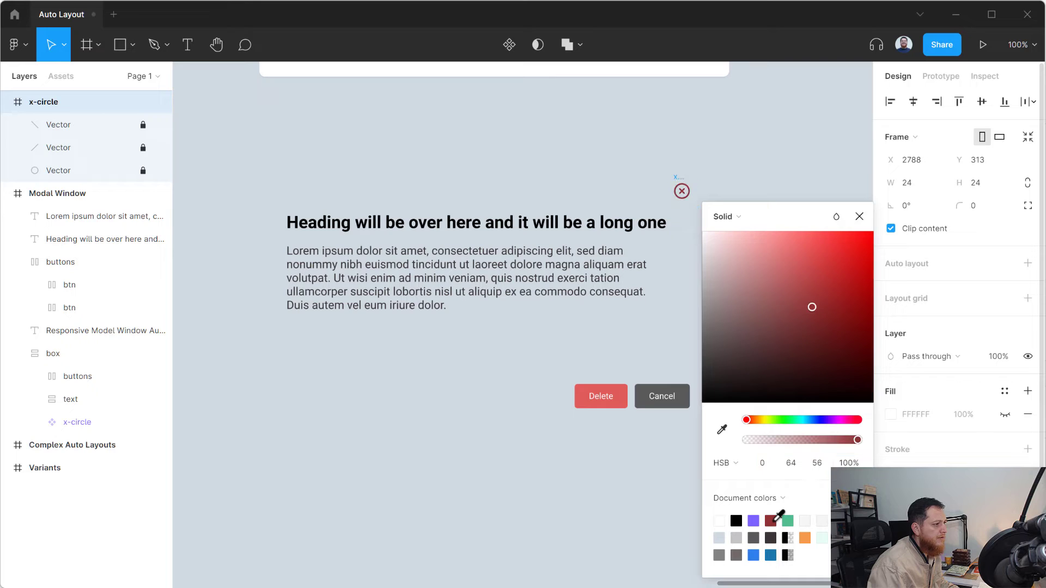
{"action": "left_click", "coordinate": [722, 430]}
{"action": "left_click", "coordinate": [601, 403]}
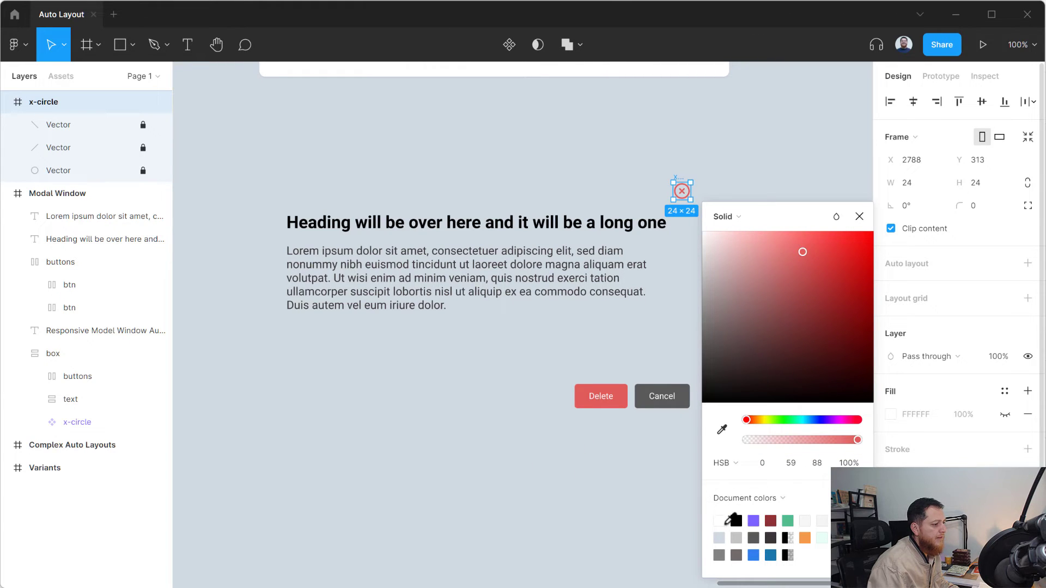
{"action": "left_click", "coordinate": [565, 499]}
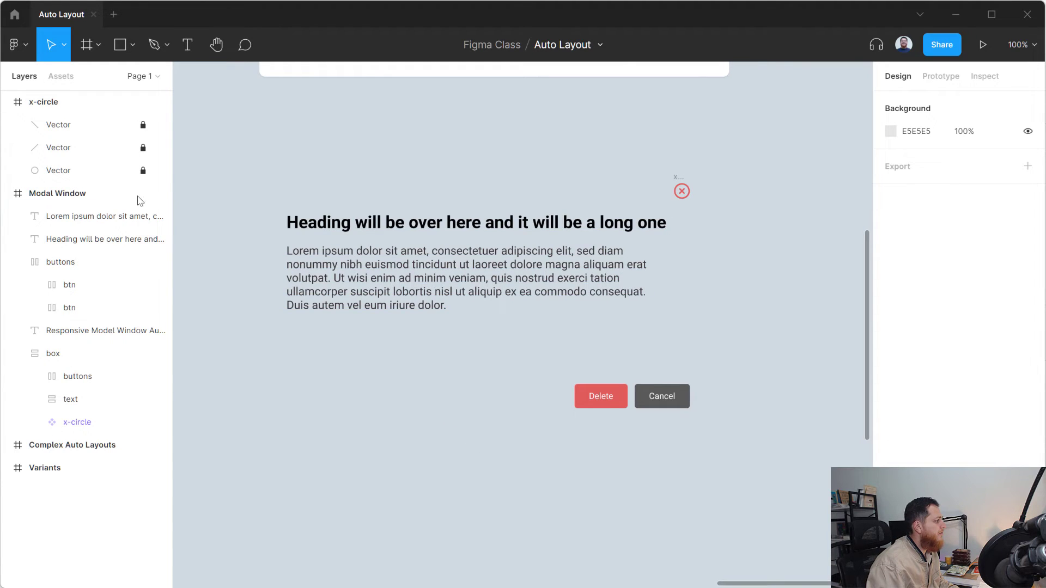
Combine the close icon, heading, paragraph and button group into one auto layout frame.
{"action": "left_click", "coordinate": [53, 110]}
{"action": "mouse_move", "coordinate": [34, 106]}
{"action": "left_mouse_down"}
{"action": "mouse_move", "coordinate": [54, 111]}
{"action": "mouse_move", "coordinate": [57, 170]}
{"action": "mouse_move", "coordinate": [54, 110]}
{"action": "left_mouse_up"}
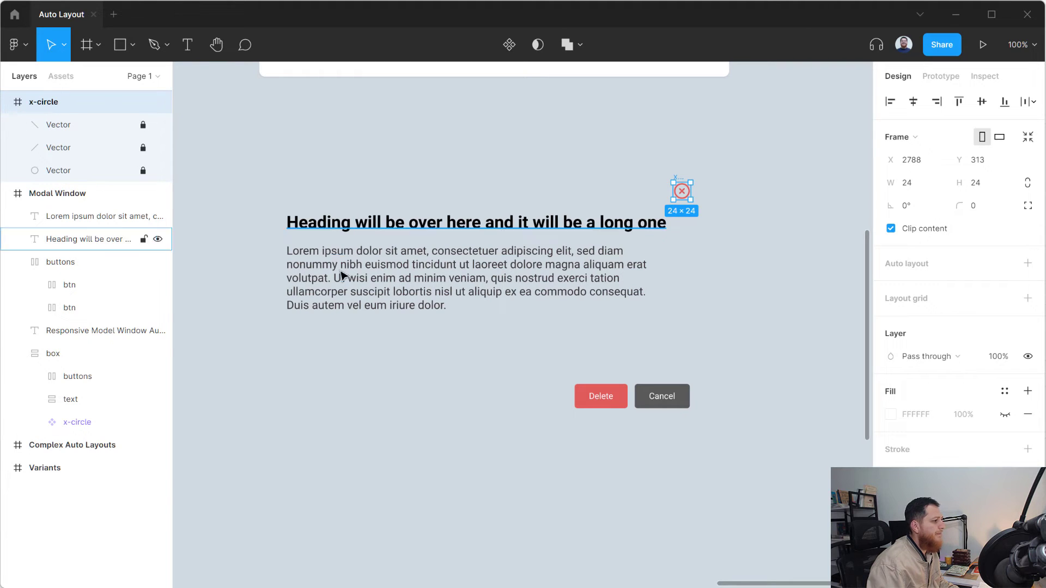
{"action": "left_click", "coordinate": [281, 233]}
{"action": "left_click_drag", "start_coordinate": [304, 198], "coordinate": [732, 454]}
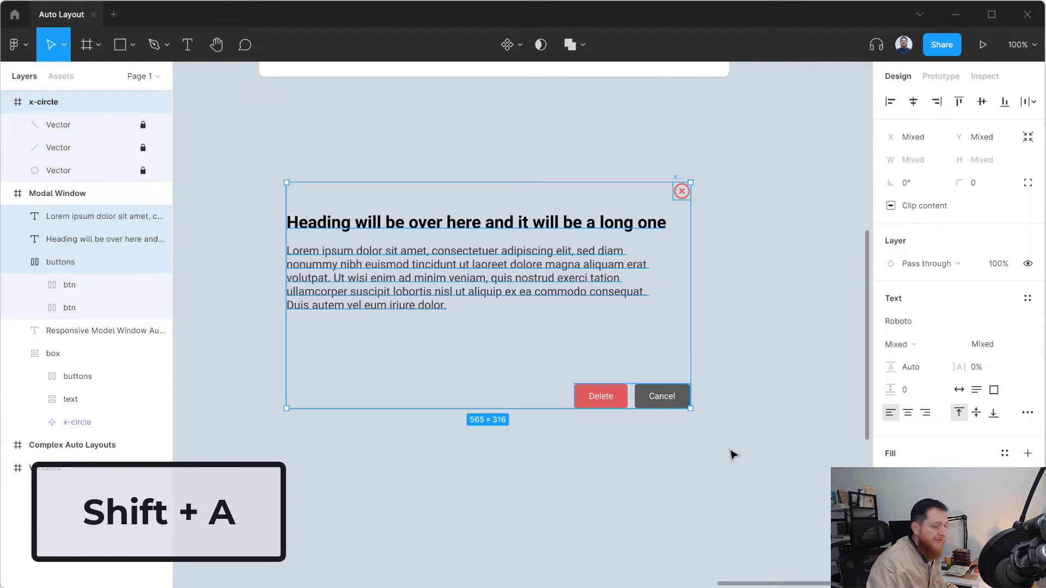
{"action": "key", "text": "shift+a"}
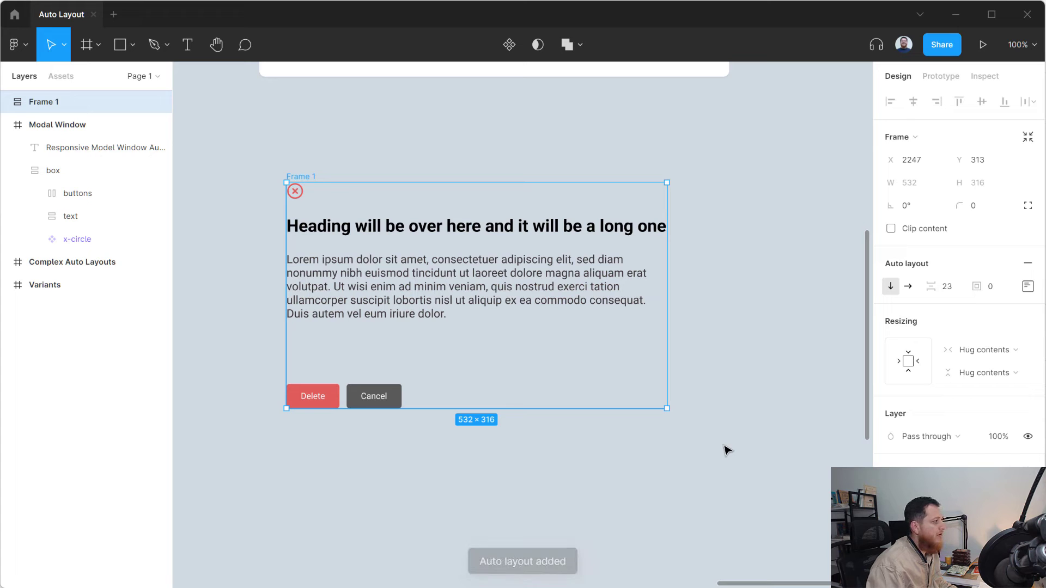
Rename the new auto layout frame to "modal" and give it a white FFFFFF fill.
{"action": "double_click", "coordinate": [50, 104]}
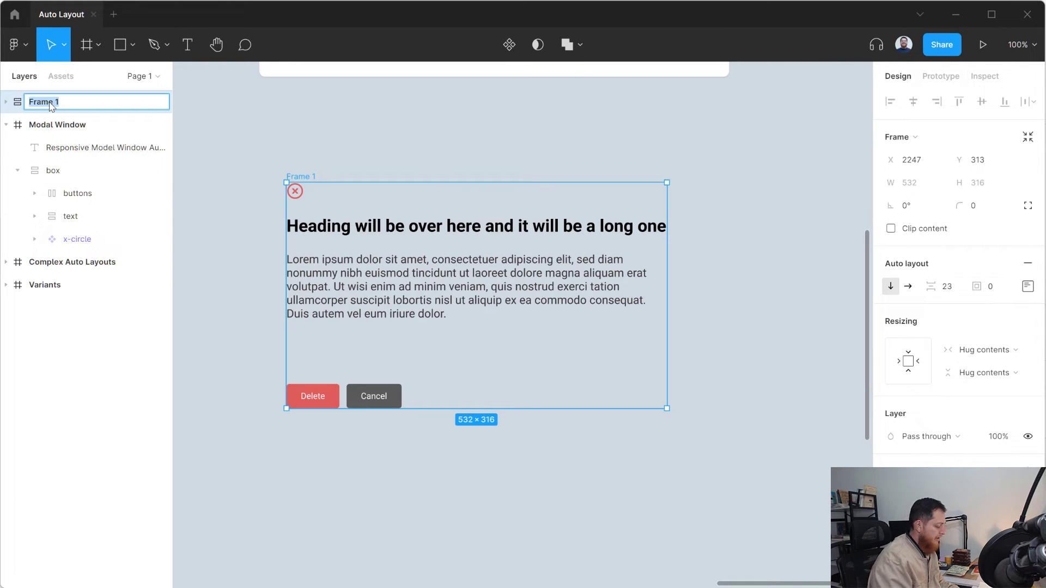
{"action": "type", "text": "mod"}
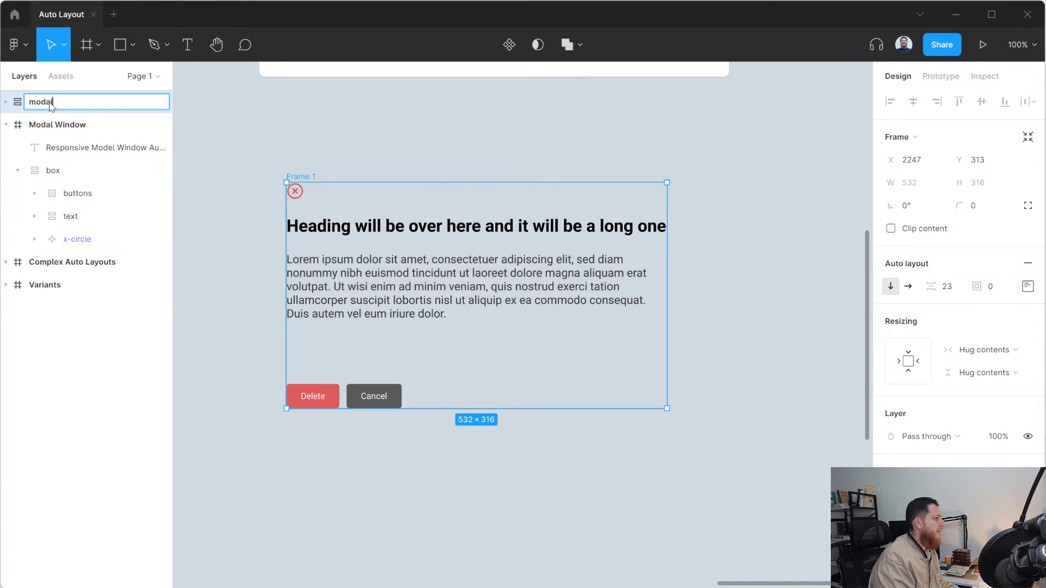
{"action": "type", "text": "al"}
{"action": "key", "text": "Return"}
{"action": "scroll", "coordinate": [981, 354], "scroll_direction": "down", "scroll_amount": 3}
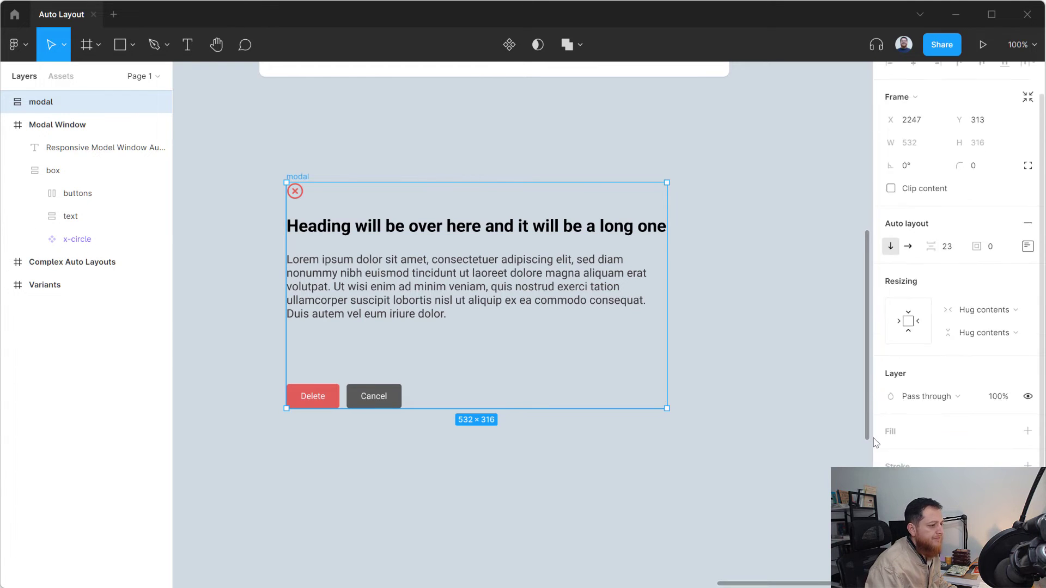
{"action": "left_click", "coordinate": [1026, 381]}
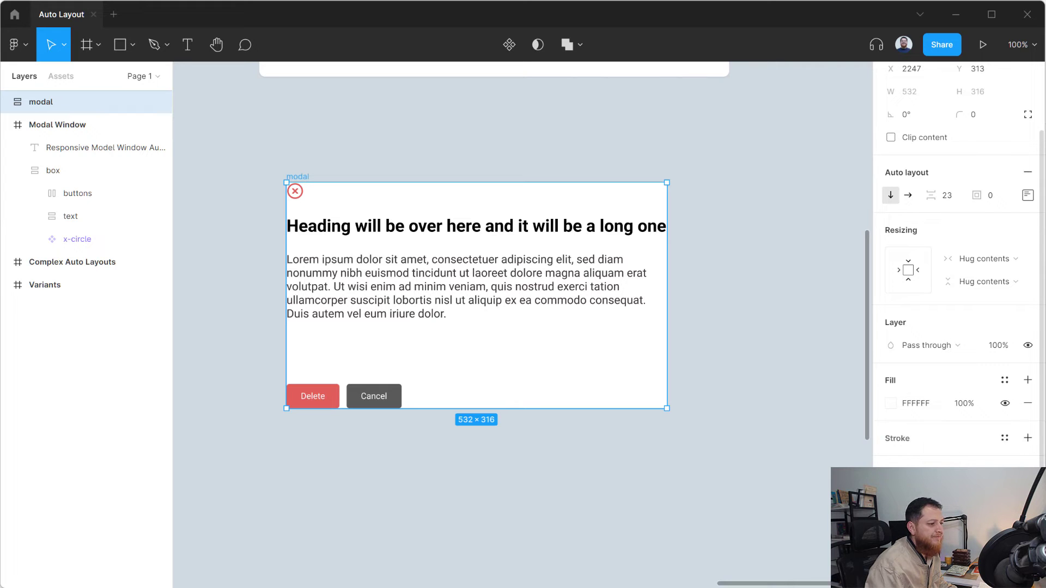
Set the modal frame's top padding to 16 and its left padding to 24.
{"action": "scroll", "coordinate": [957, 406], "scroll_direction": "up", "scroll_amount": 2}
{"action": "scroll", "coordinate": [1019, 234], "scroll_direction": "down", "scroll_amount": 1}
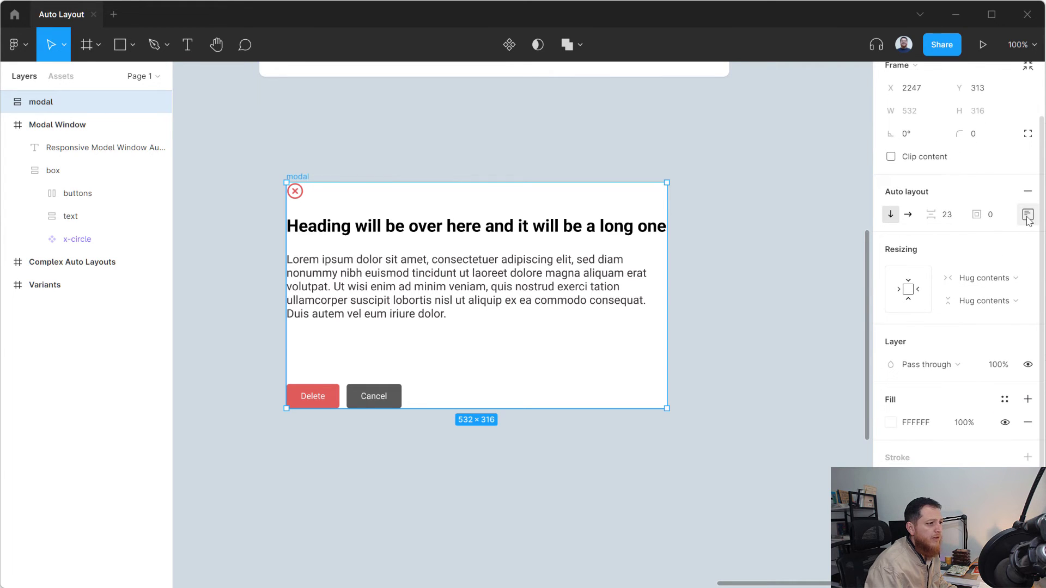
{"action": "left_click", "coordinate": [1027, 216]}
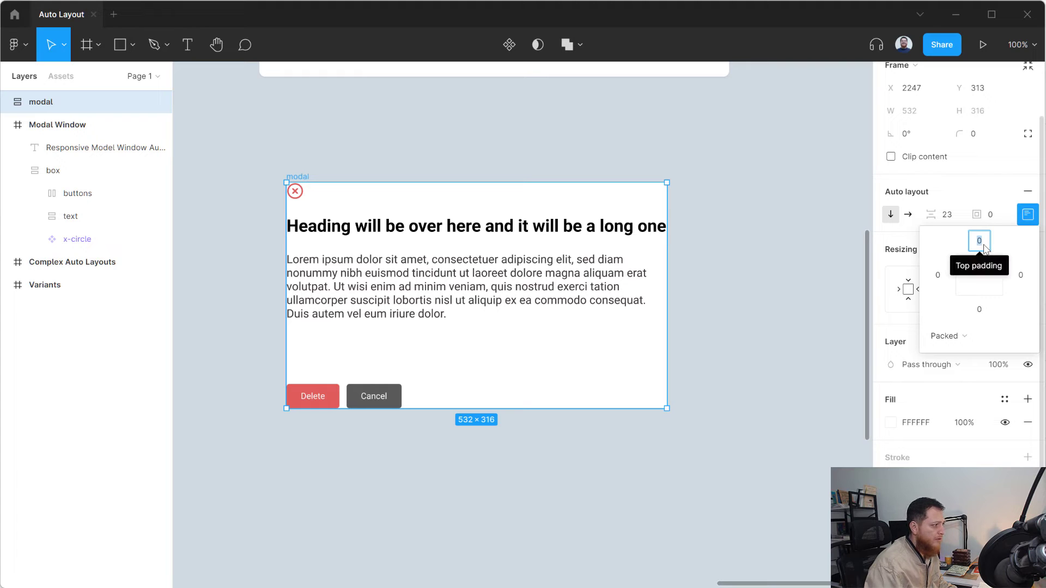
{"action": "type", "text": "16"}
{"action": "key", "text": "Return"}
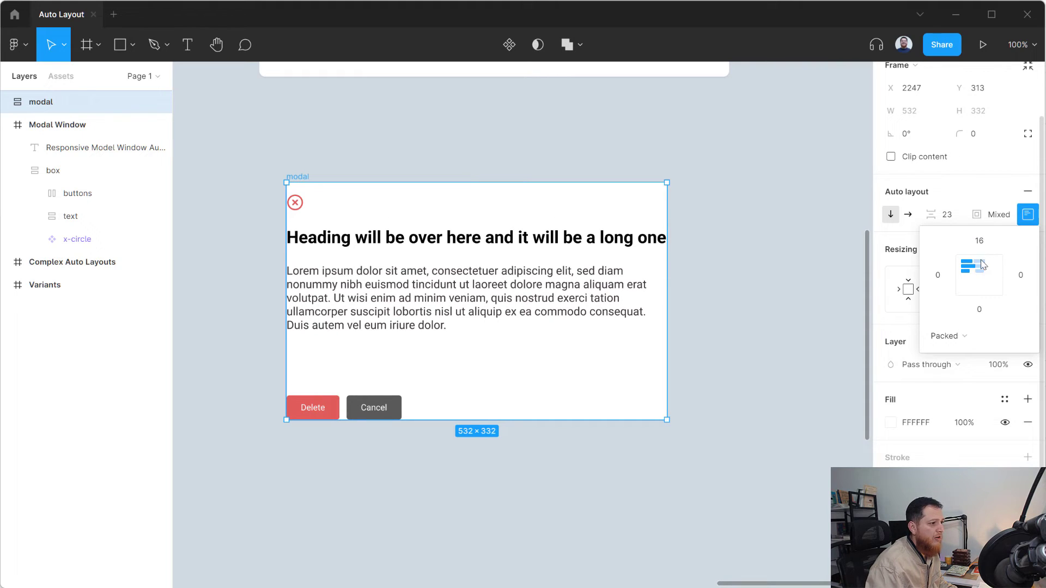
{"action": "left_click", "coordinate": [941, 280]}
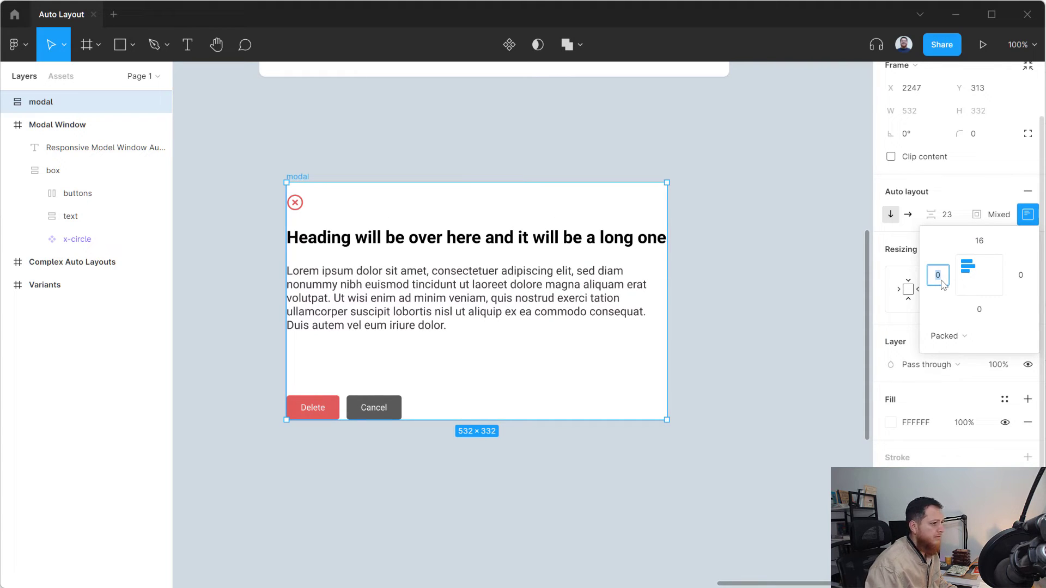
{"action": "type", "text": "24"}
{"action": "key", "text": "Return"}
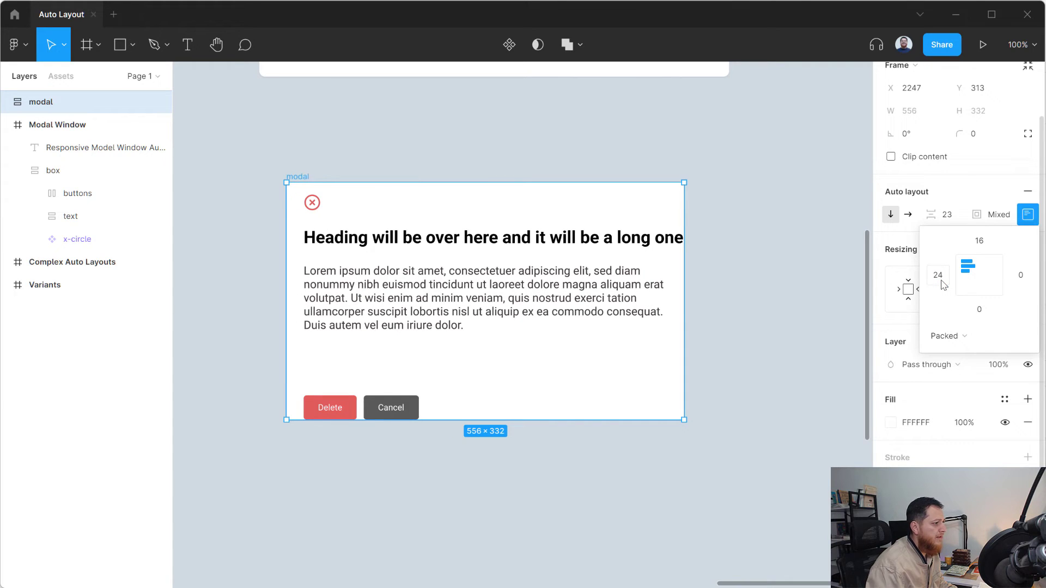
Set the modal frame's right padding to 24 and its bottom padding to 16.
{"action": "left_click", "coordinate": [1017, 277]}
{"action": "type", "text": "24"}
{"action": "key", "text": "Return"}
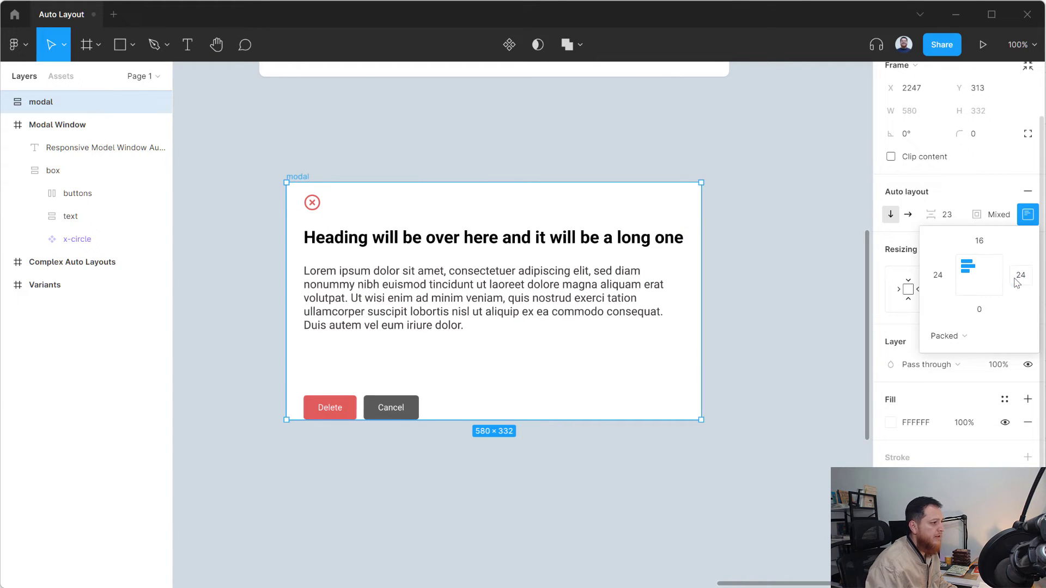
{"action": "left_click", "coordinate": [979, 312]}
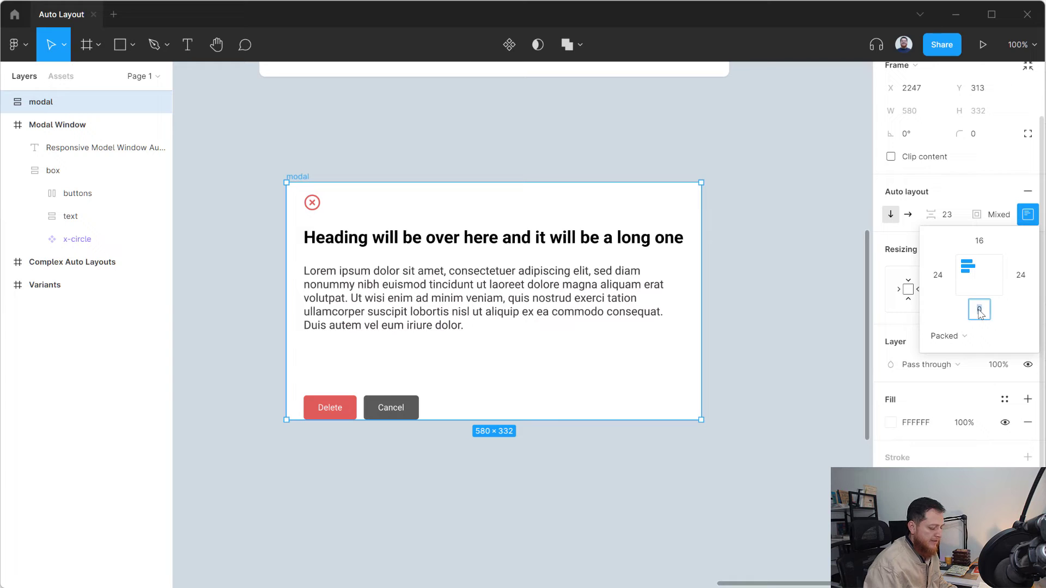
{"action": "type", "text": "16"}
{"action": "key", "text": "Return"}
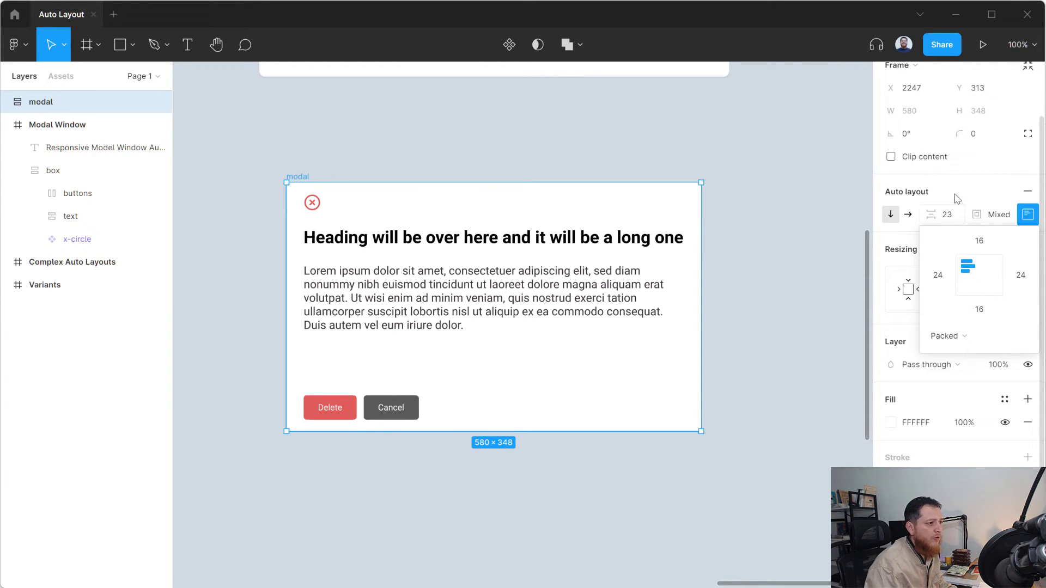
Set the modal frame's corner radius to 8.
{"action": "left_click", "coordinate": [975, 135]}
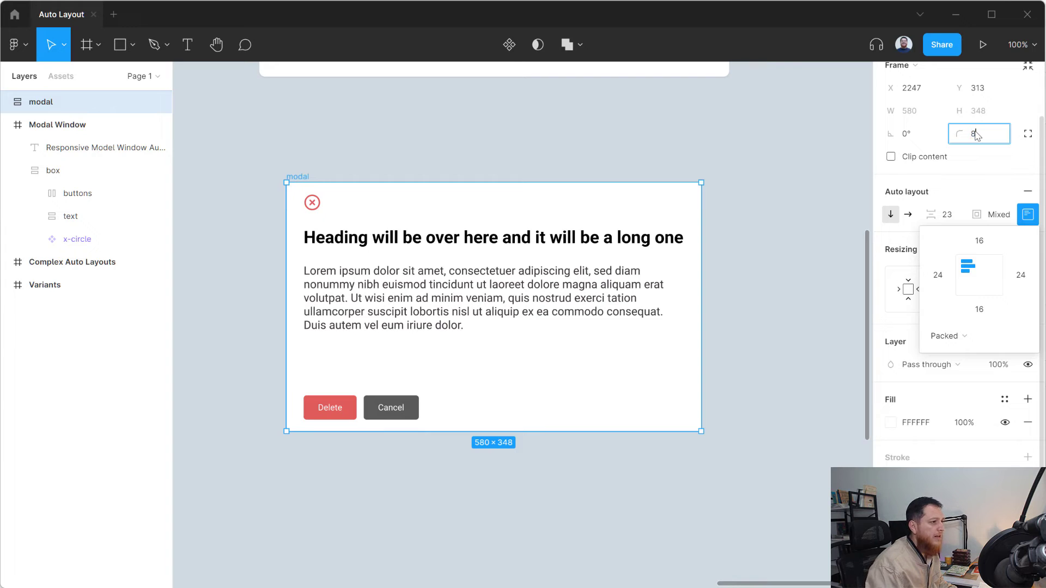
{"action": "key", "text": "Return"}
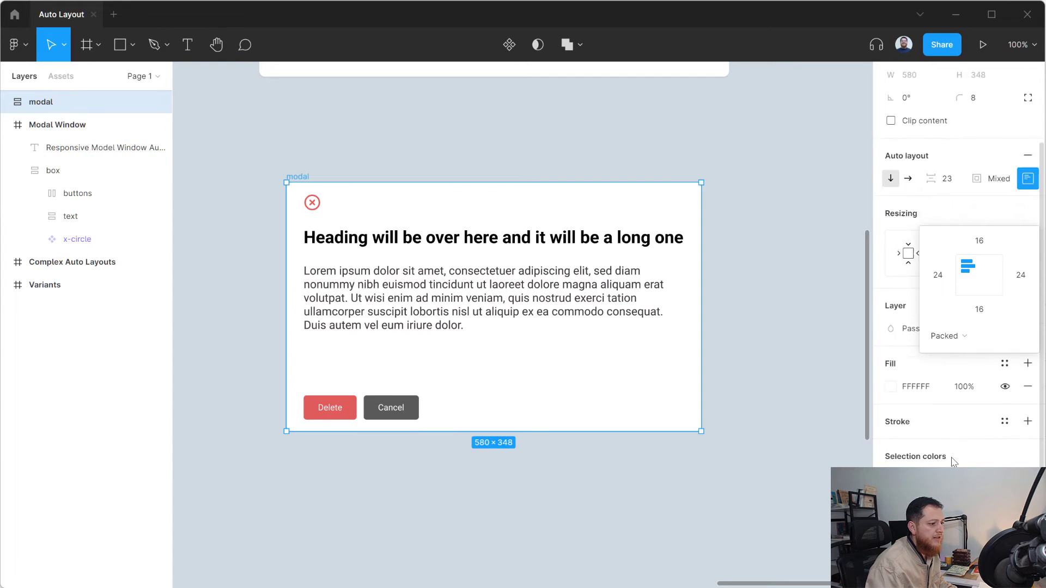
{"action": "scroll", "coordinate": [959, 452], "scroll_direction": "down", "scroll_amount": 2}
{"action": "key", "text": "Escape"}
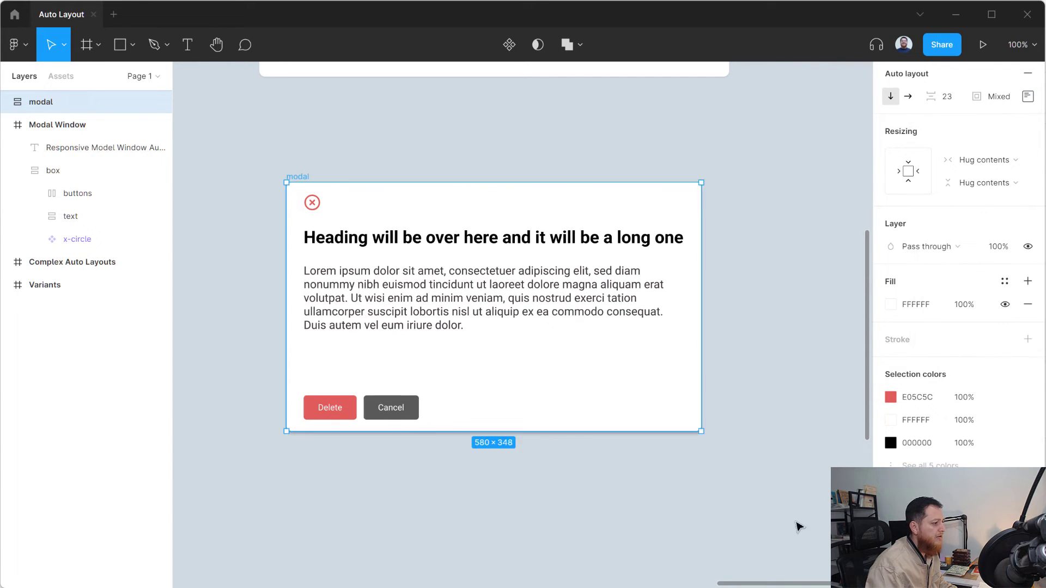
Give the modal frame a drop shadow with Y offset 1, blur 2 and 10% opacity.
{"action": "left_click", "coordinate": [891, 518]}
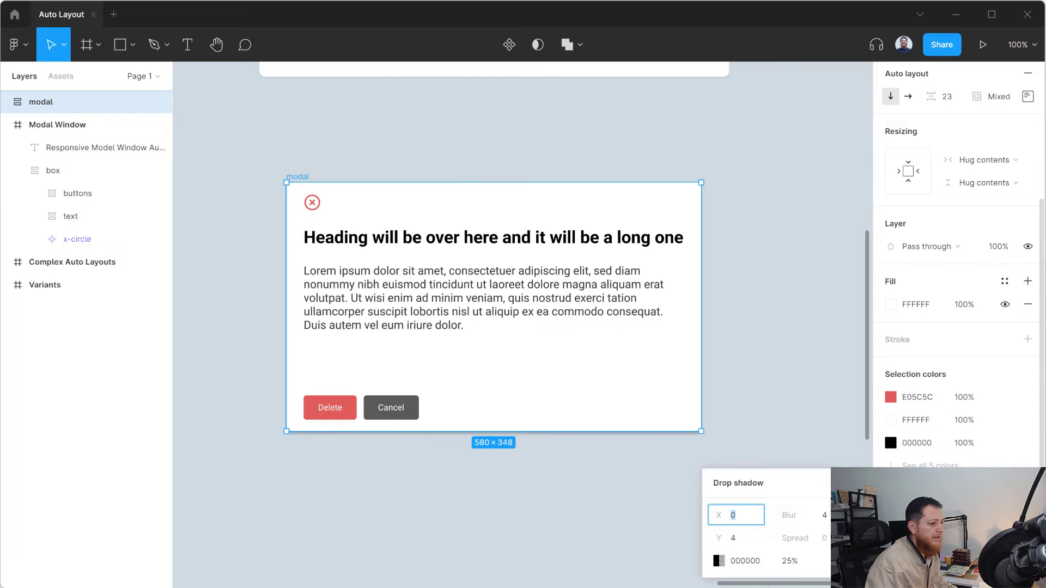
{"action": "left_click", "coordinate": [742, 540]}
{"action": "left_click", "coordinate": [789, 561]}
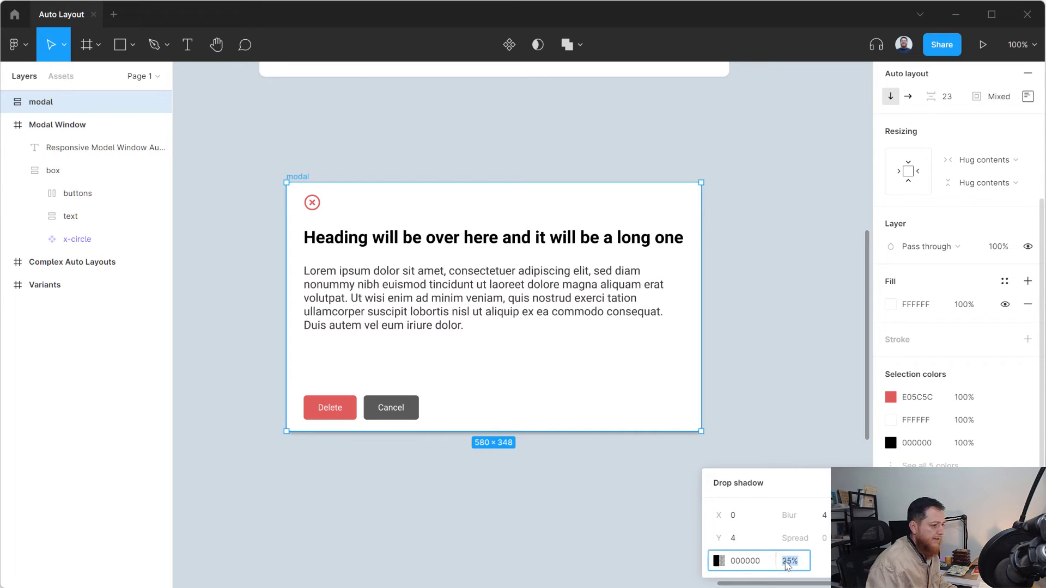
{"action": "type", "text": "10"}
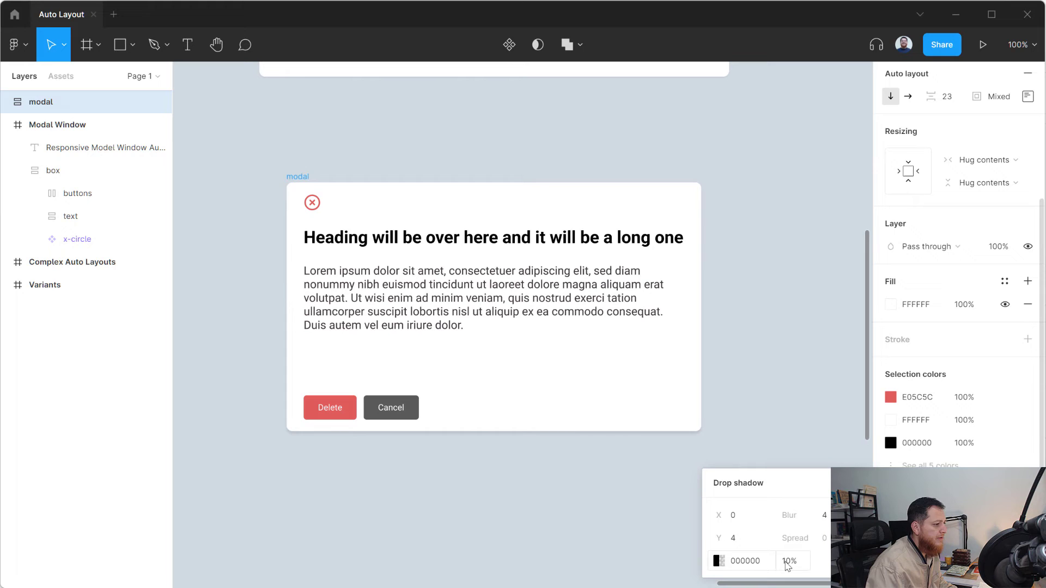
{"action": "left_click", "coordinate": [825, 517]}
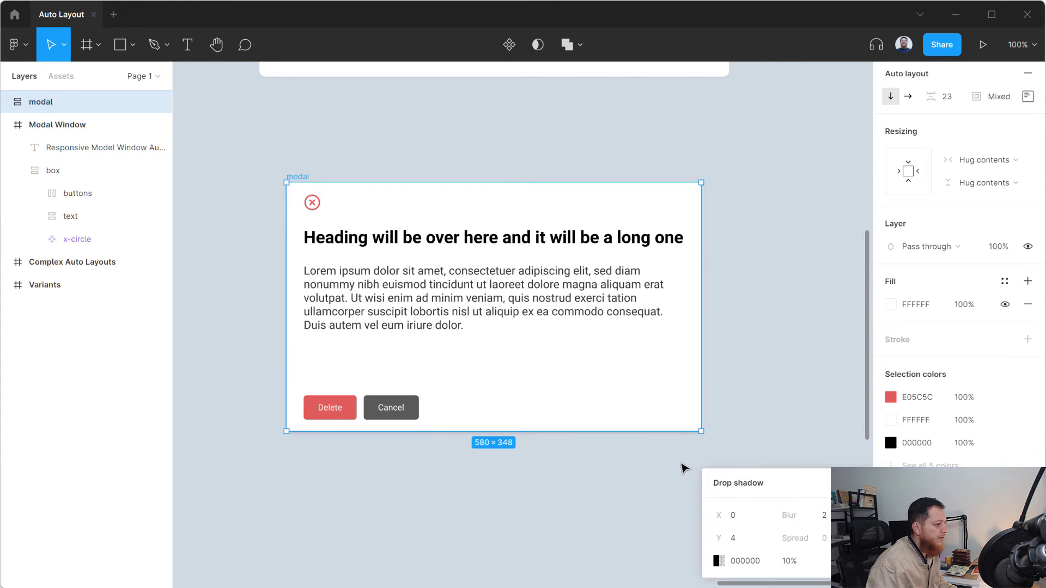
{"action": "left_click", "coordinate": [737, 539]}
{"action": "type", "text": "2"}
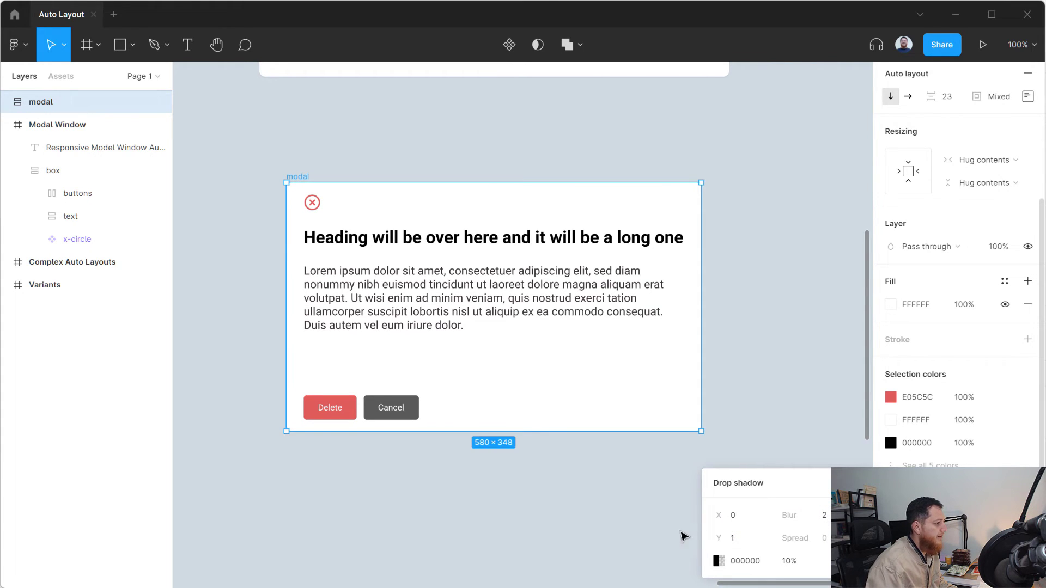
{"action": "left_click", "coordinate": [617, 514]}
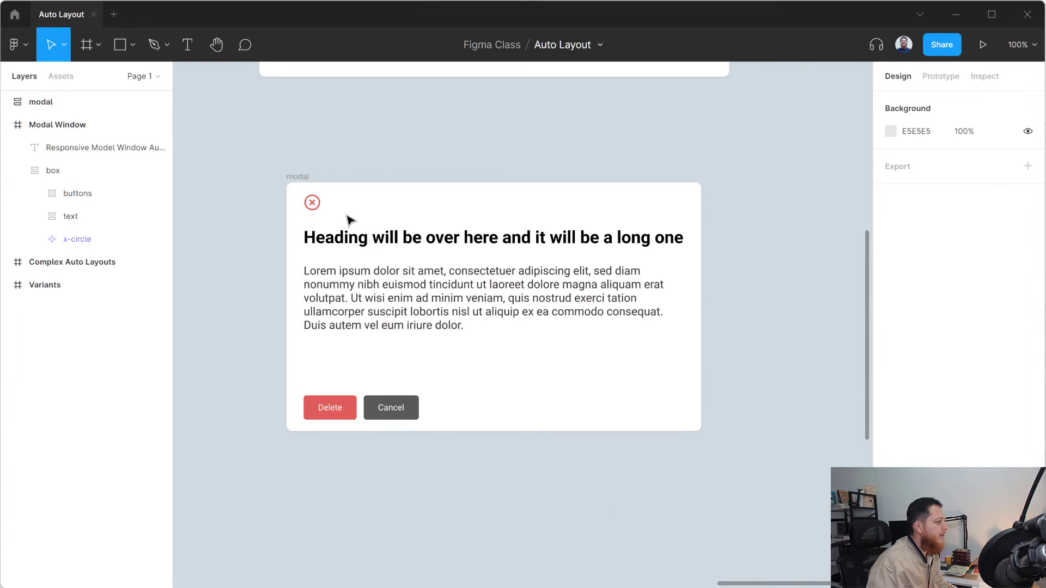
Align the modal frame's auto layout contents to the top right.
{"action": "left_click", "coordinate": [353, 235]}
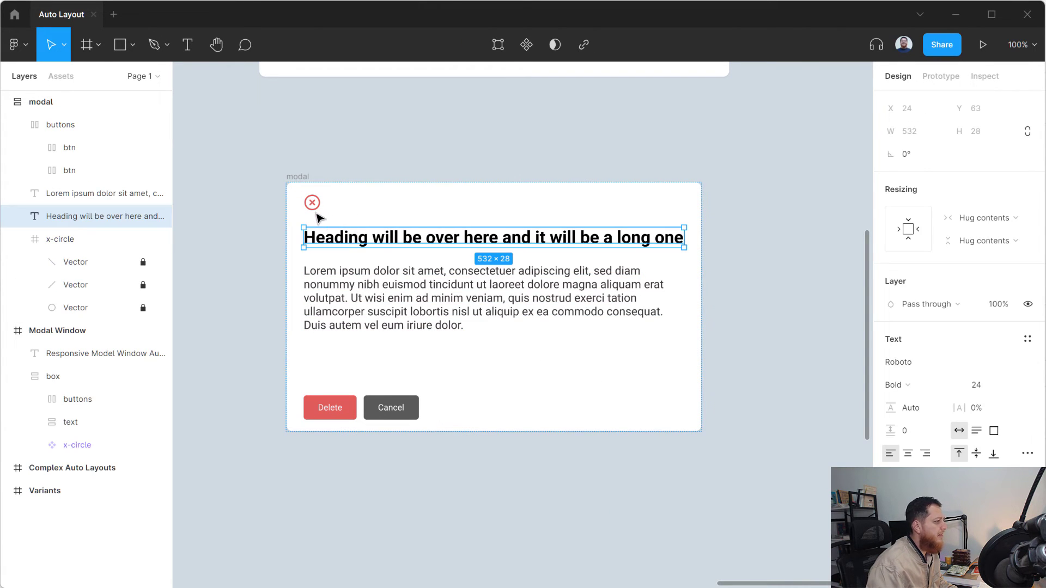
{"action": "left_click", "coordinate": [301, 180]}
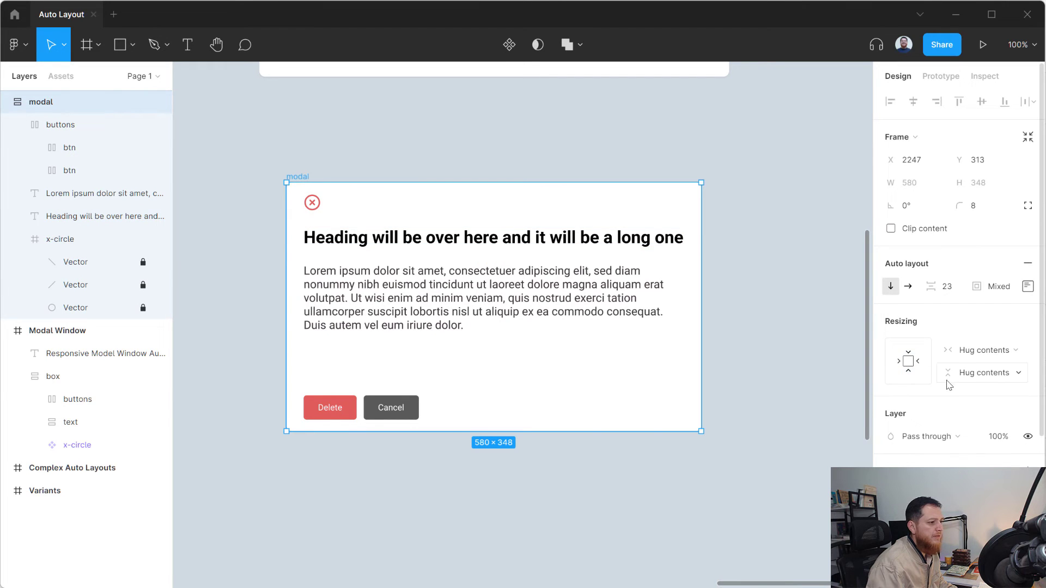
{"action": "left_click", "coordinate": [1026, 290]}
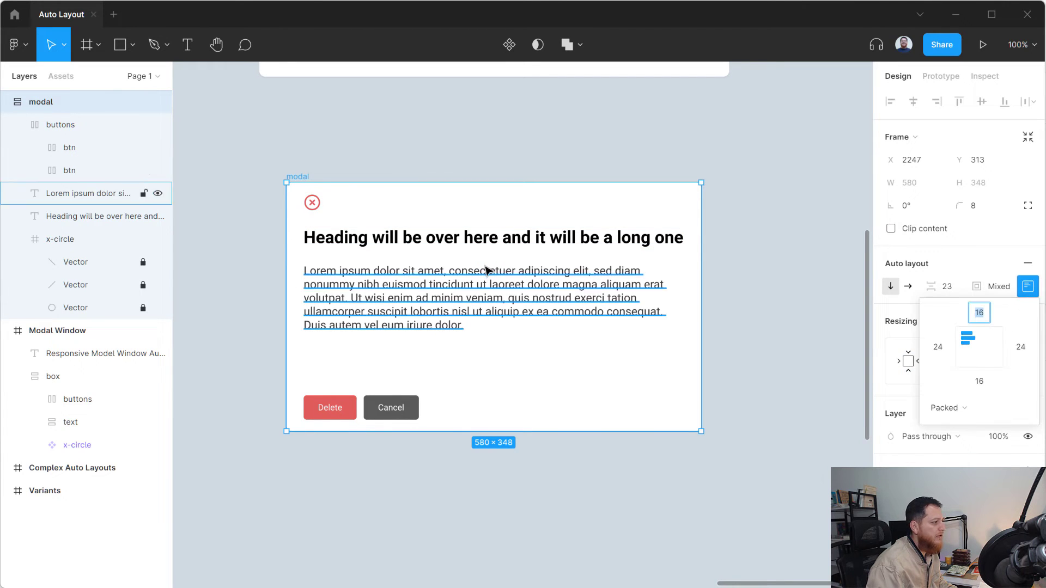
{"action": "left_click", "coordinate": [57, 106]}
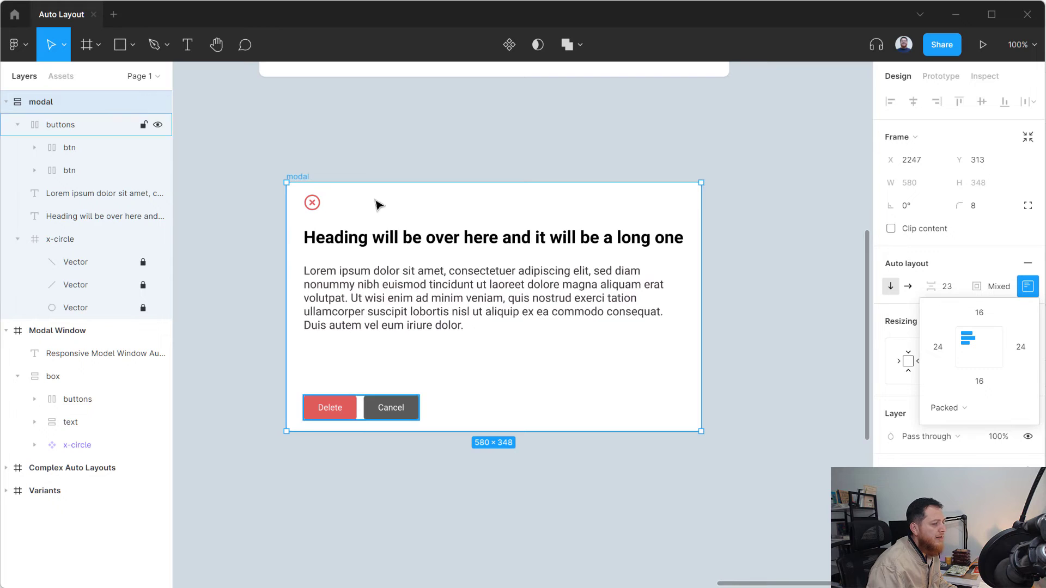
{"action": "left_click", "coordinate": [992, 338]}
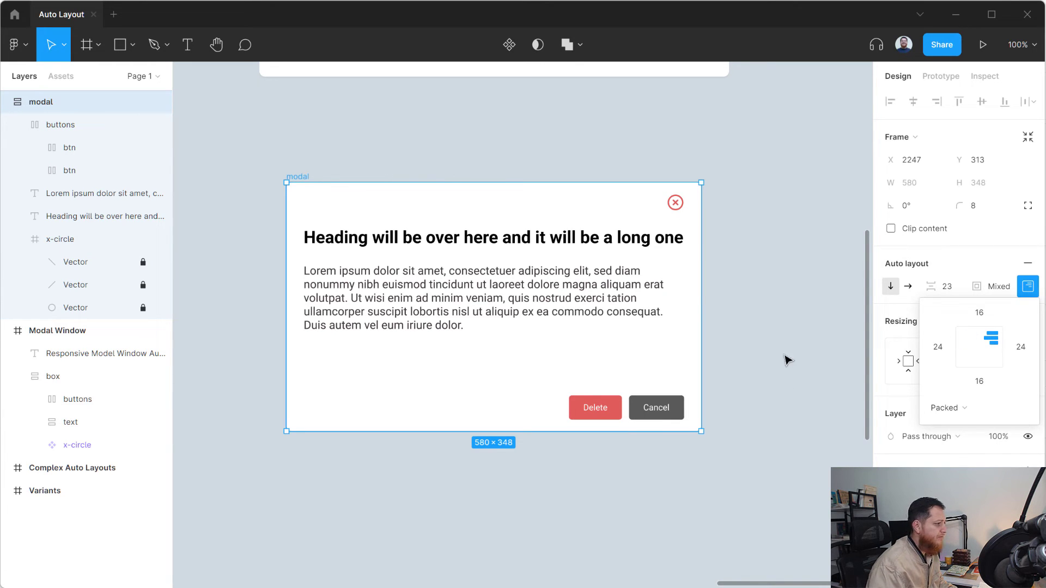
{"action": "left_click", "coordinate": [800, 396]}
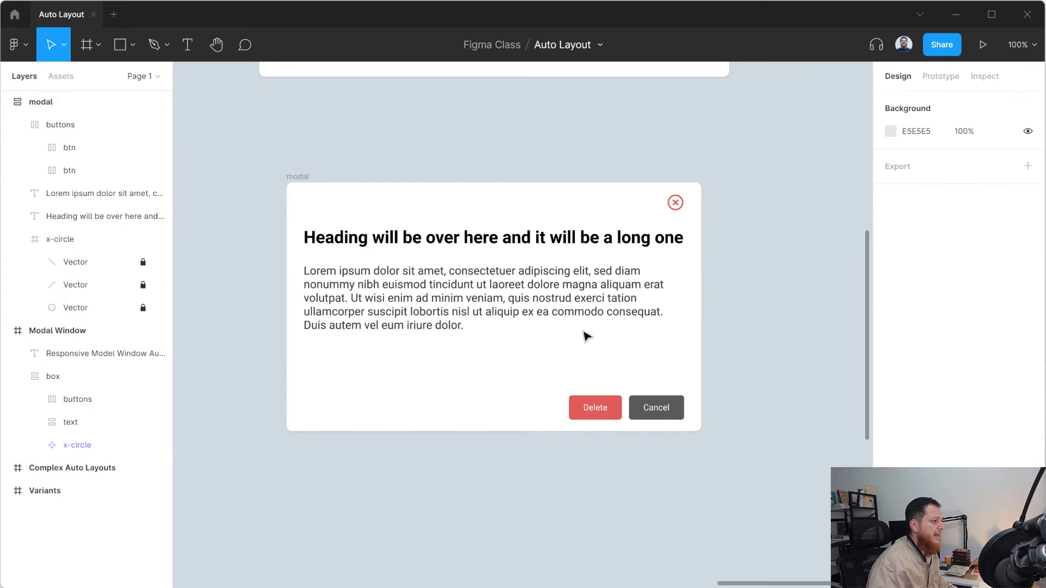
Try narrowing the modal frame to a width of about 469.
{"action": "left_click", "coordinate": [299, 177]}
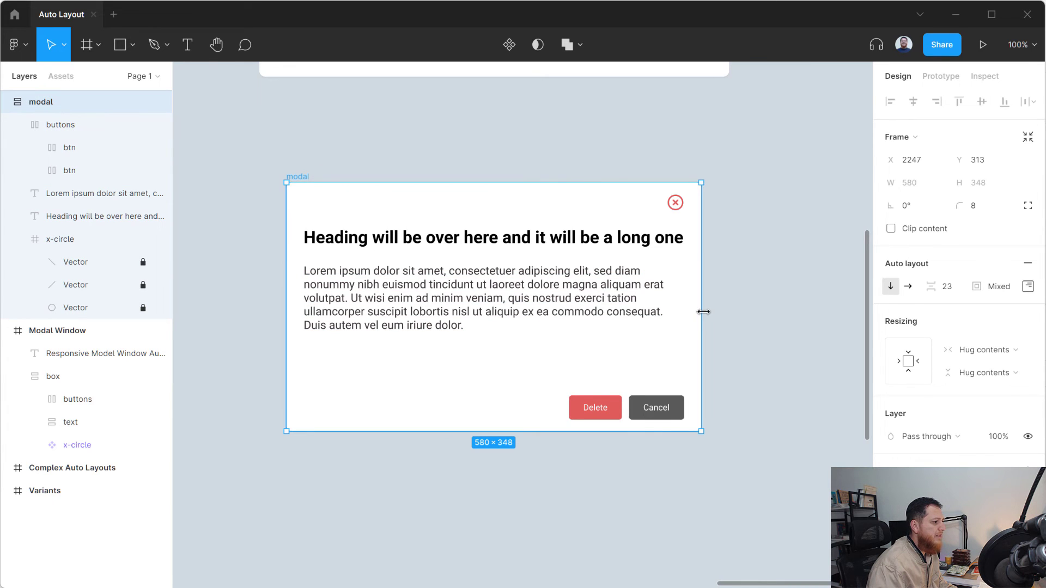
{"action": "left_click_drag", "start_coordinate": [700, 316], "coordinate": [622, 317]}
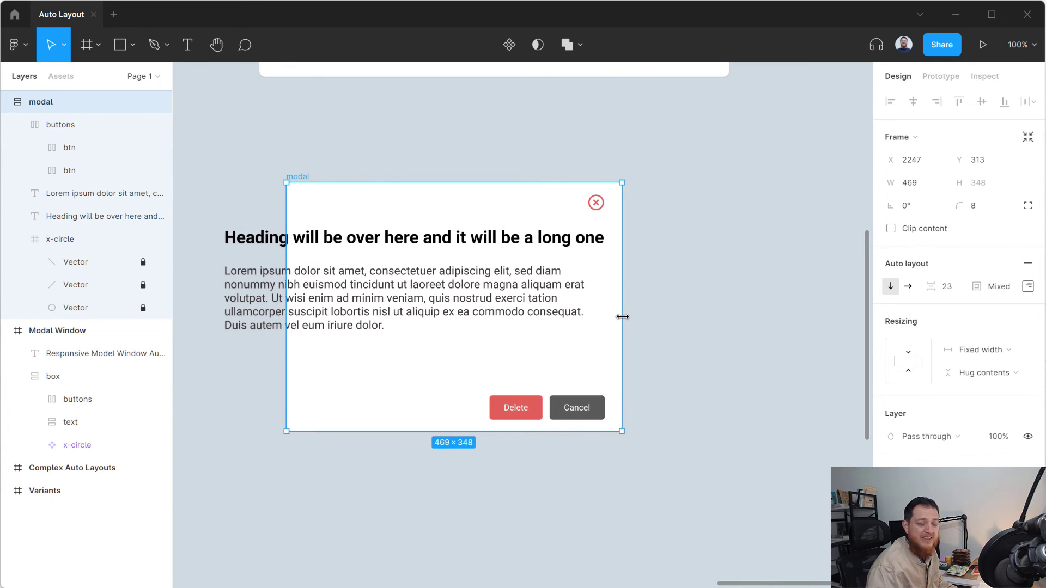
{"action": "double_click", "coordinate": [623, 316]}
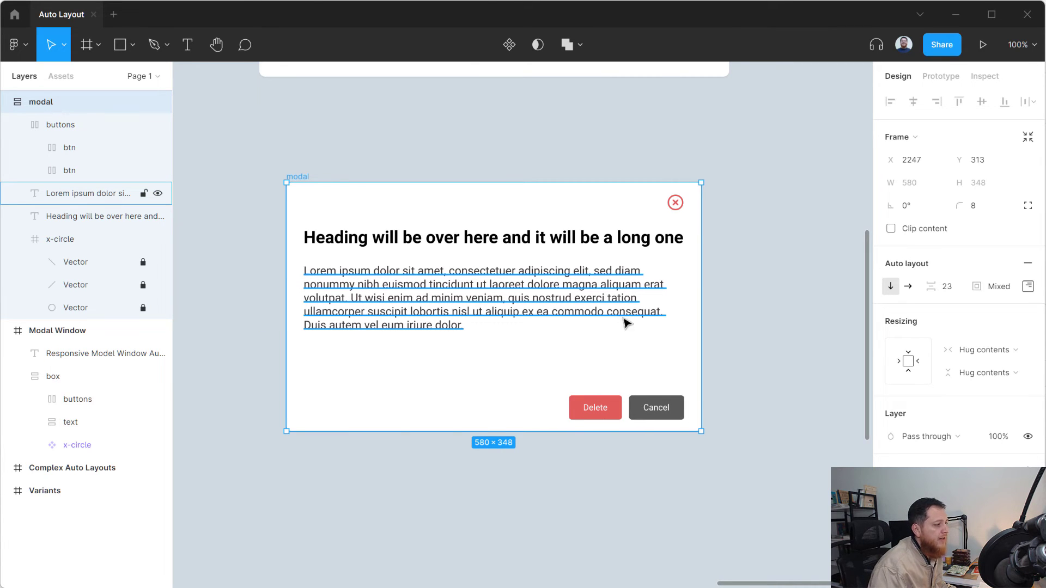
Set the horizontal resizing of both the paragraph and the heading to Fill container.
{"action": "left_click", "coordinate": [472, 291]}
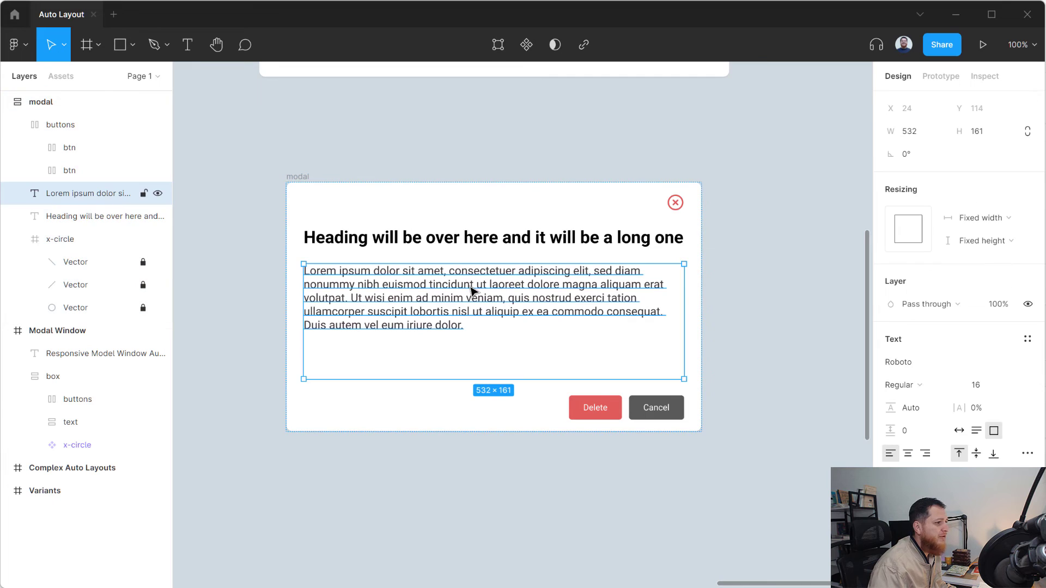
{"action": "left_click", "coordinate": [978, 221]}
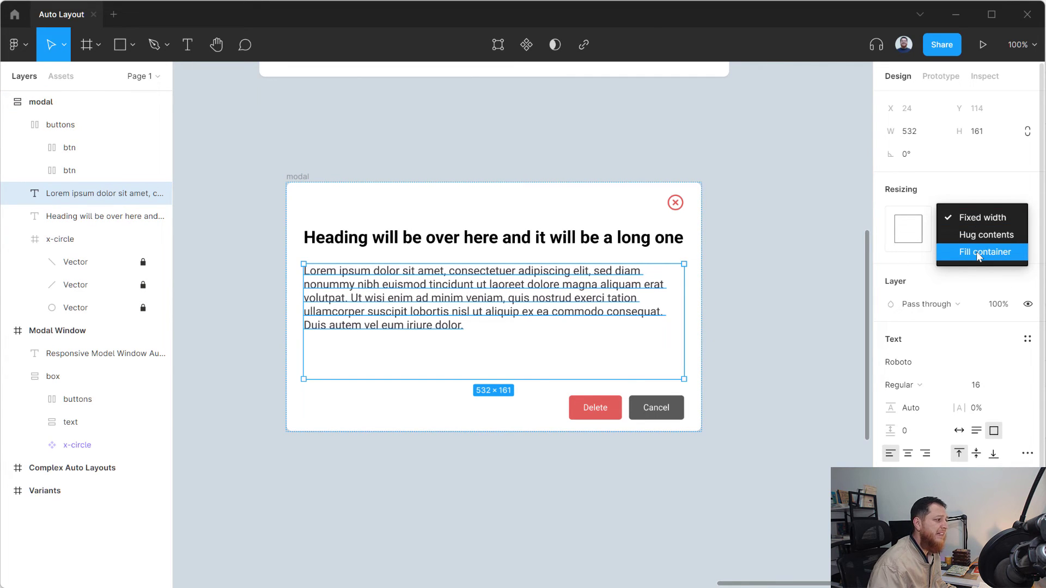
{"action": "left_click", "coordinate": [979, 256]}
{"action": "left_click", "coordinate": [676, 239]}
{"action": "left_click", "coordinate": [974, 221]}
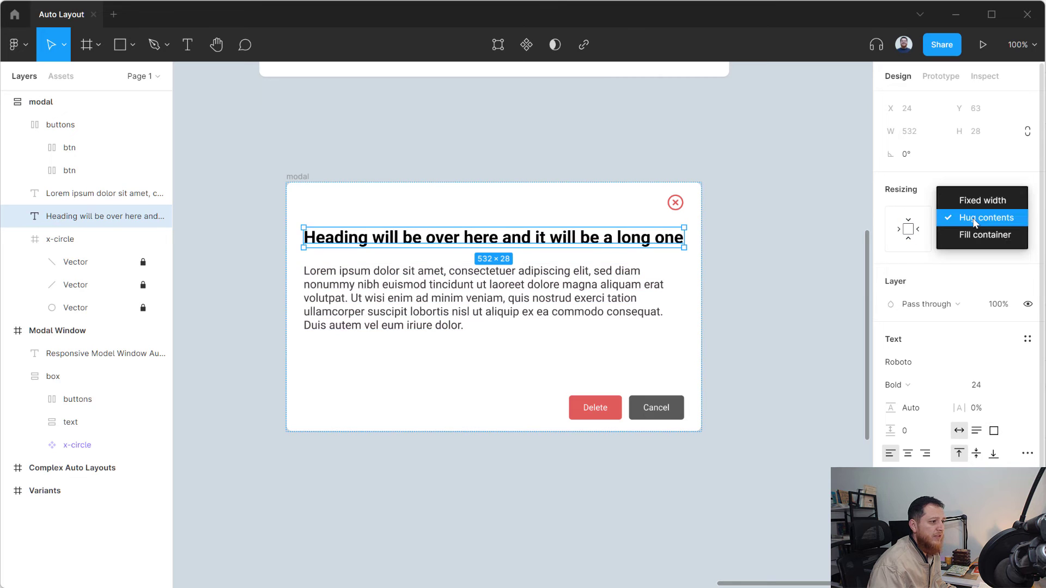
{"action": "left_click", "coordinate": [979, 237]}
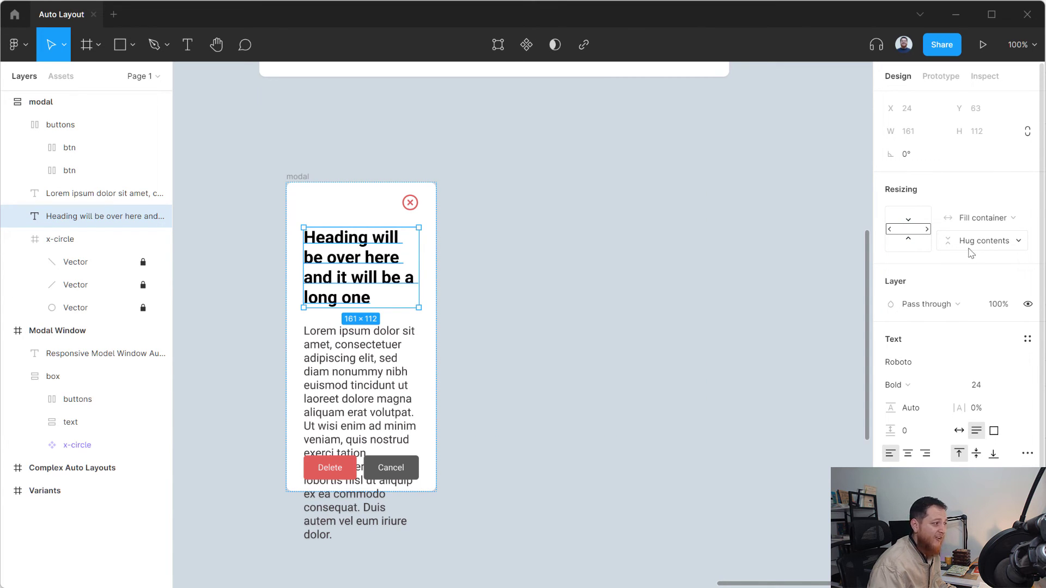
Widen the modal frame to about 645.
{"action": "left_click", "coordinate": [301, 179]}
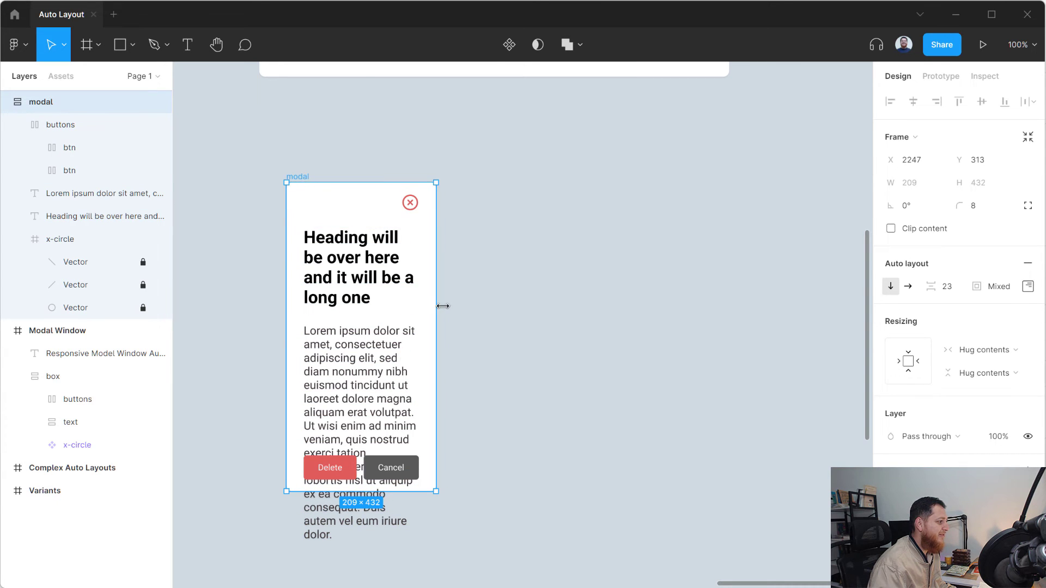
{"action": "left_click_drag", "start_coordinate": [442, 306], "coordinate": [752, 317]}
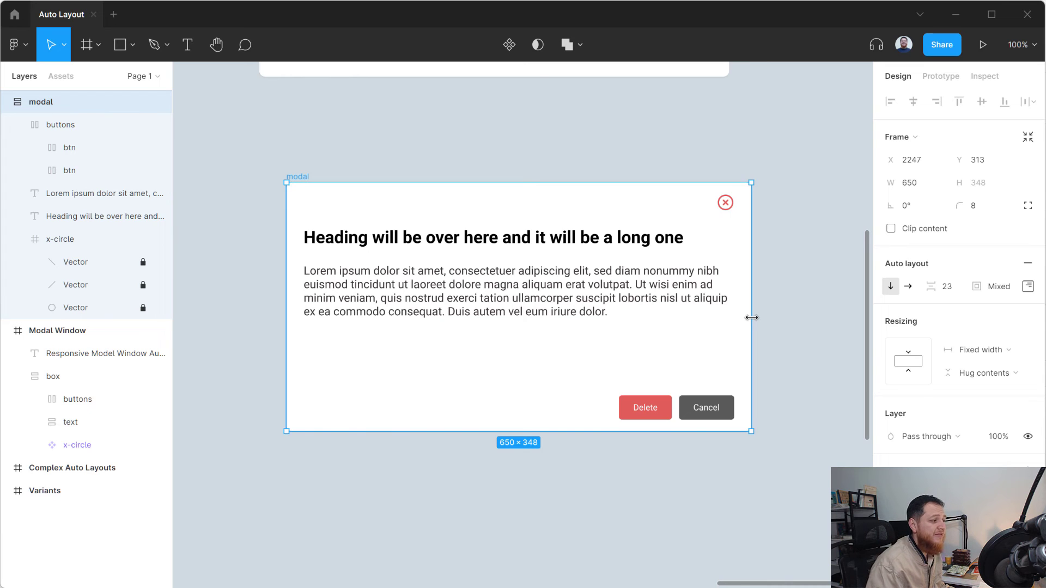
{"action": "mouse_move", "coordinate": [752, 318]}
{"action": "left_mouse_down"}
{"action": "mouse_move", "coordinate": [556, 317]}
{"action": "mouse_move", "coordinate": [747, 326]}
{"action": "left_mouse_up"}
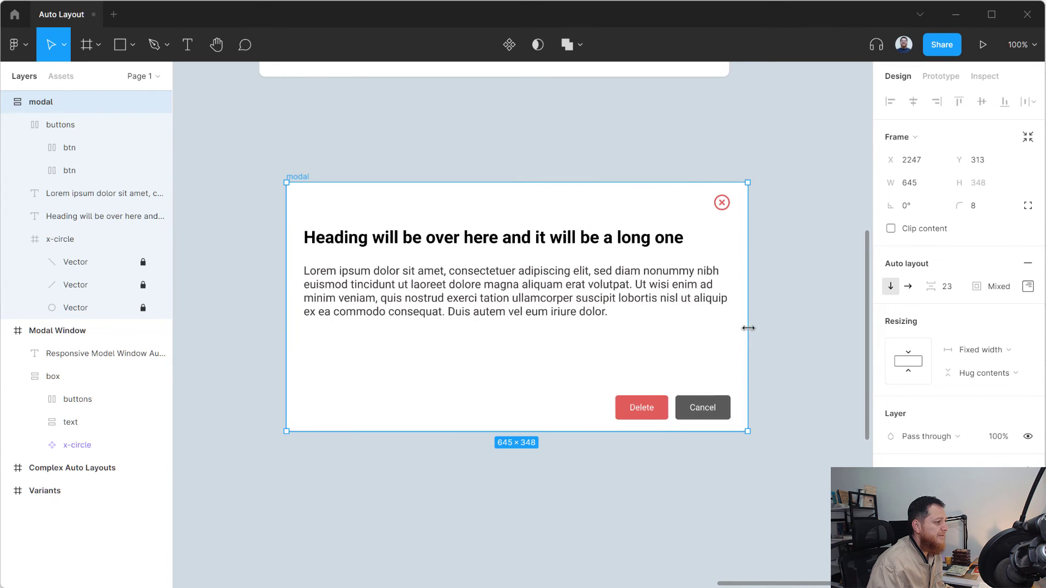
{"action": "left_click", "coordinate": [486, 285]}
{"action": "left_click", "coordinate": [456, 245]}
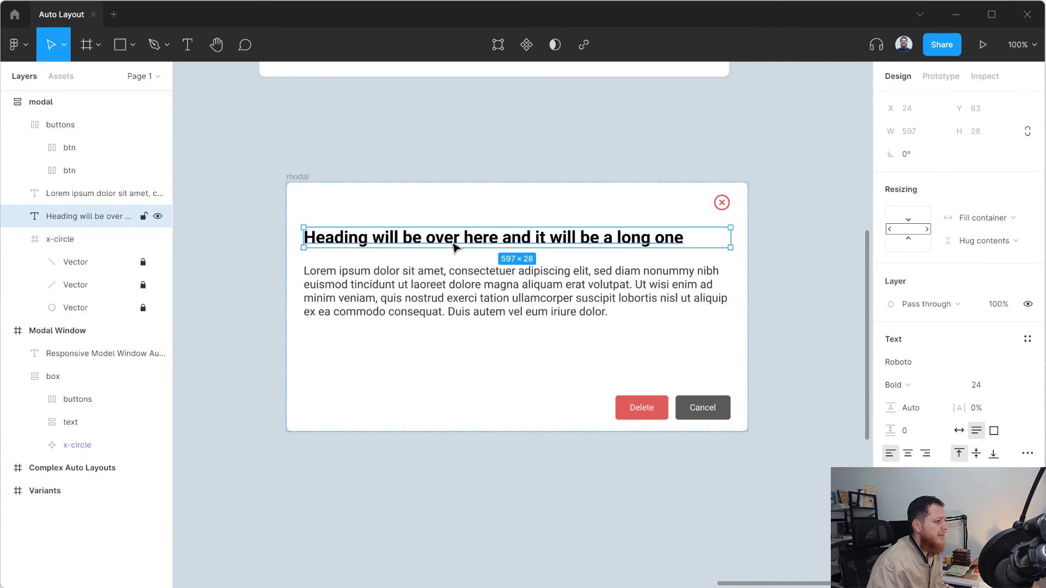
{"action": "left_click", "coordinate": [457, 289]}
{"action": "left_click", "coordinate": [457, 243]}
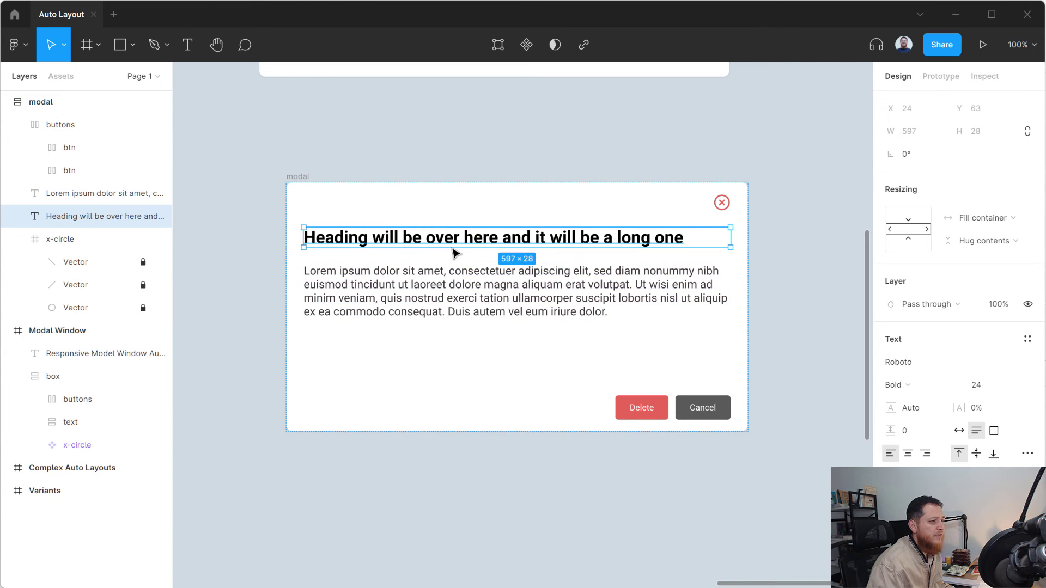
Try a smaller gap between the Delete and Cancel buttons and return it to 10.
{"action": "left_click", "coordinate": [71, 127]}
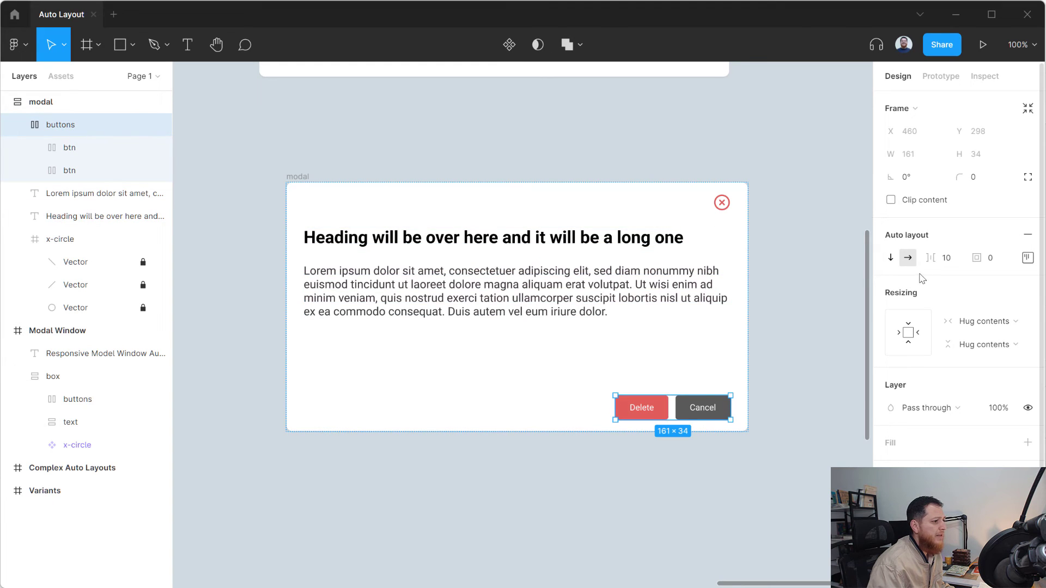
{"action": "left_click", "coordinate": [946, 263]}
{"action": "key", "text": "Down"}
{"action": "key", "text": "Down"}
{"action": "key", "text": "Down"}
{"action": "key", "text": "Down"}
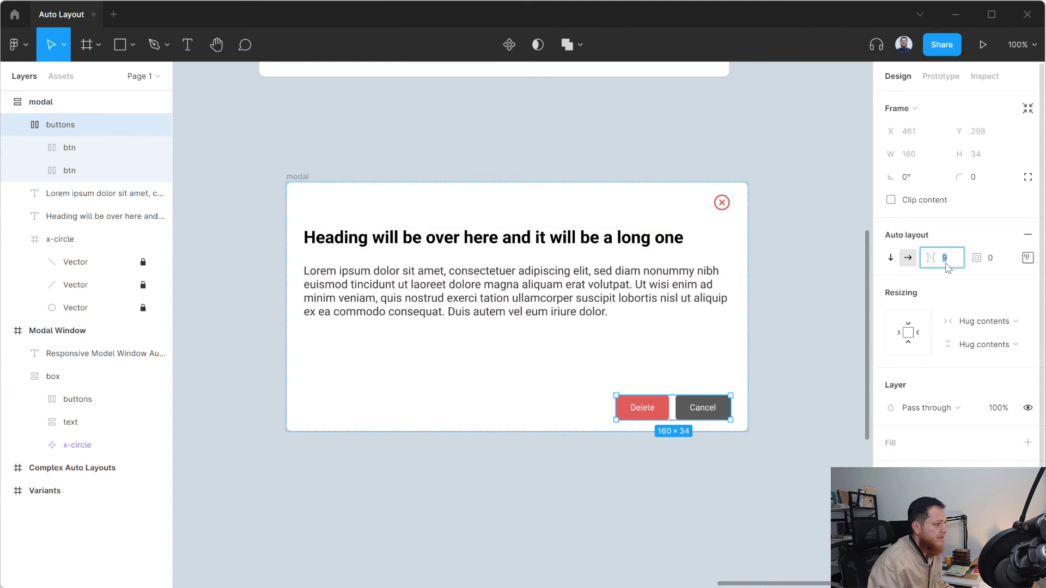
{"action": "key", "text": "Up"}
{"action": "key", "text": "Up"}
{"action": "key", "text": "Up"}
{"action": "key", "text": "Up"}
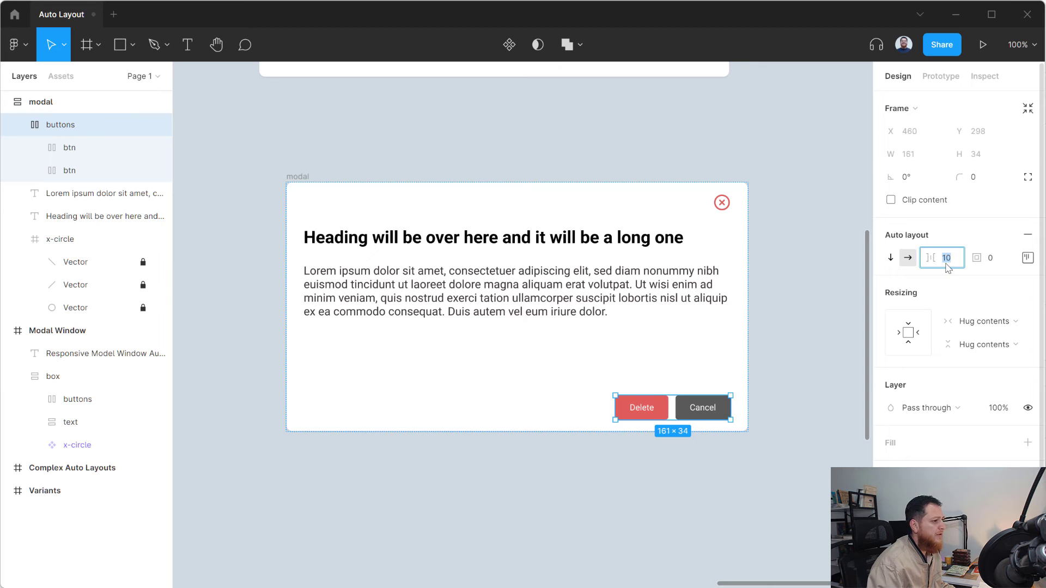
Set the vertical spacing between the modal frame's items to 16.
{"action": "left_click", "coordinate": [44, 106]}
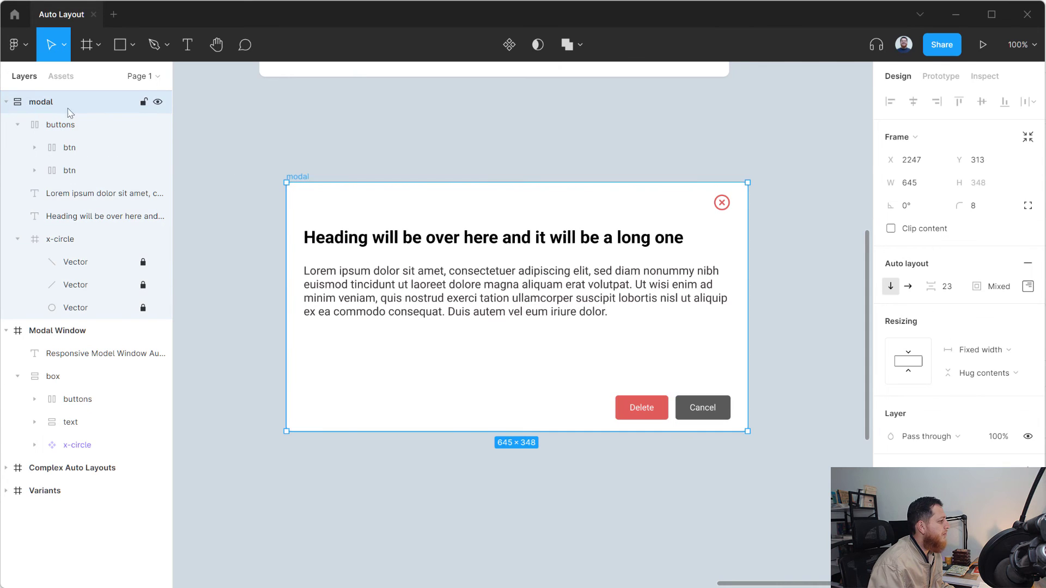
{"action": "left_click", "coordinate": [952, 290]}
{"action": "type", "text": "16"}
{"action": "key", "text": "Return"}
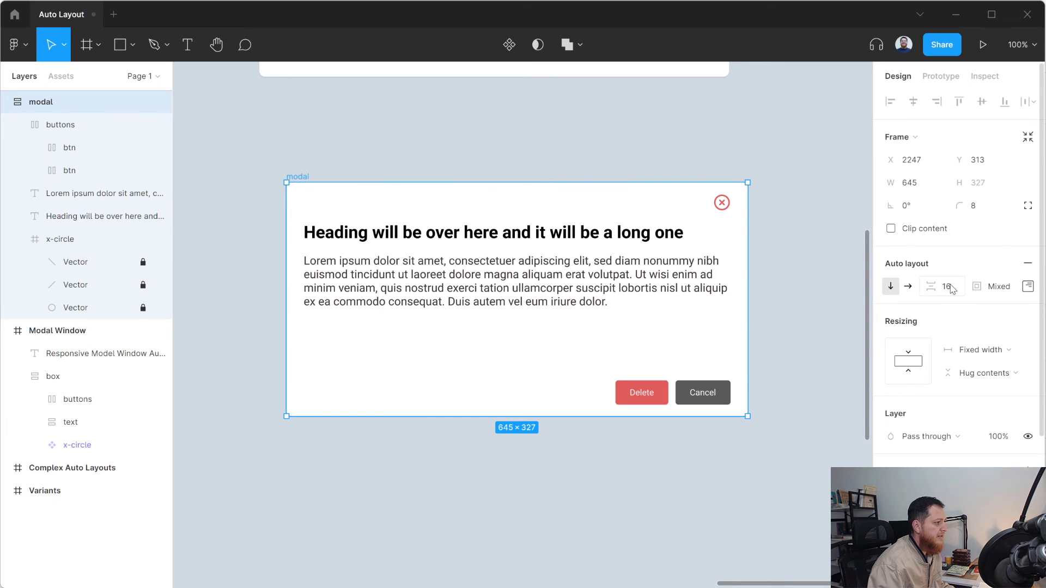
{"action": "left_click", "coordinate": [482, 298]}
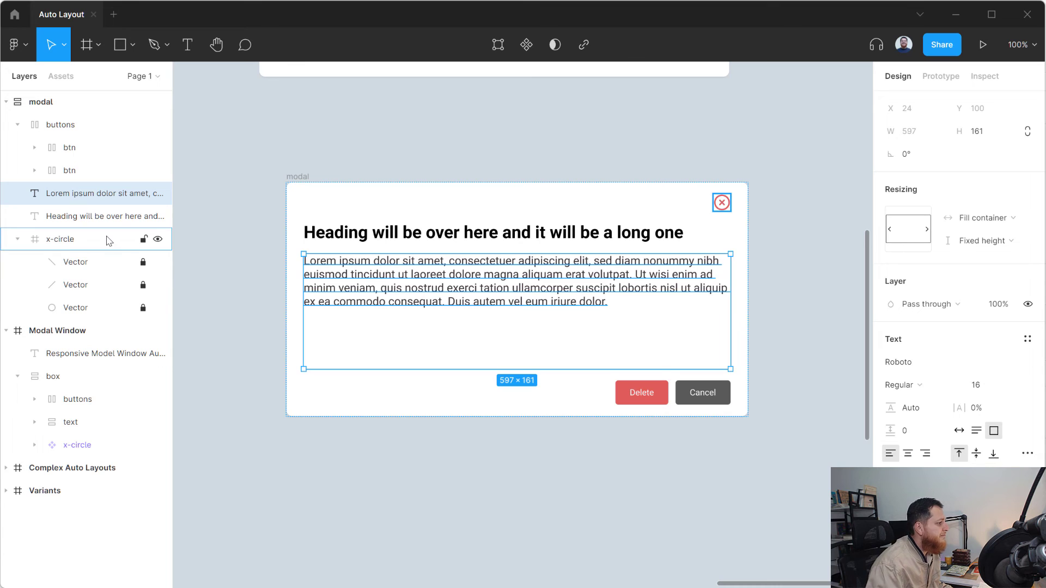
{"action": "key", "text": "Up"}
{"action": "key", "text": "Down"}
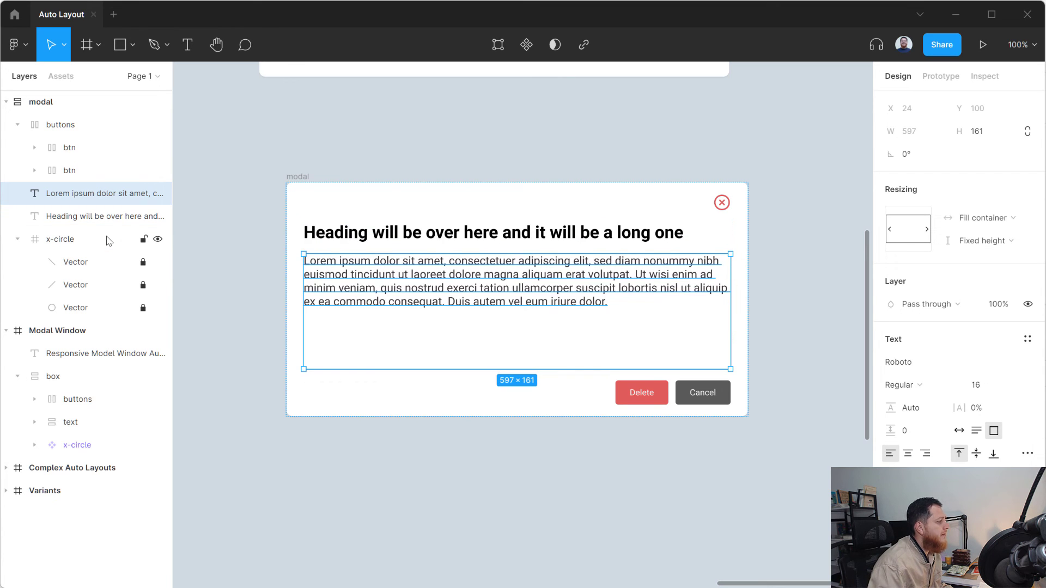
{"action": "left_click", "coordinate": [454, 241]}
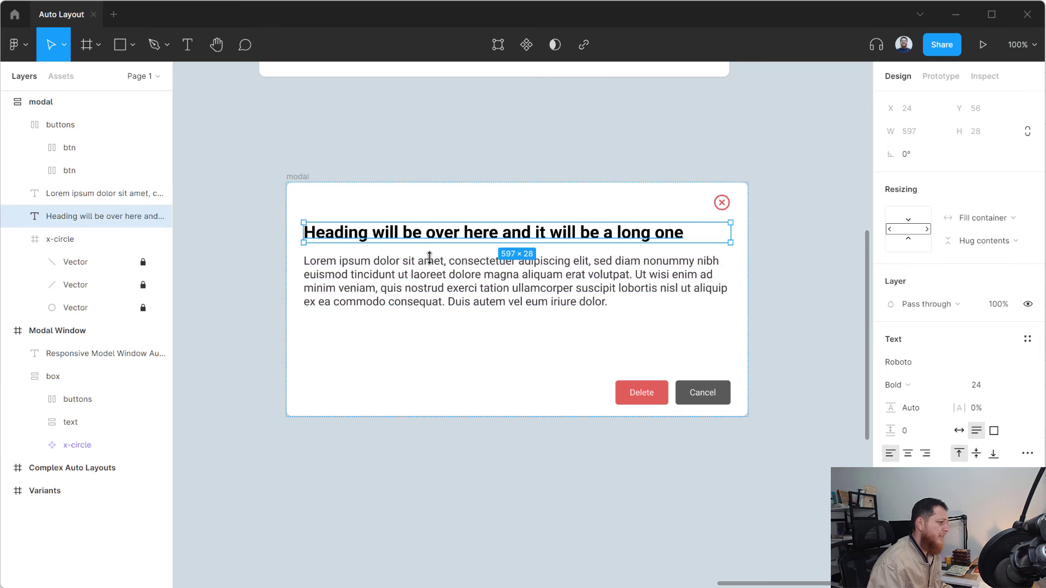
Wrap the heading and paragraph in an auto layout frame and set its horizontal resizing to Fill container.
{"action": "left_click", "coordinate": [435, 276], "text": "shift"}
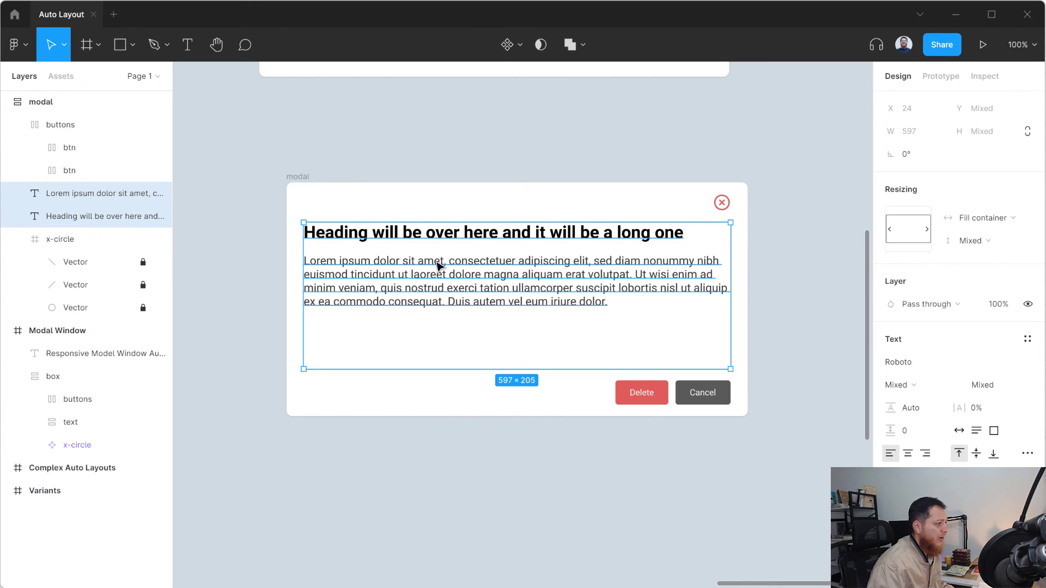
{"action": "key", "text": "shift+a"}
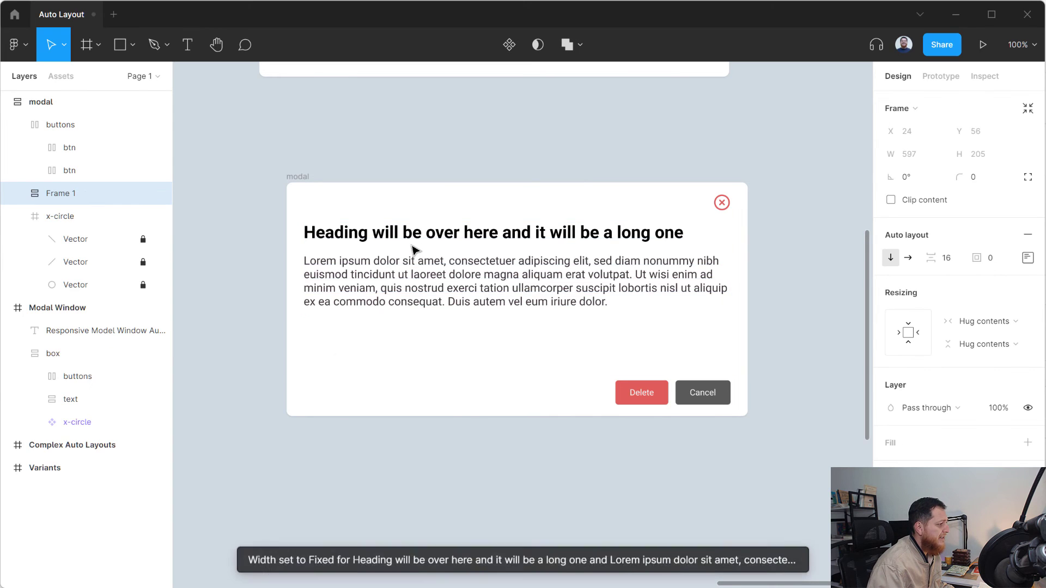
{"action": "left_click", "coordinate": [981, 324]}
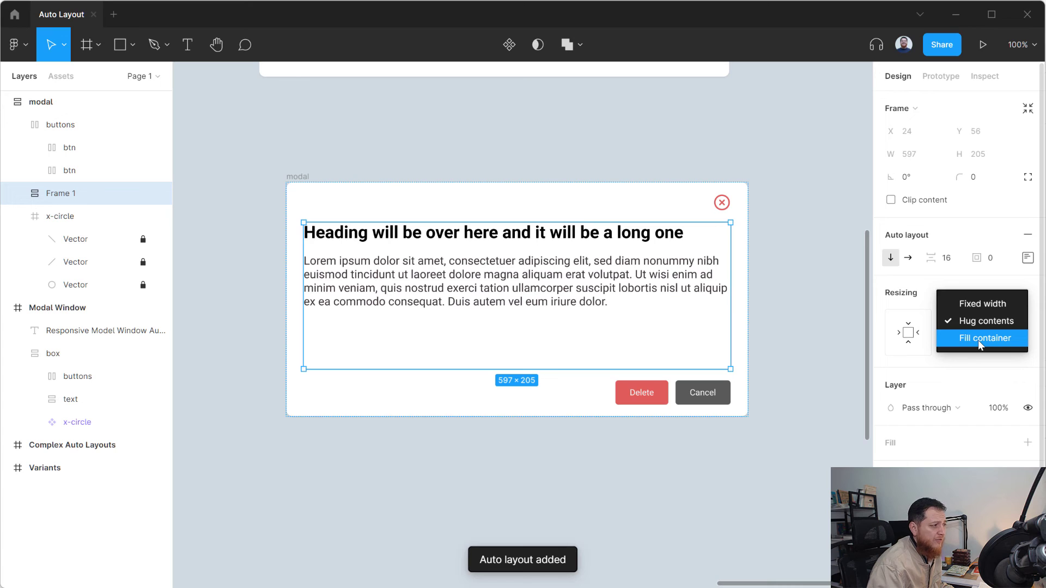
{"action": "left_click", "coordinate": [979, 338]}
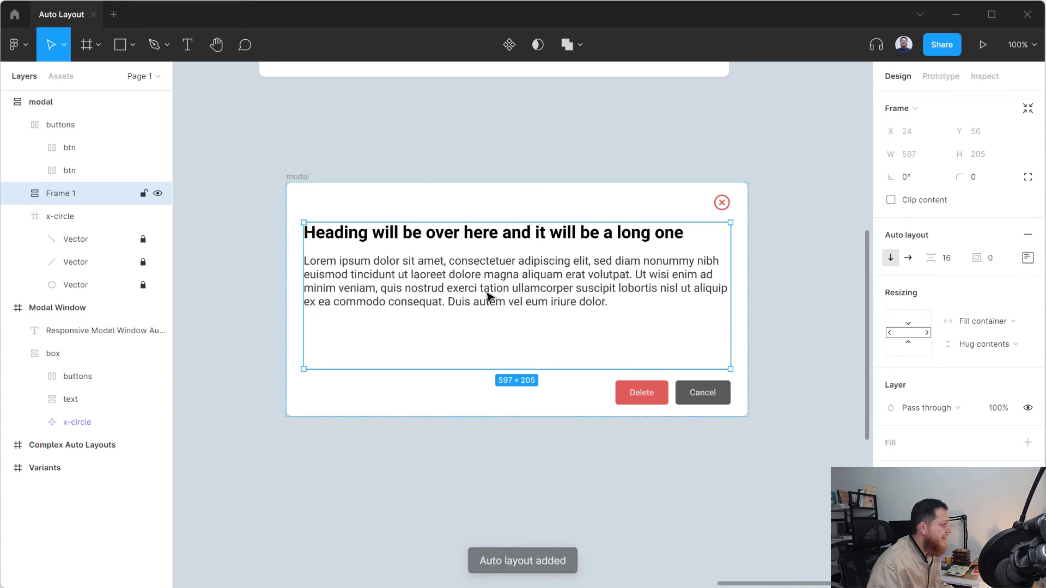
Reduce the spacing between the heading and the paragraph to 8 in their new auto layout frame.
{"action": "left_click", "coordinate": [949, 262]}
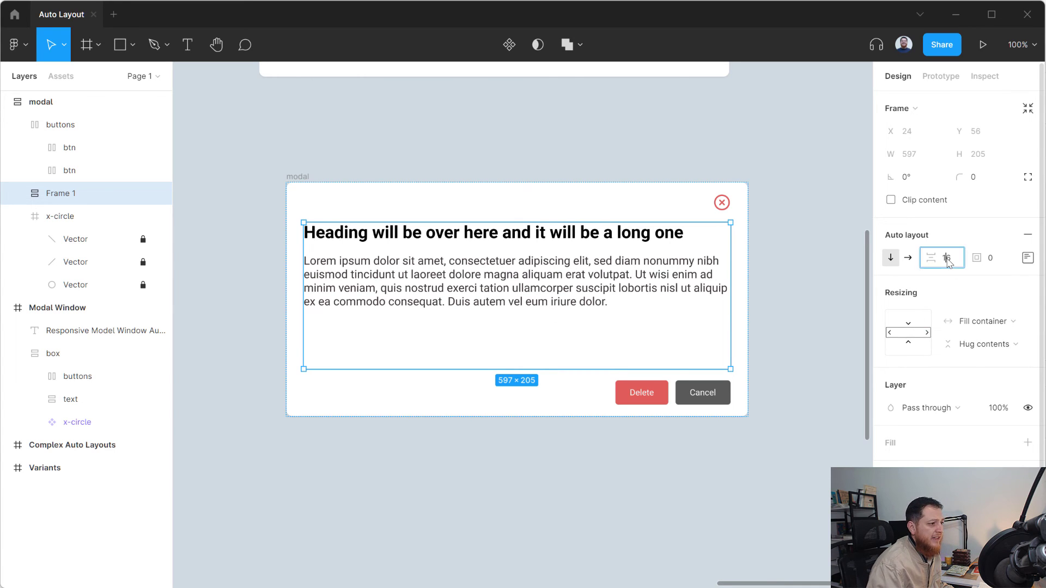
{"action": "key", "text": "Down"}
{"action": "key", "text": "Down"}
{"action": "key", "text": "Down"}
{"action": "key", "text": "Down"}
{"action": "key", "text": "Down"}
{"action": "key", "text": "Down"}
{"action": "key", "text": "Down"}
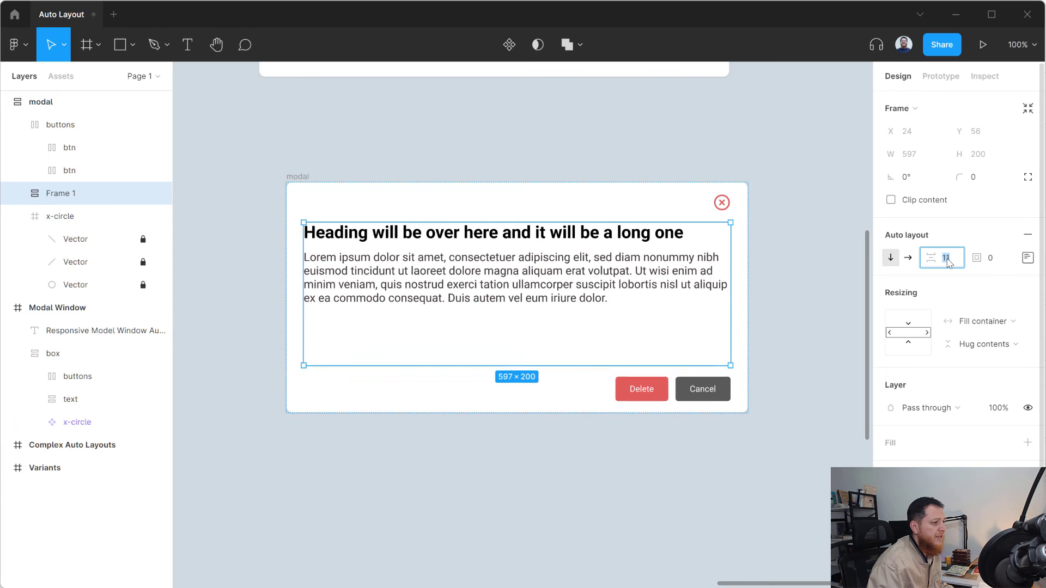
{"action": "key", "text": "Down"}
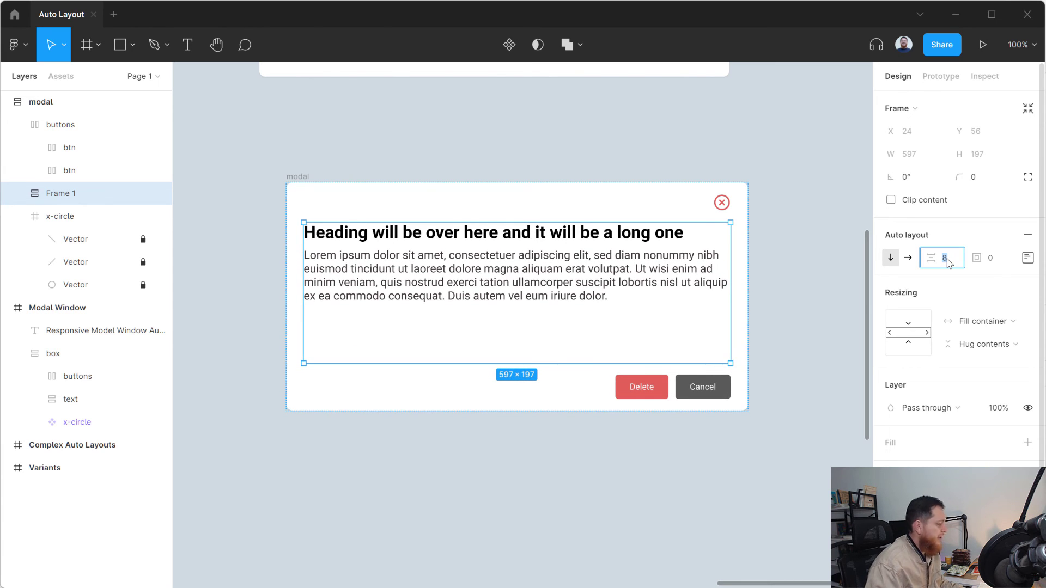
Narrow the modal frame to about 489.
{"action": "left_click", "coordinate": [301, 184]}
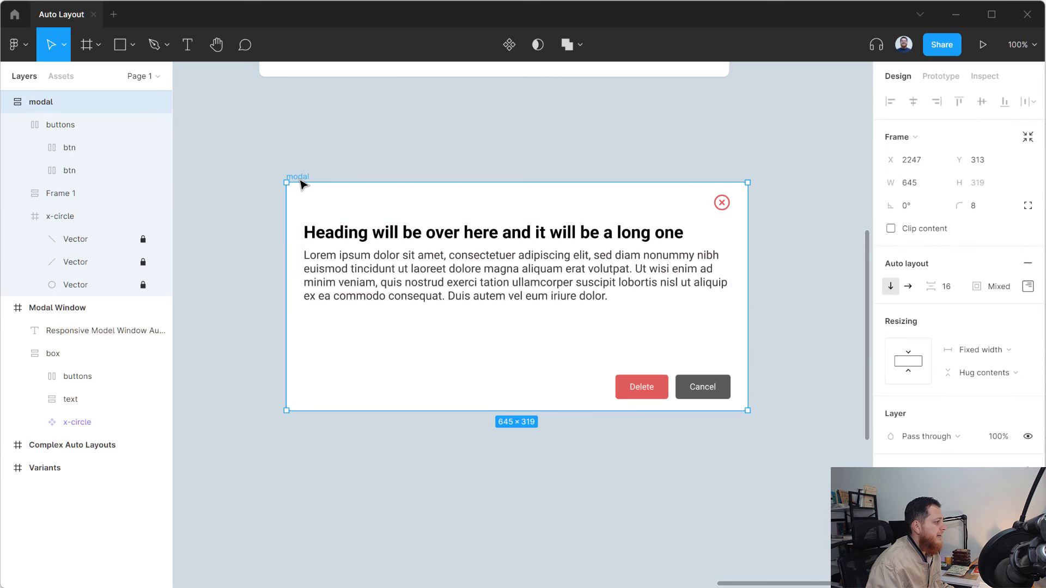
{"action": "left_click_drag", "start_coordinate": [747, 279], "coordinate": [636, 287]}
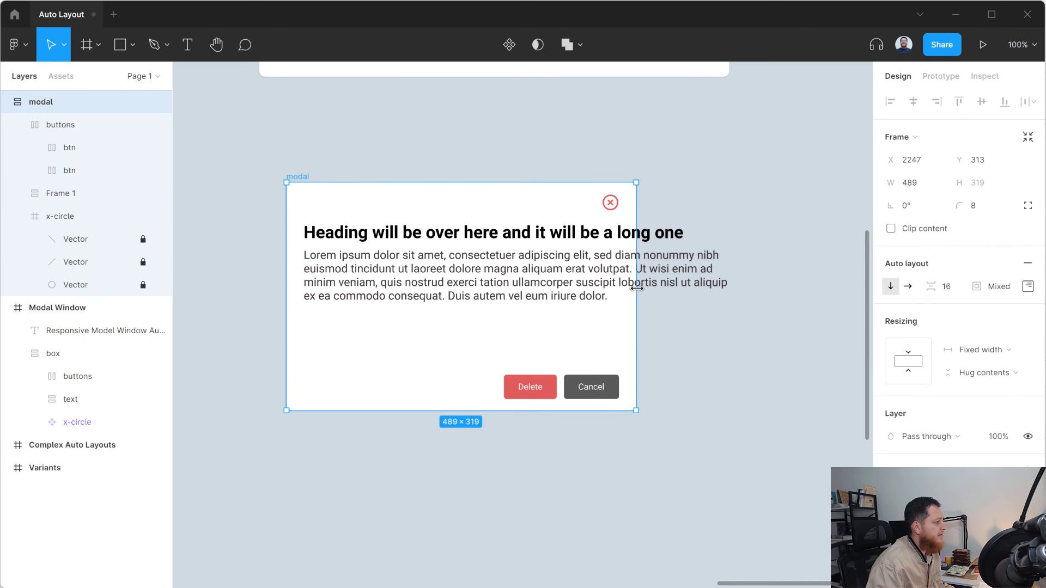
Rename the frame that holds the heading and paragraph as text.
{"action": "left_click", "coordinate": [516, 290]}
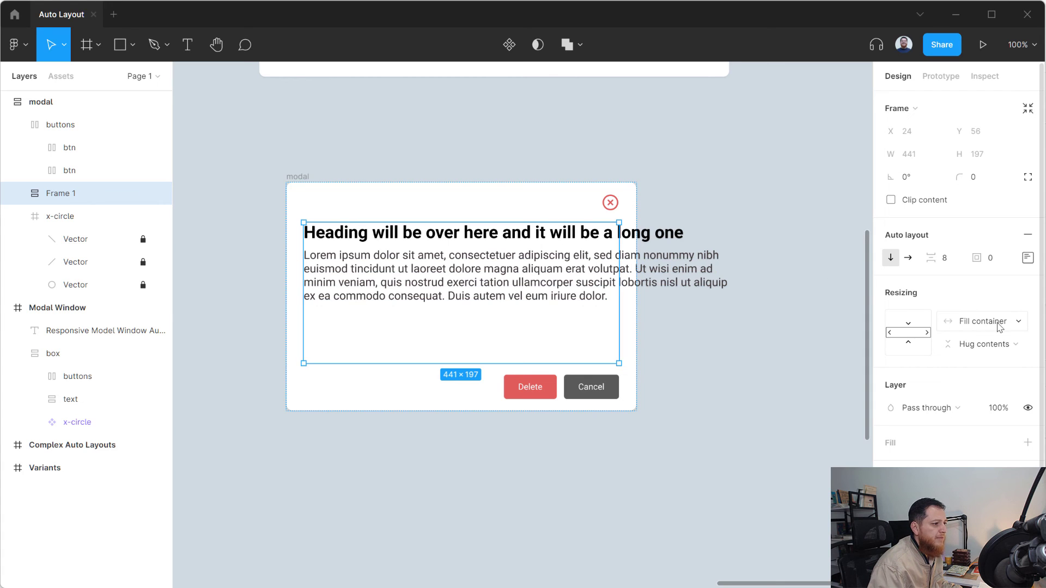
{"action": "double_click", "coordinate": [58, 201]}
{"action": "type", "text": "text"}
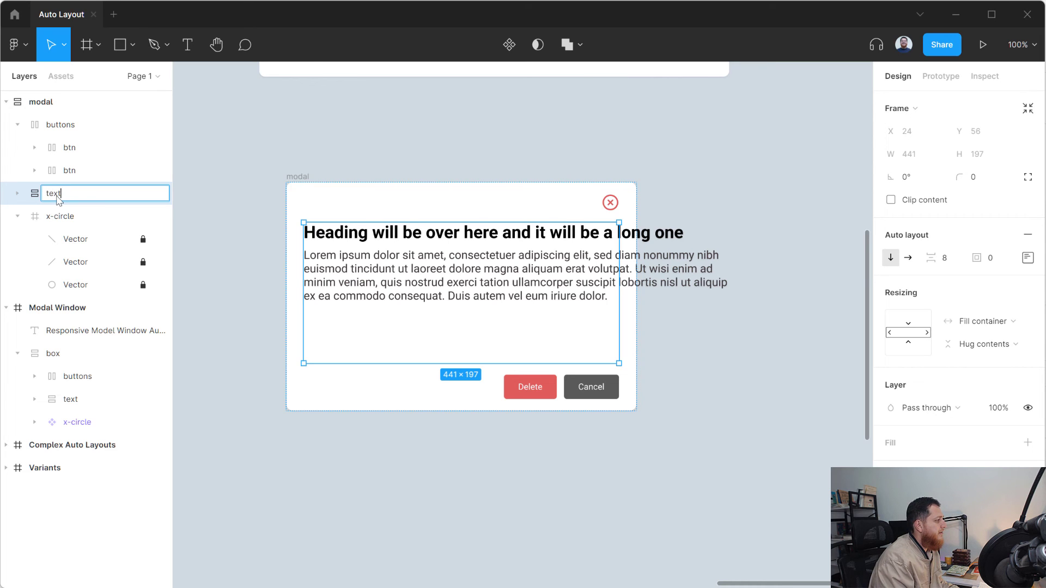
{"action": "key", "text": "Return"}
{"action": "key", "text": "Escape"}
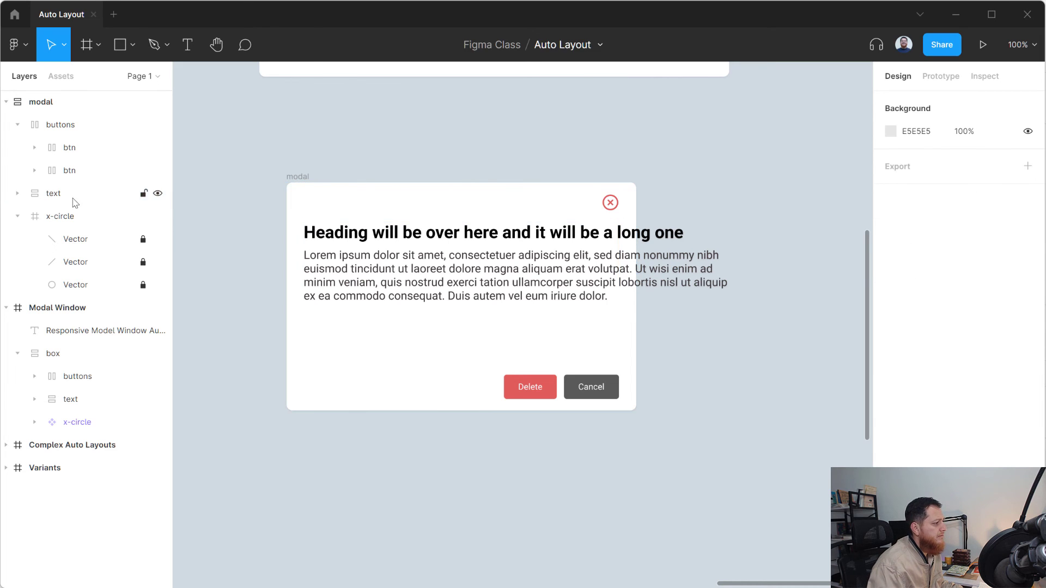
Set the horizontal resizing of the paragraph and the heading inside the text frame to Fill container.
{"action": "double_click", "coordinate": [507, 292]}
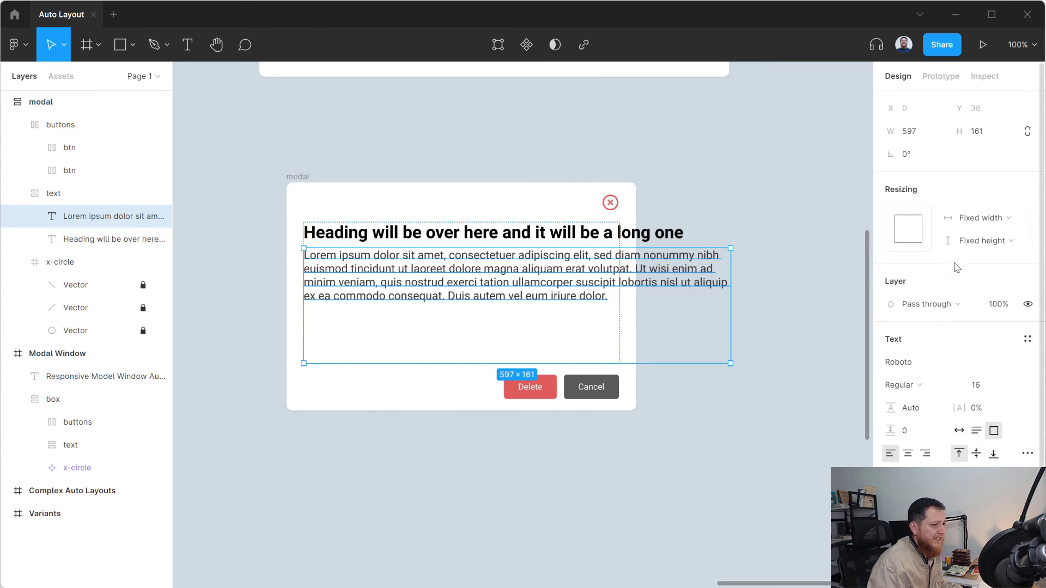
{"action": "left_click", "coordinate": [977, 223]}
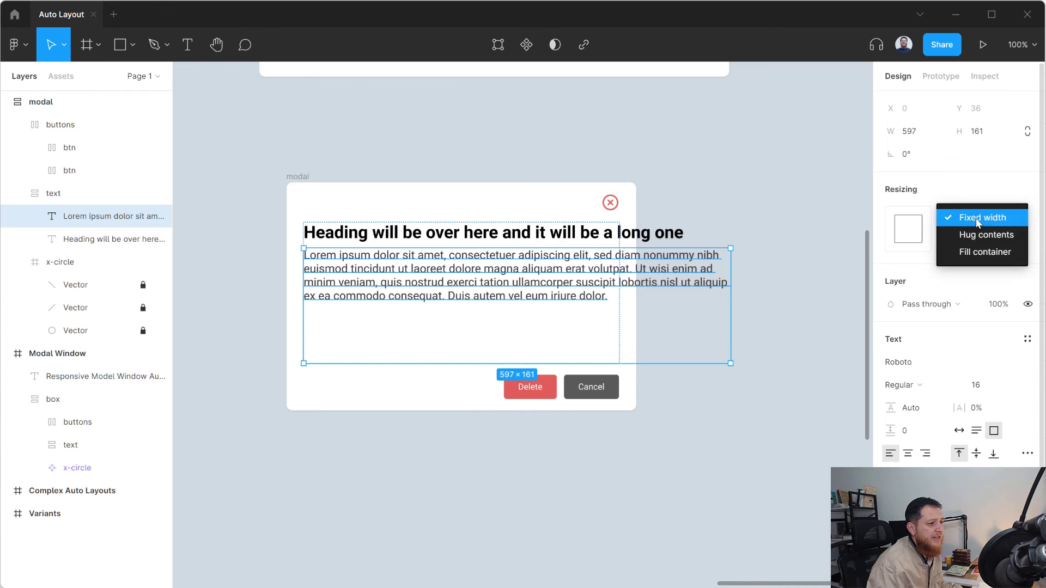
{"action": "left_click", "coordinate": [981, 256]}
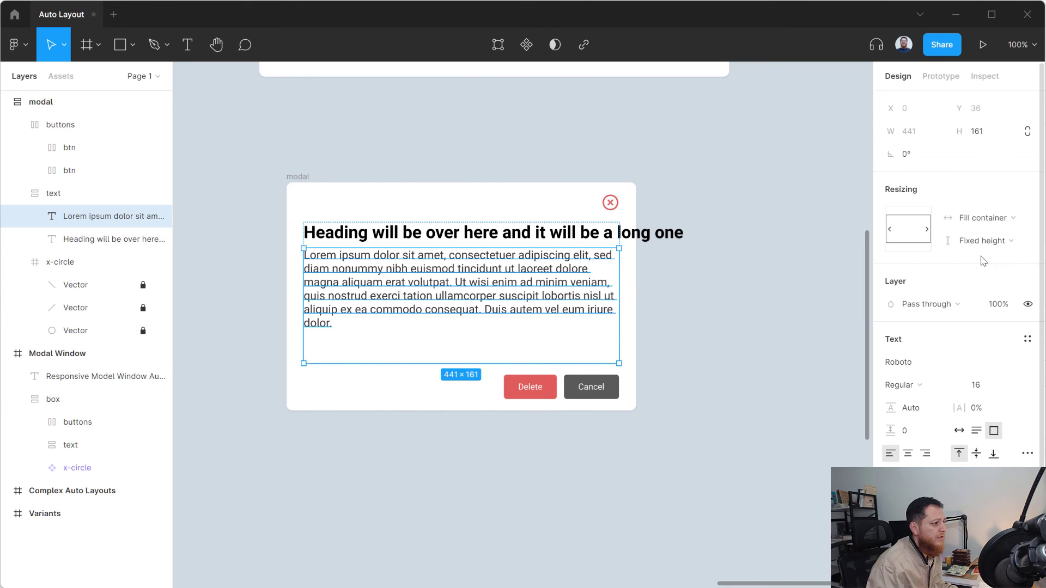
{"action": "left_click", "coordinate": [542, 241]}
{"action": "left_click", "coordinate": [983, 218]}
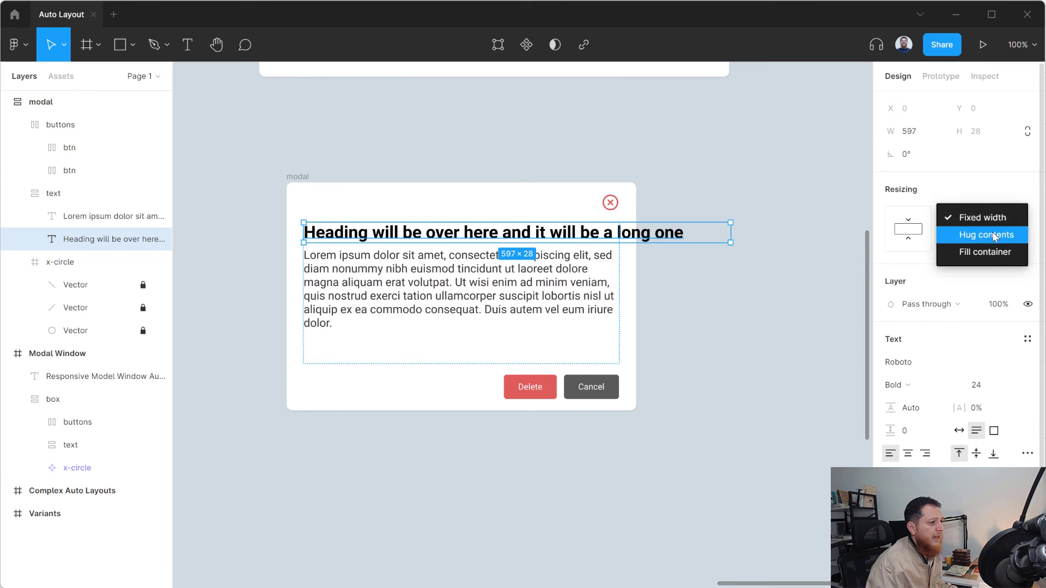
{"action": "left_click", "coordinate": [978, 251]}
{"action": "left_click", "coordinate": [692, 334]}
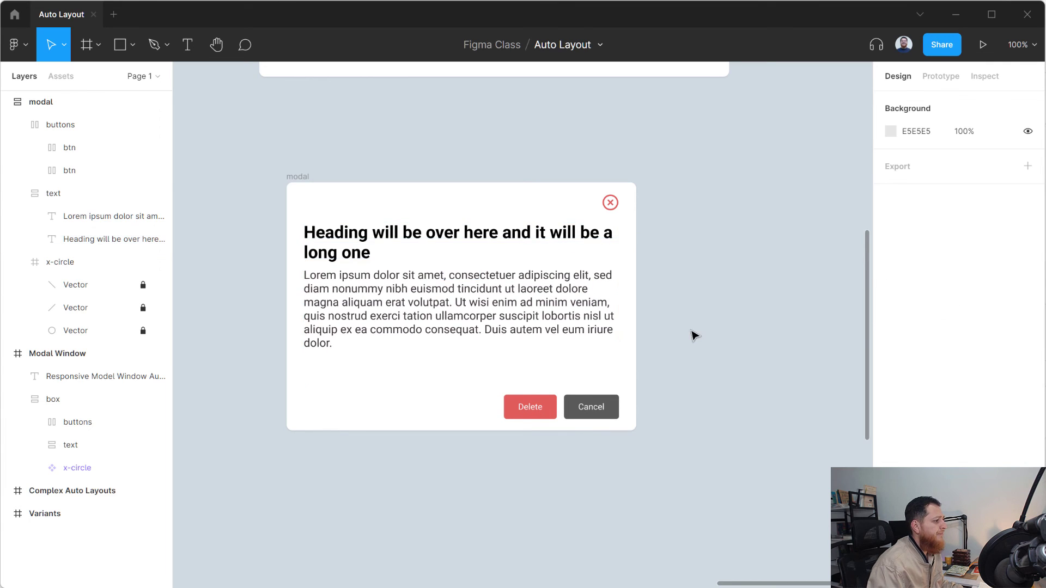
Widen the modal frame to about 581.
{"action": "left_click", "coordinate": [306, 178]}
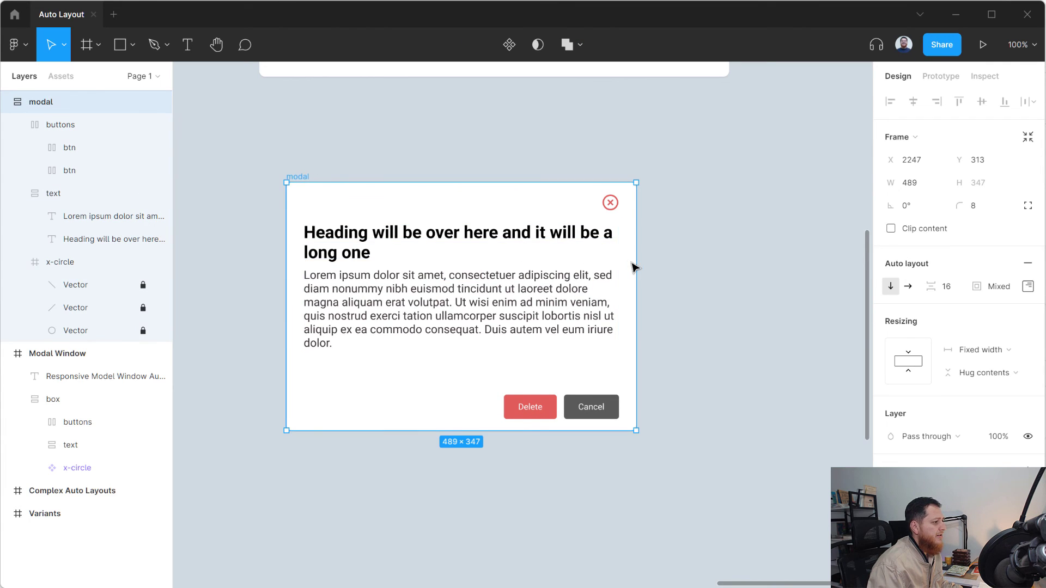
{"action": "left_click_drag", "start_coordinate": [636, 262], "coordinate": [703, 270]}
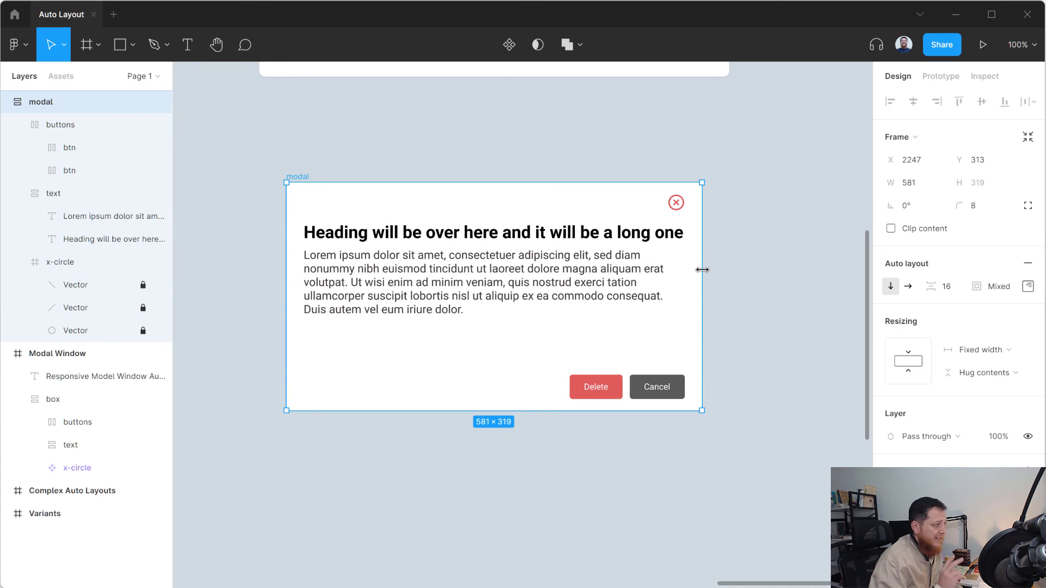
Select the text frame inside the modal.
{"action": "left_click", "coordinate": [55, 197]}
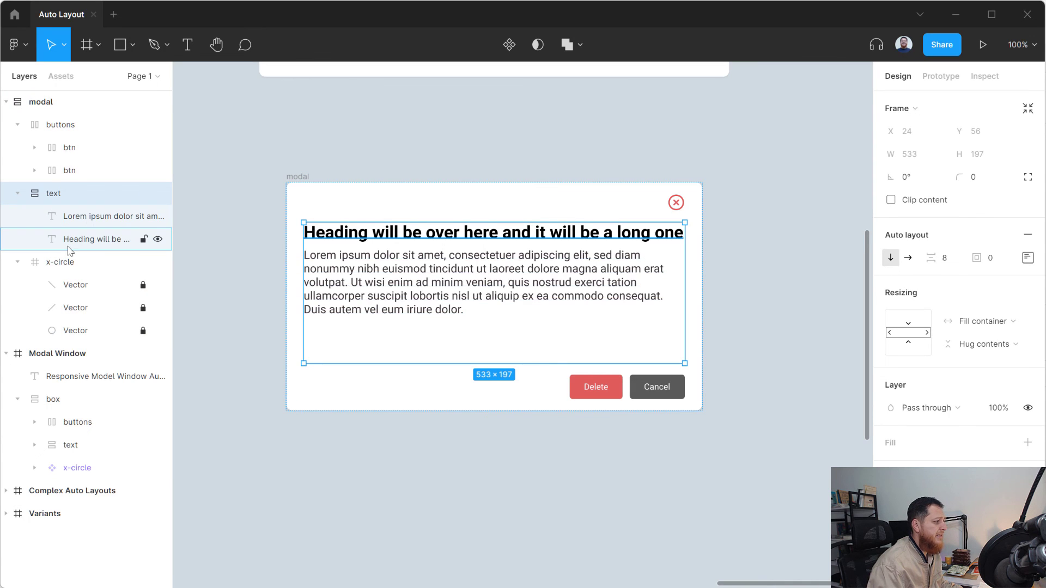